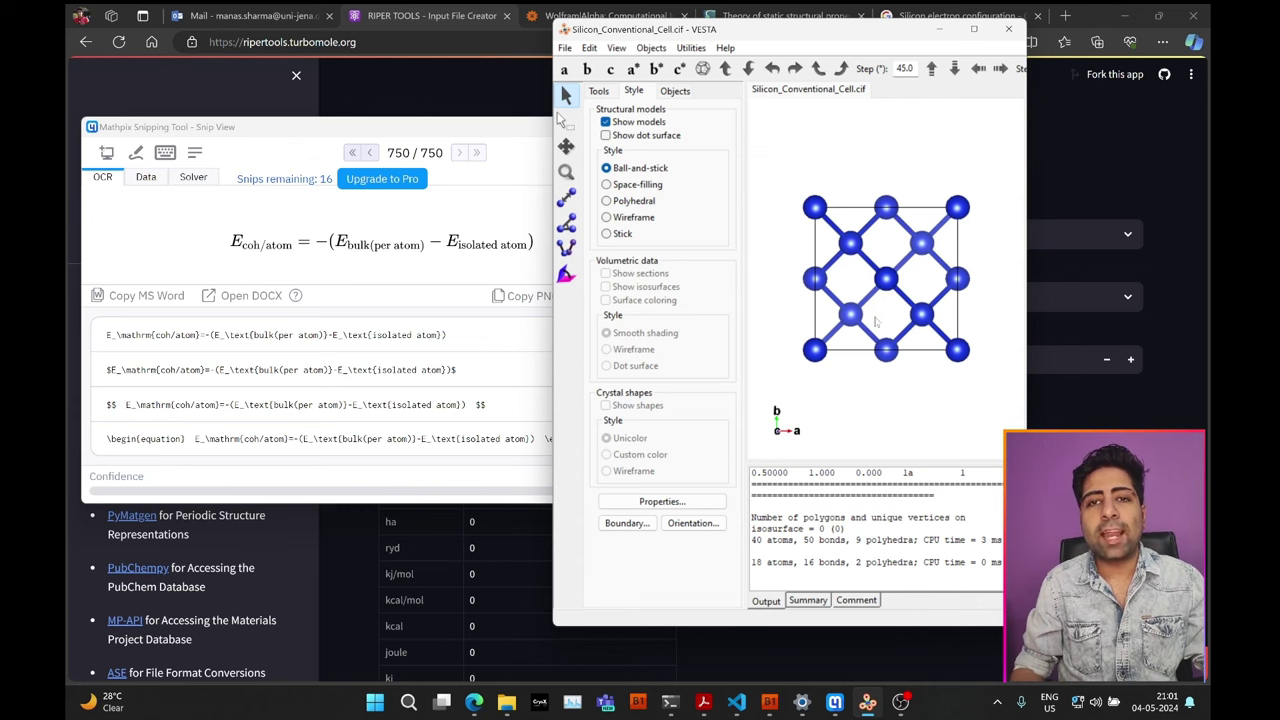
- Tilt the VESTA Si cell to an oblique 3-D view and bring the cohesive-energy formula snip forward
mouse_move(876, 321)
left_mouse_down()
mouse_move(857, 318)
mouse_move(902, 332)
mouse_move(891, 331)
left_mouse_up()
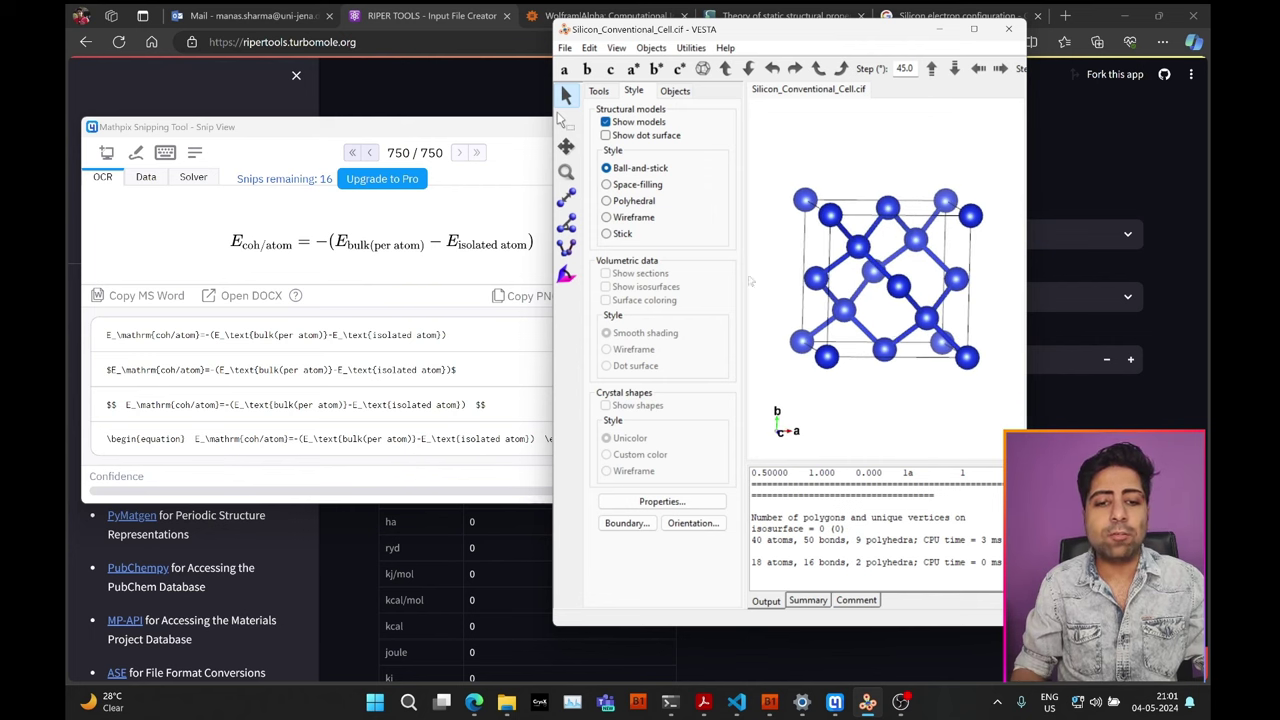
left_click(493, 139)
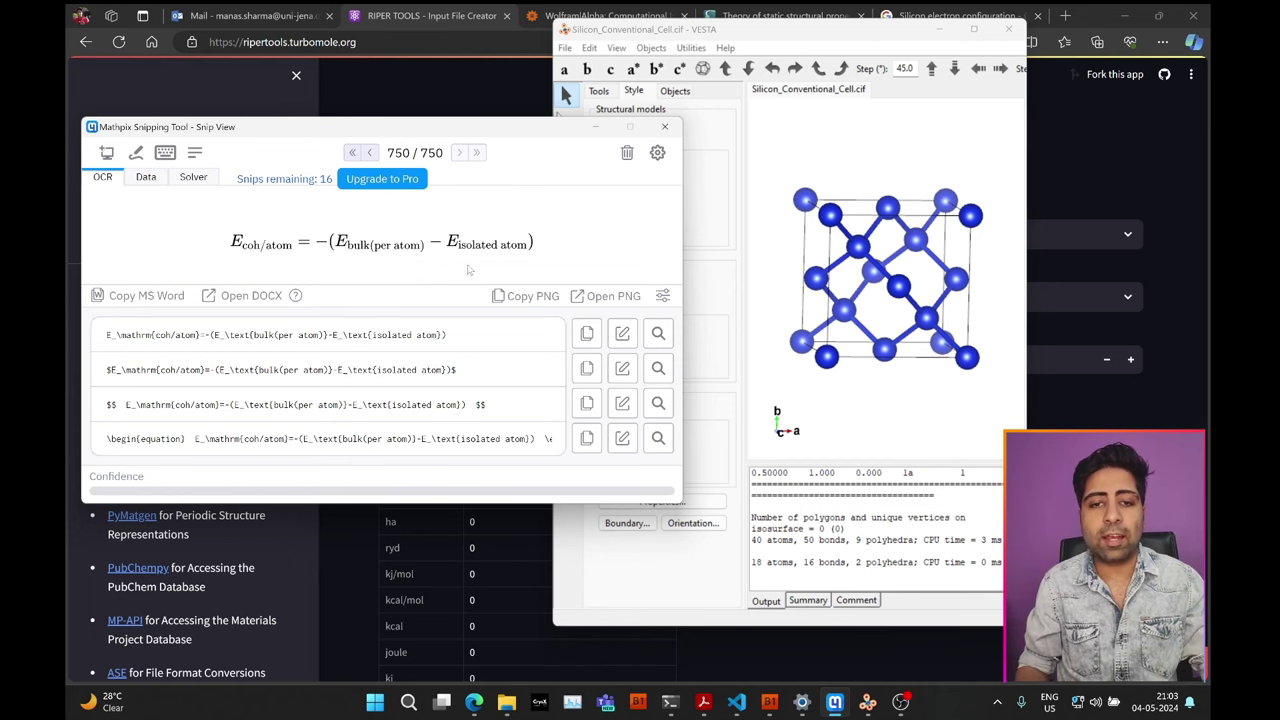
- Bring the Downloads folder listing the Silicon_Conventional_Cell CIF file to the front
left_click(506, 702)
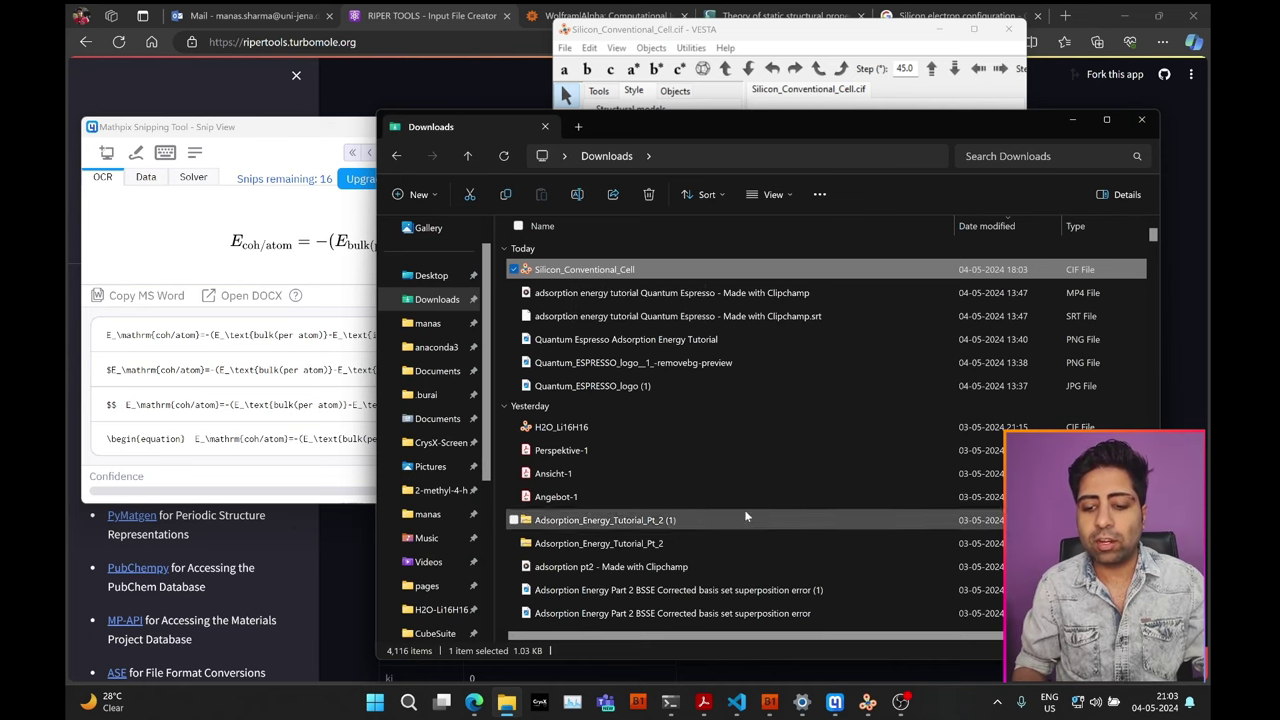
- Load Silicon_Conventional_Cell.cif from Downloads into BURAI and rotate the silicon cell view
left_click(769, 703)
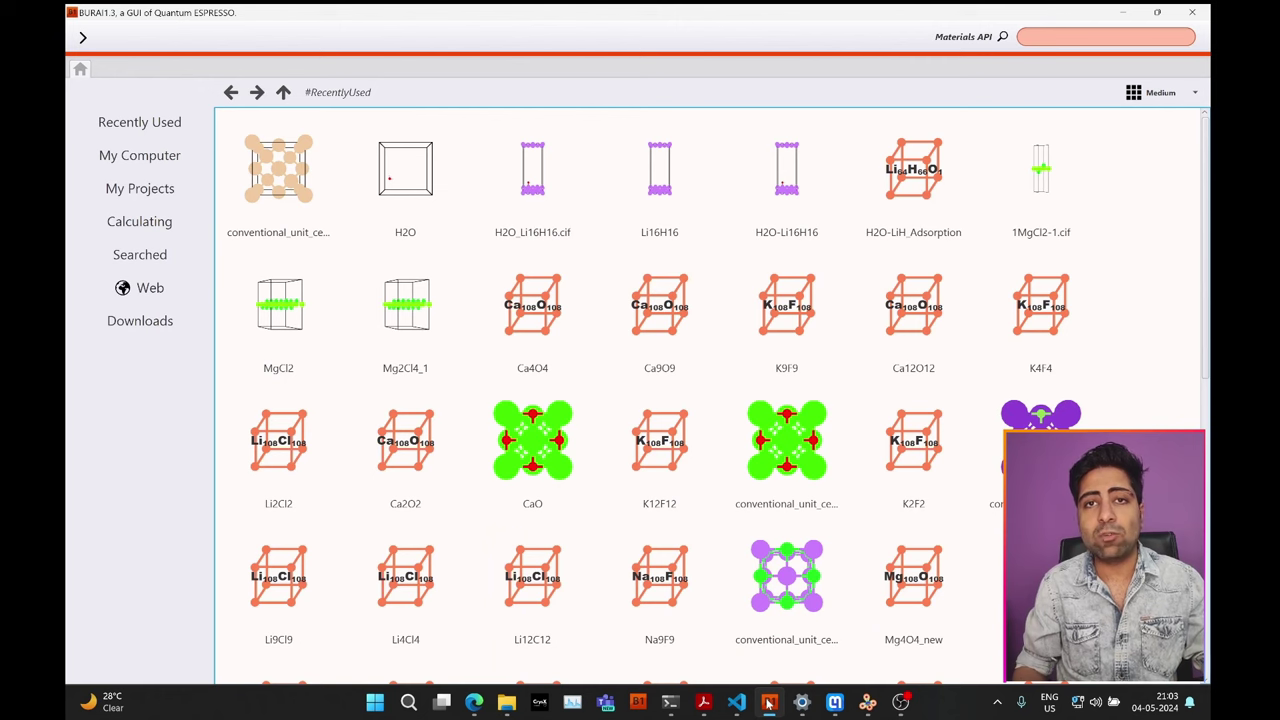
left_click(506, 703)
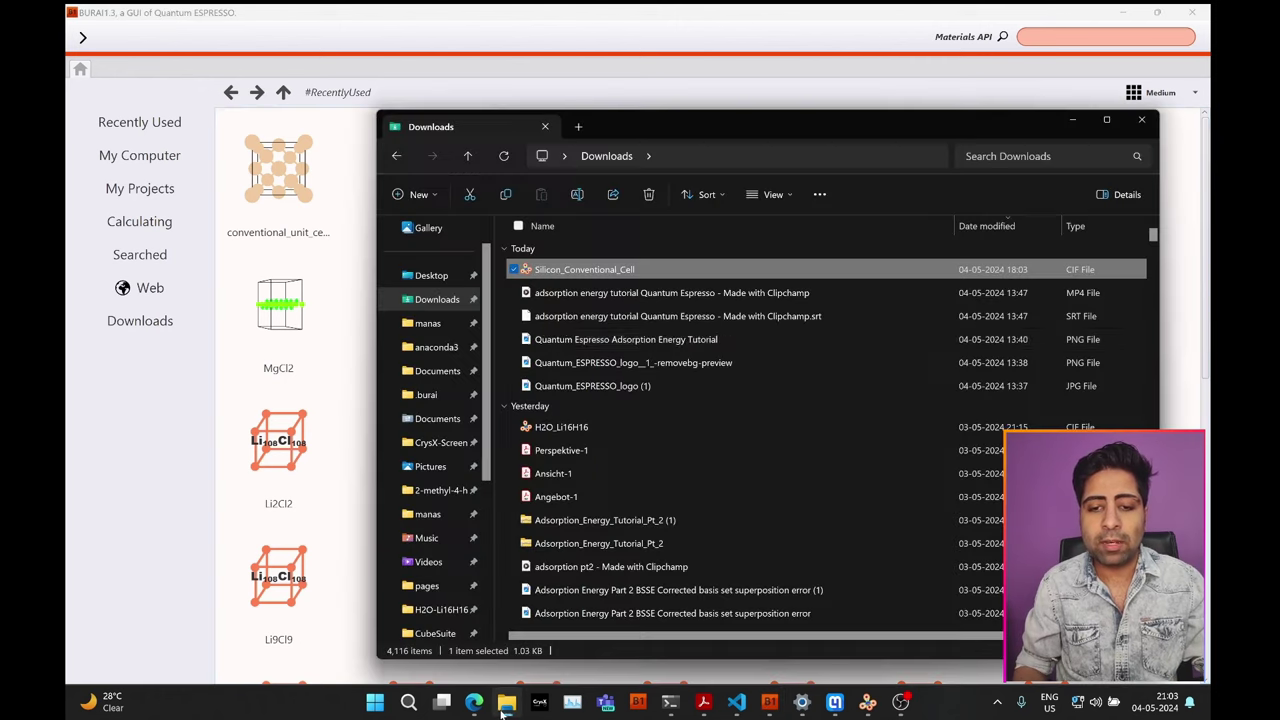
left_click_drag(560, 272, 322, 265)
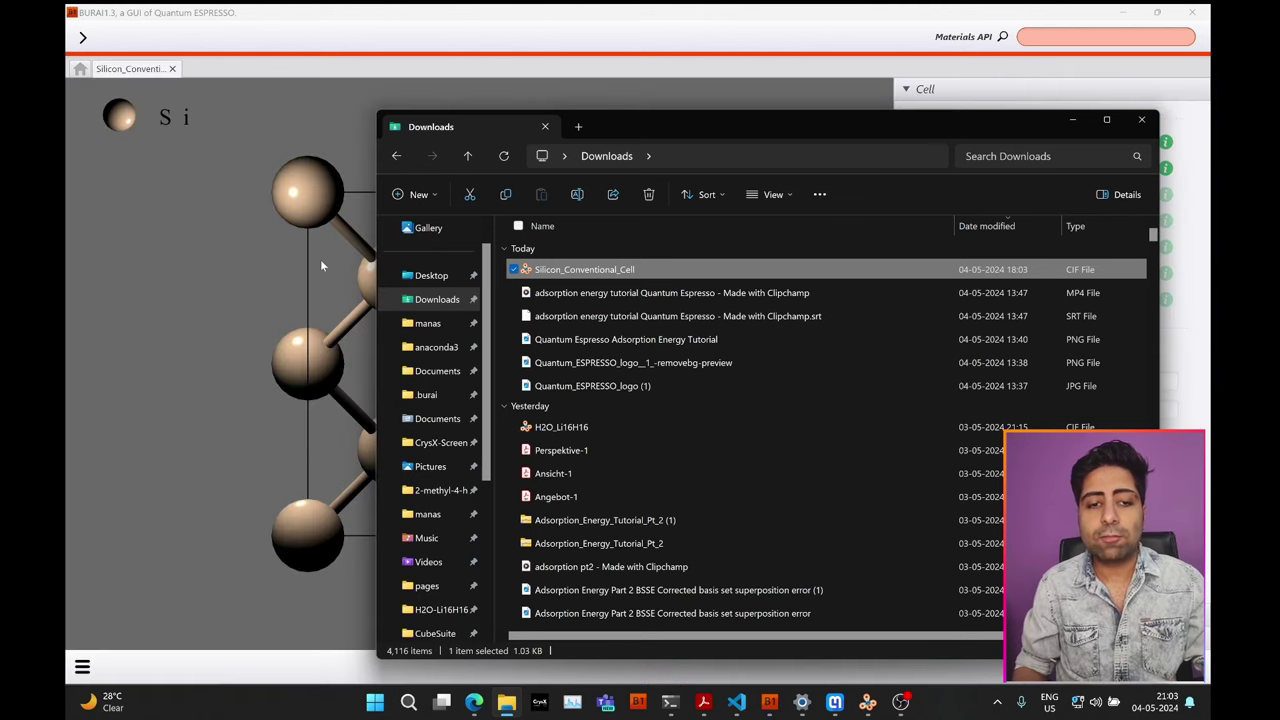
left_click(320, 259)
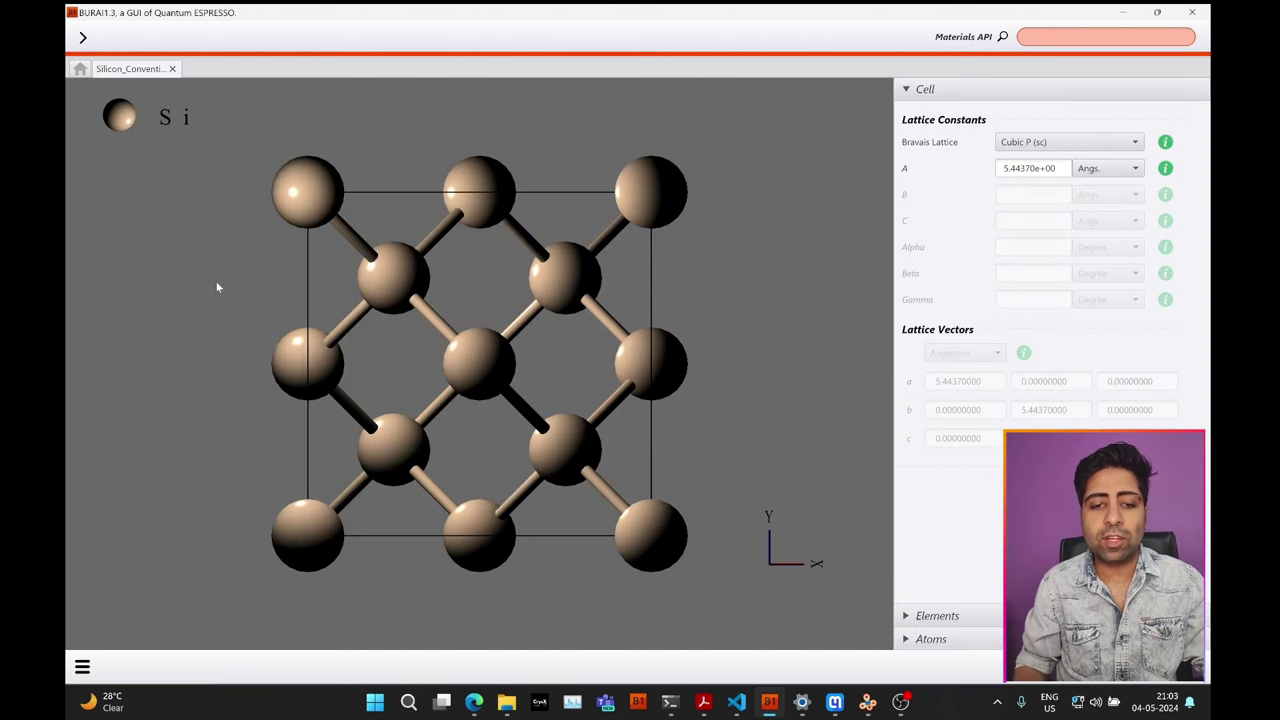
mouse_move(214, 286)
left_mouse_down()
mouse_move(287, 284)
mouse_move(191, 286)
left_mouse_up()
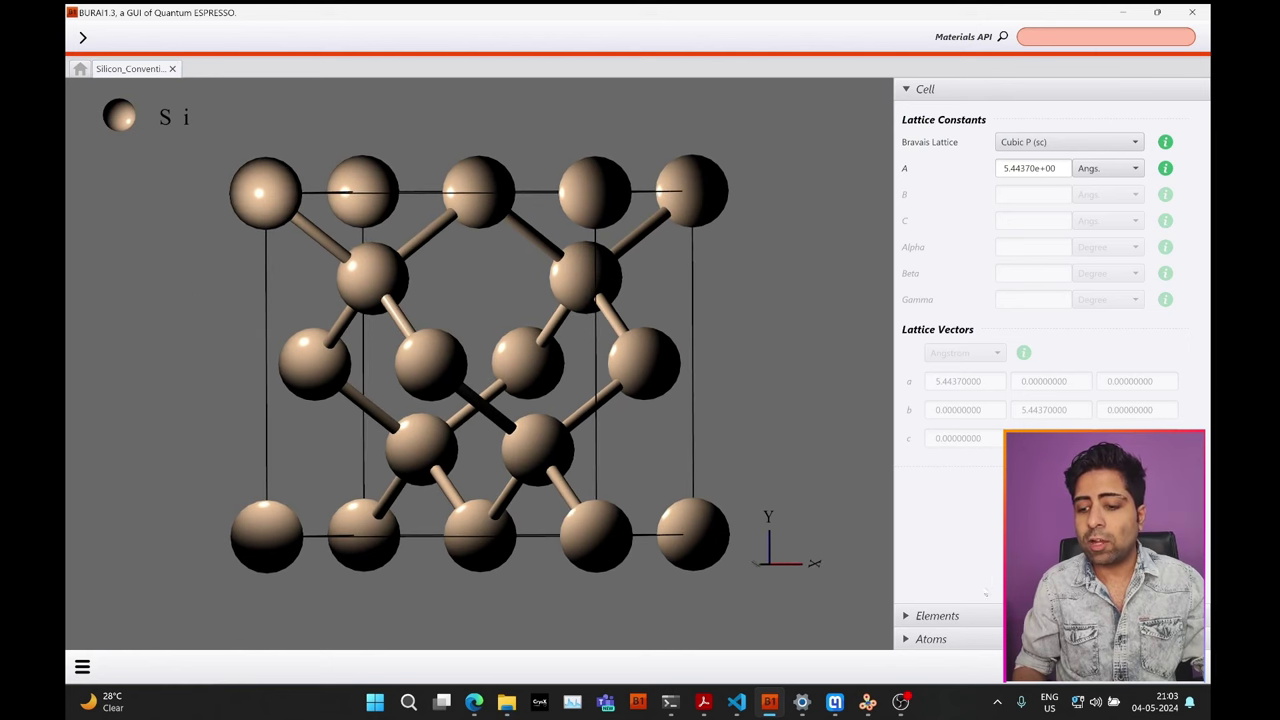
- Replace silicon's Si.pbe-rrkj.UPF pseudopotential with the PAW Si.pbe-nl-kjpaw_psl.1.0.0.UPF
left_click(952, 616)
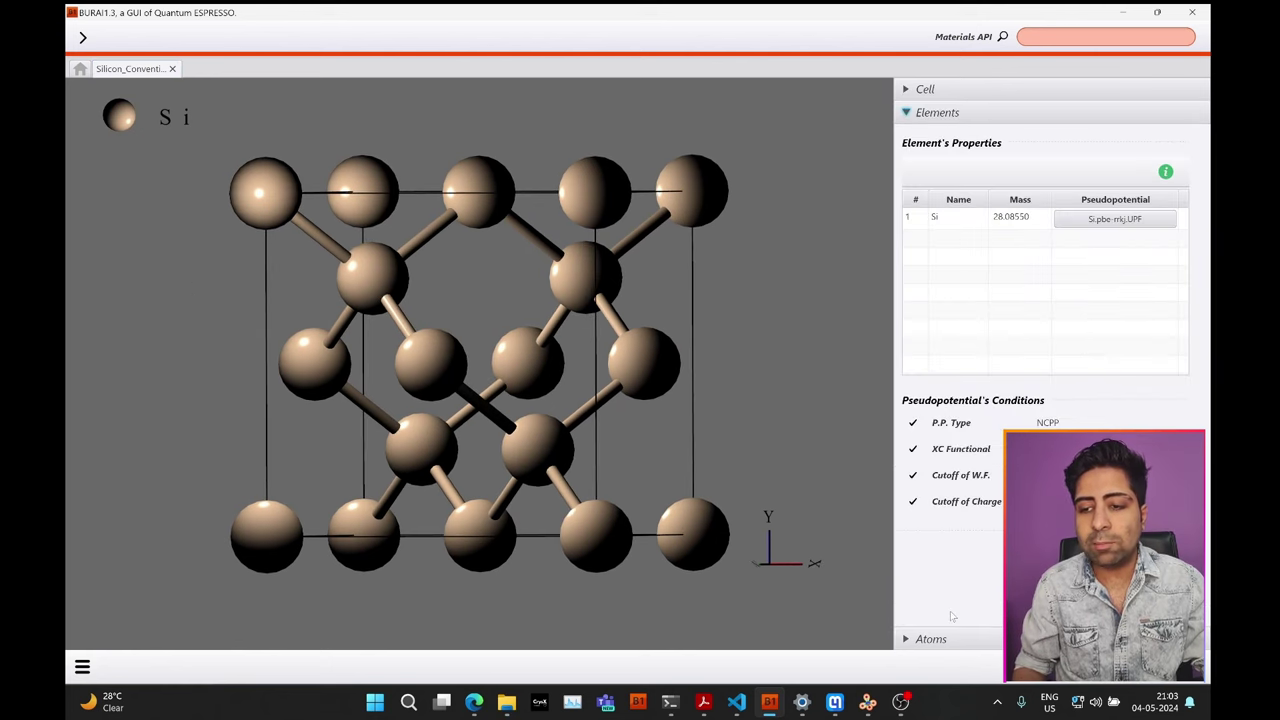
left_click(1094, 225)
scroll(580, 310, "up", 5)
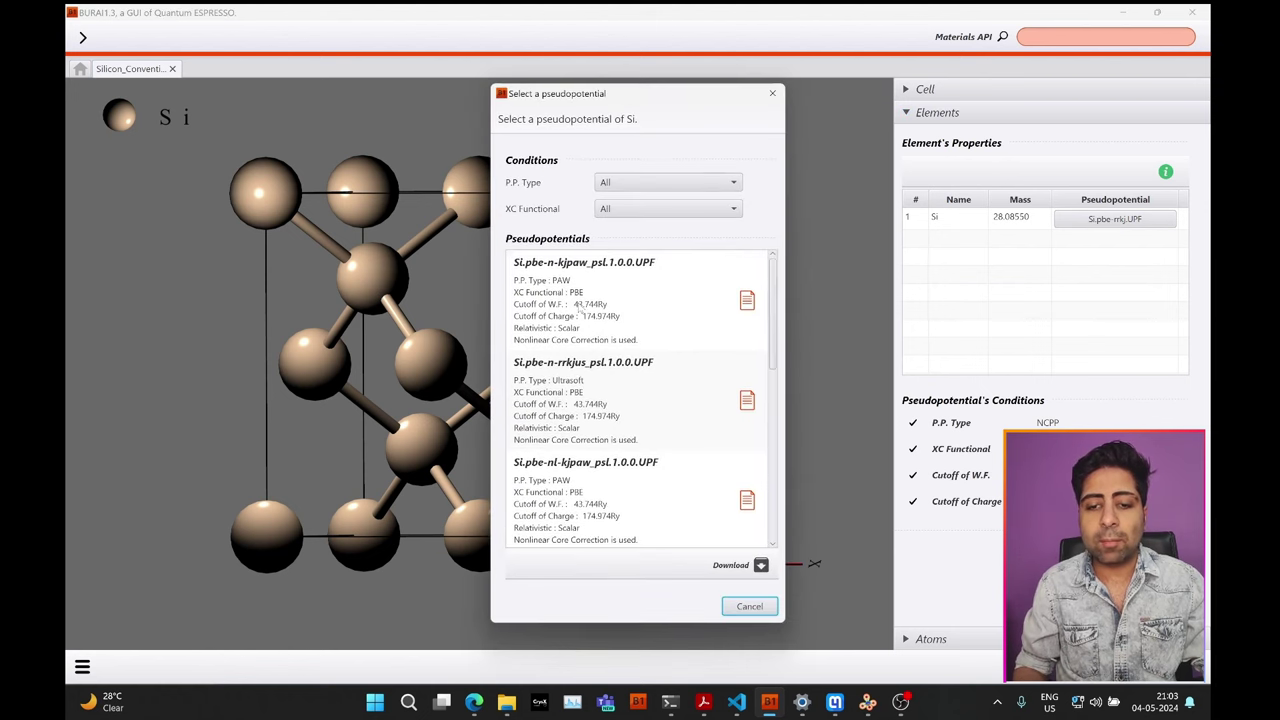
left_click(579, 467)
double_click(626, 489)
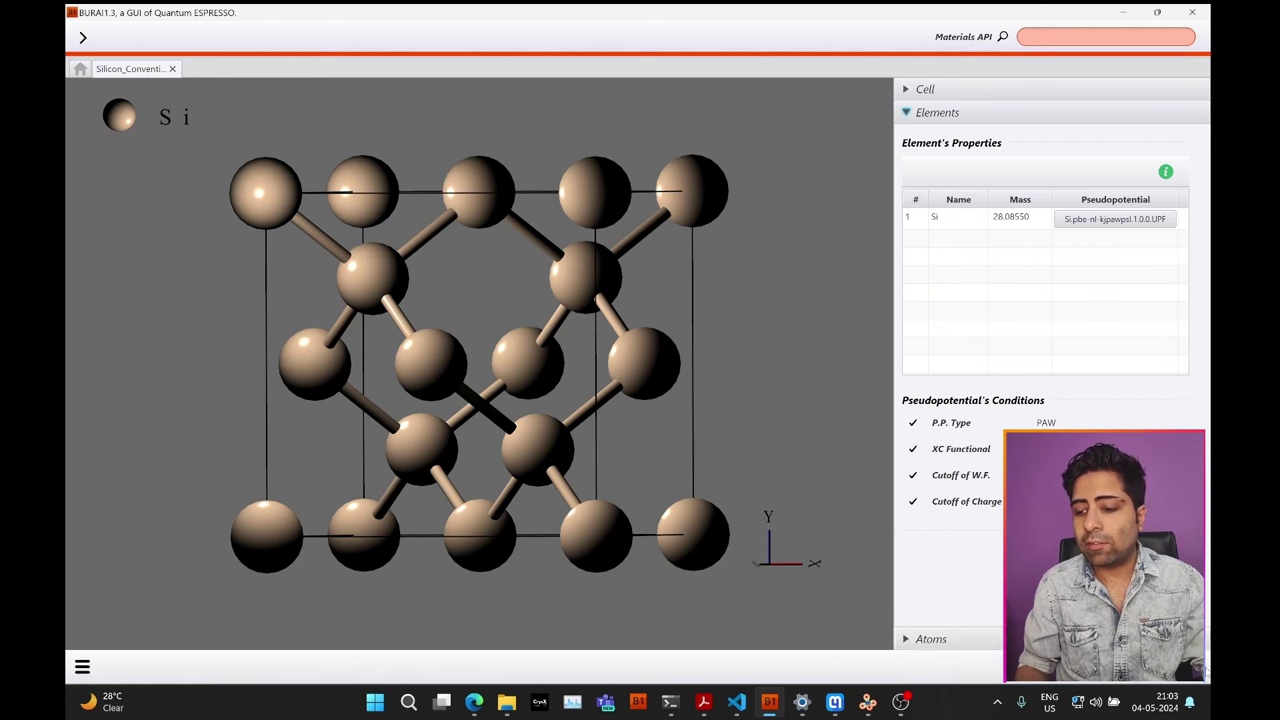
left_click(1196, 627)
- In Standard Setting, set the wavefunction cutoff to 50 Ry and the charge cutoff to 500 Ry
left_click(1112, 625)
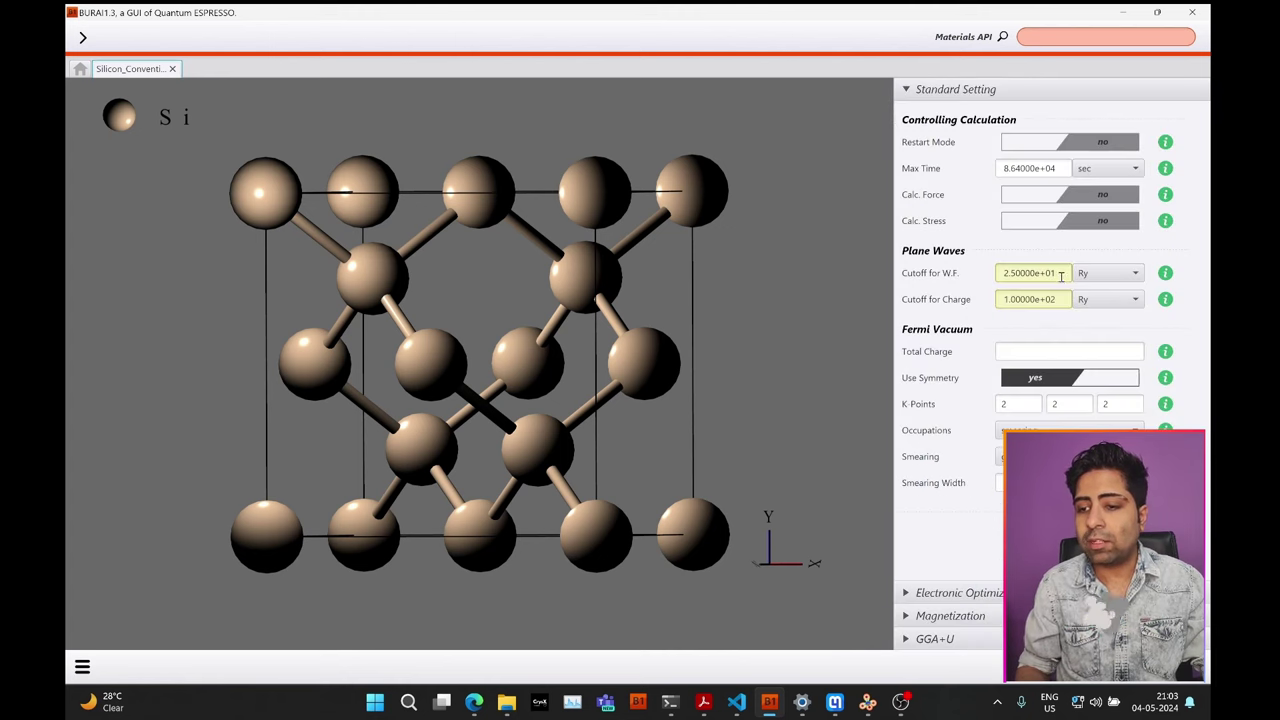
left_click_drag(1068, 273, 973, 278)
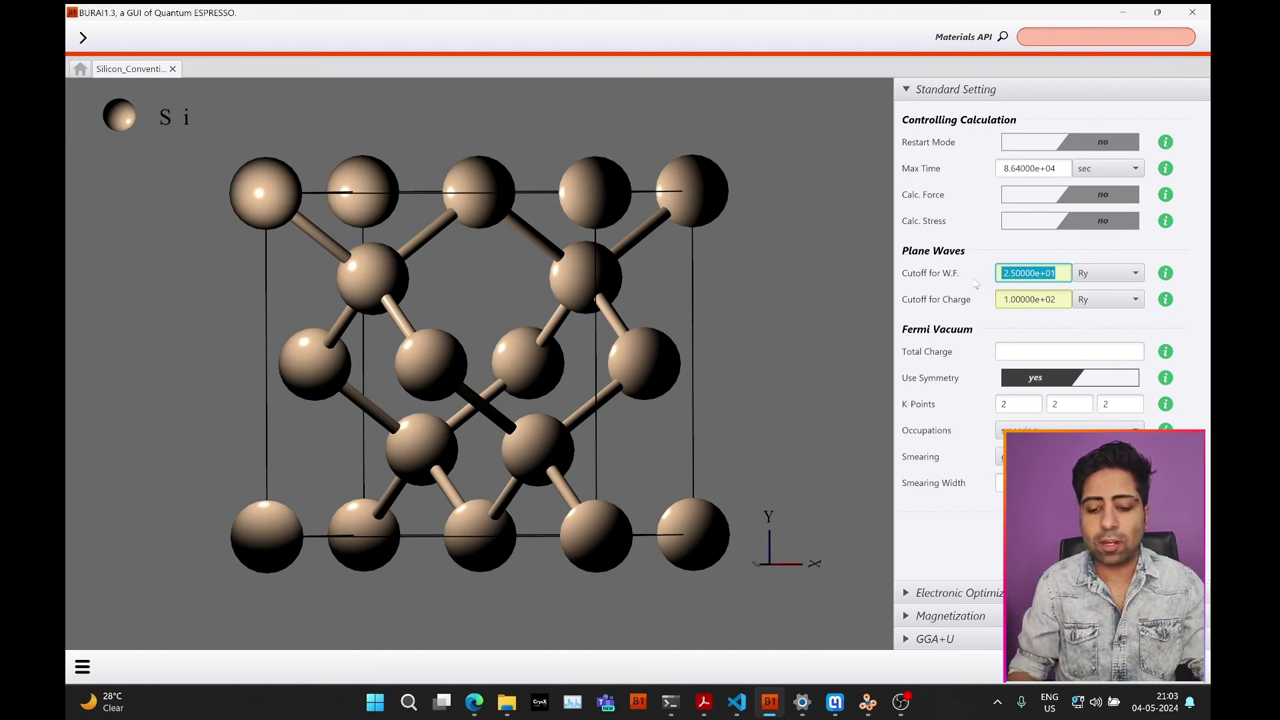
type("50")
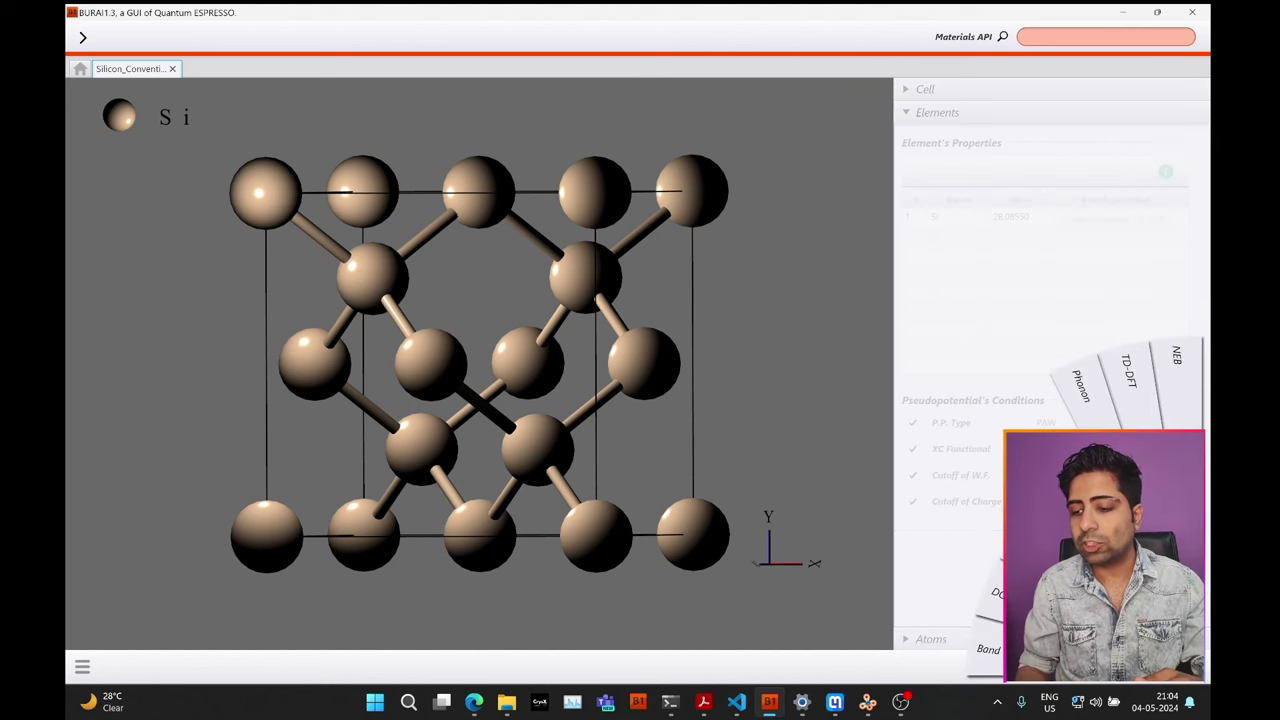
left_click_drag(1066, 299, 985, 301)
type("500")
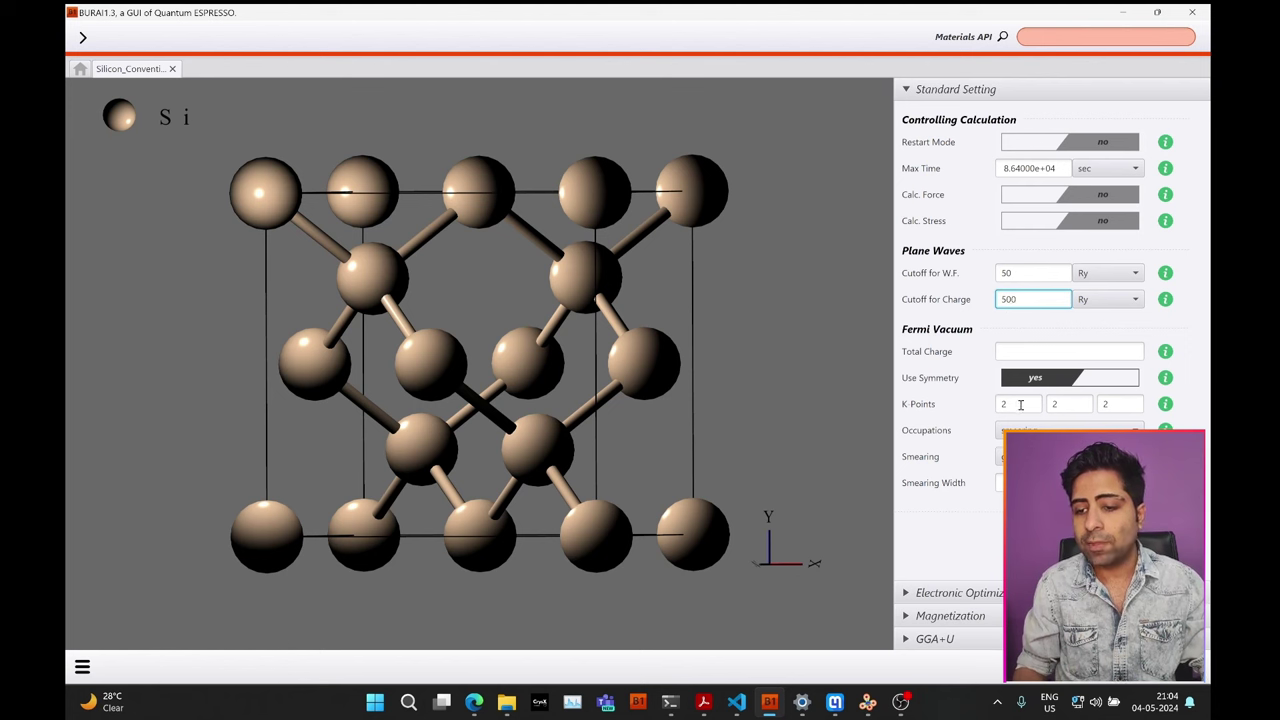
- Set an 8×8×8 k-point grid and switch occupations to fixed
left_click_drag(1012, 404, 984, 404)
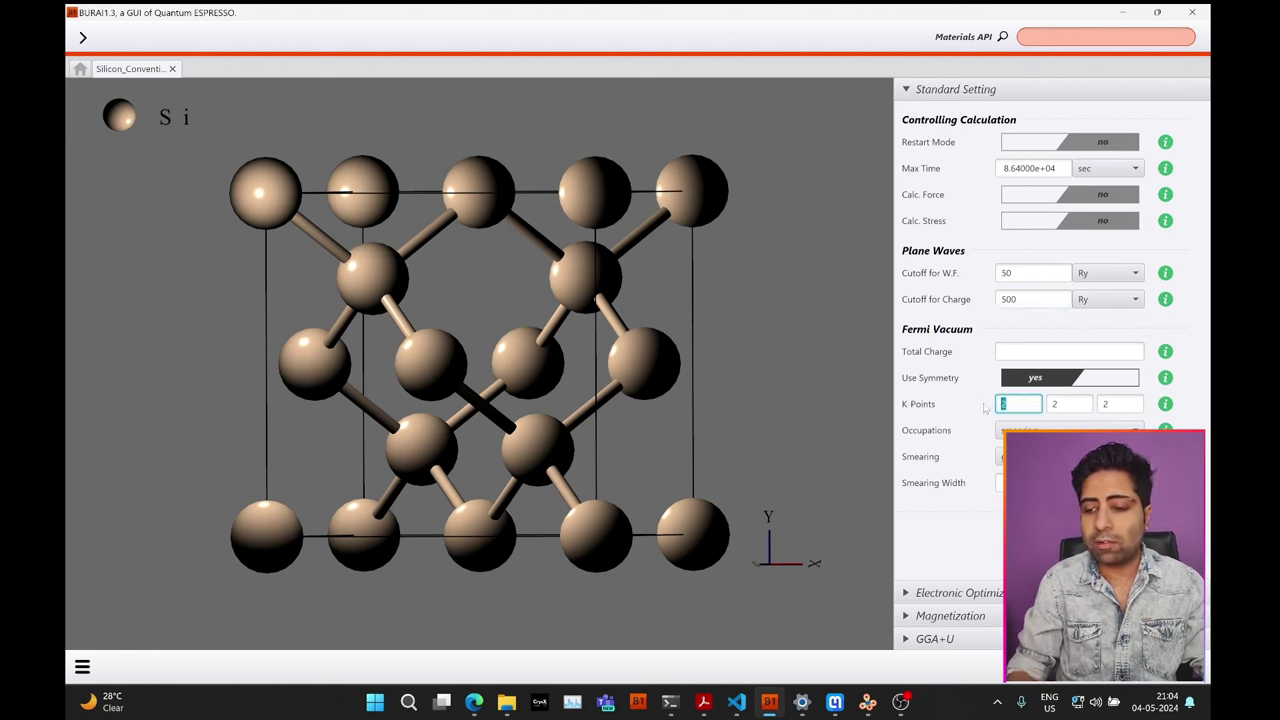
type("8")
key("Tab")
type("8")
key("Tab")
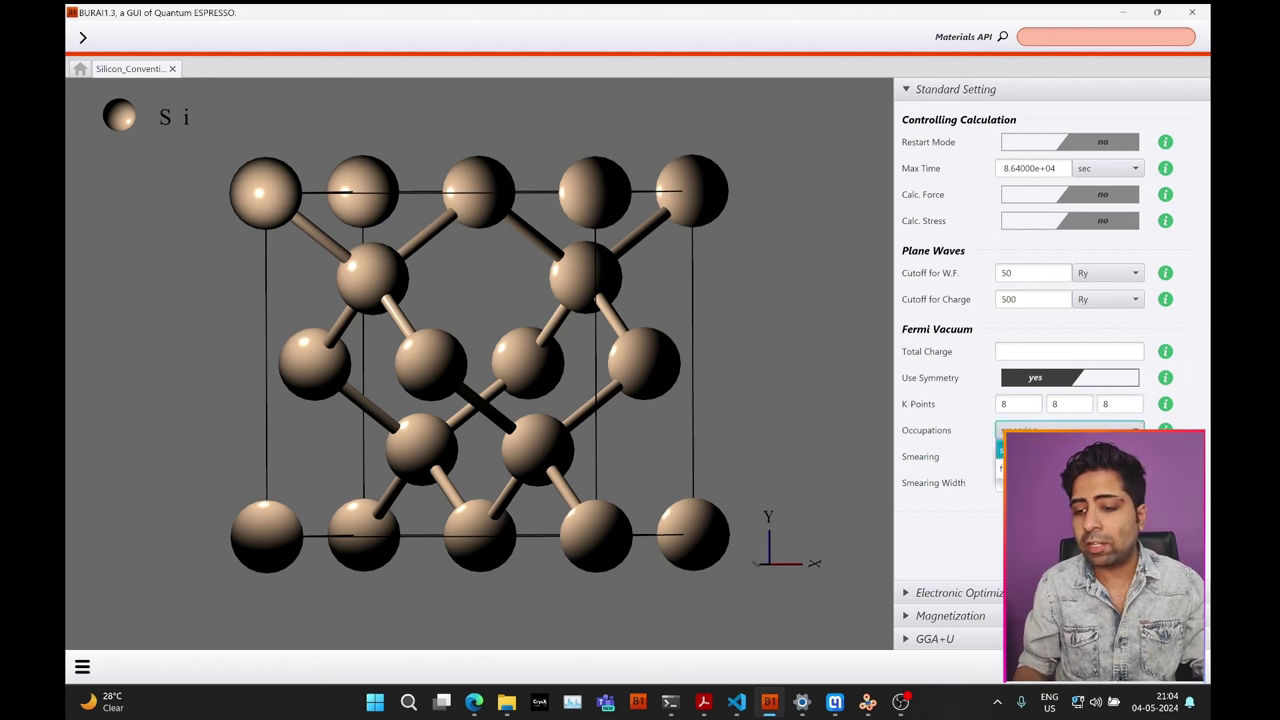
key("Tab")
key("Down")
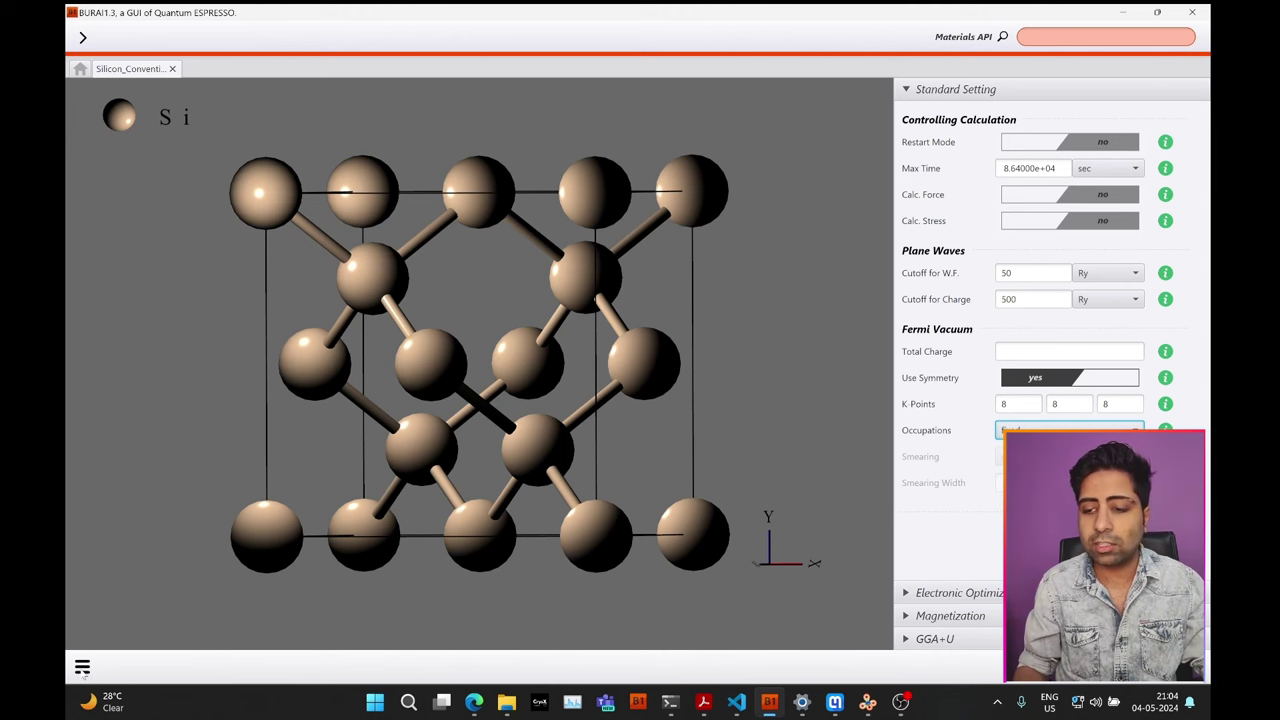
- Save the silicon project as Si_Conventional
left_click(82, 667)
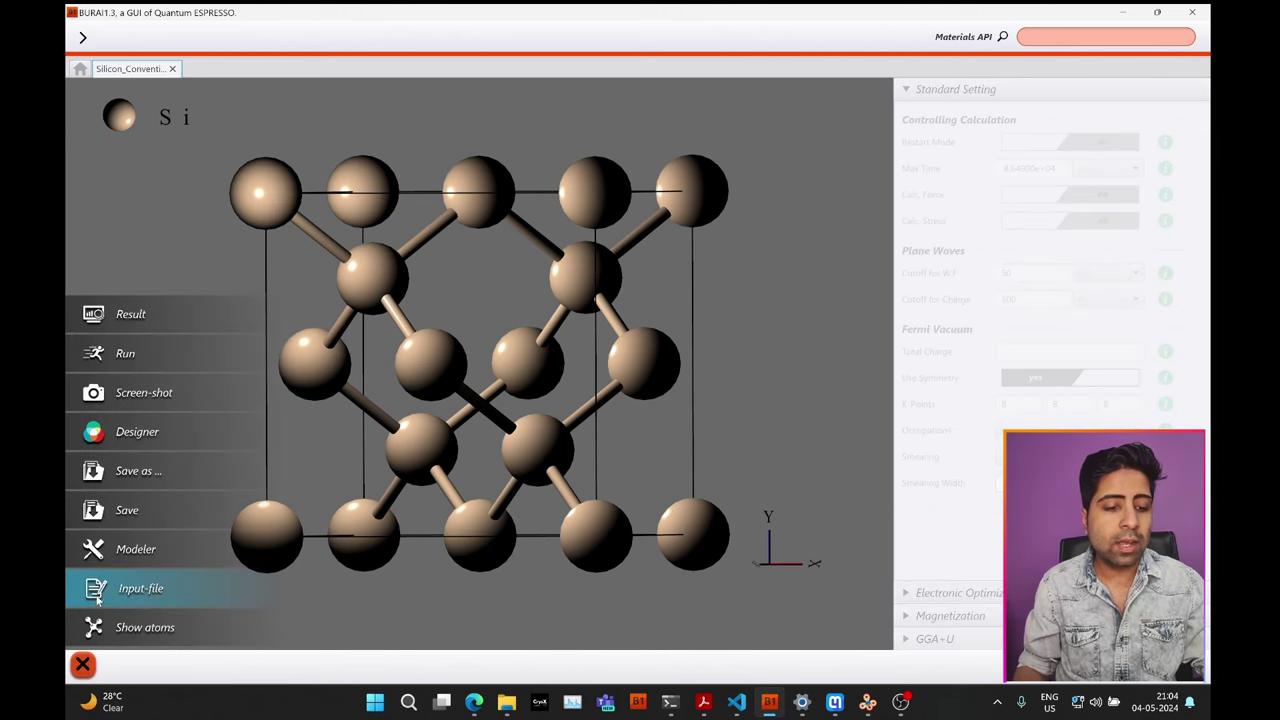
left_click(111, 506)
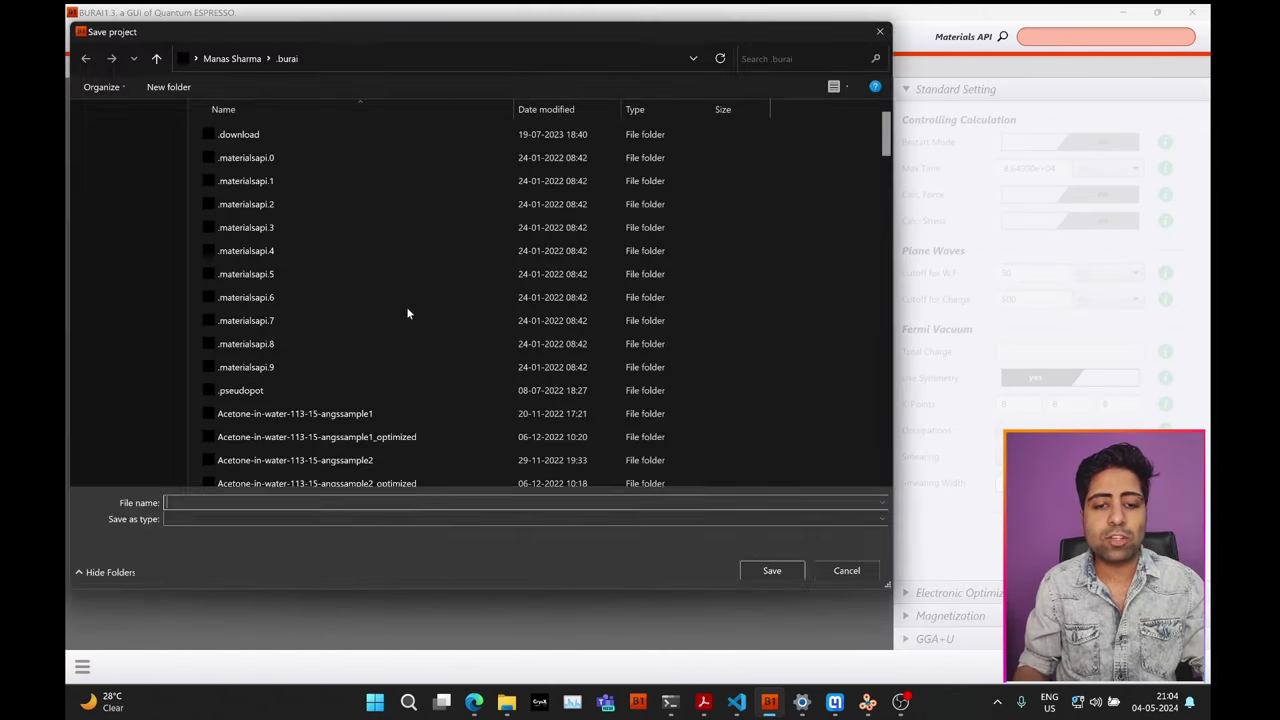
type("Si_")
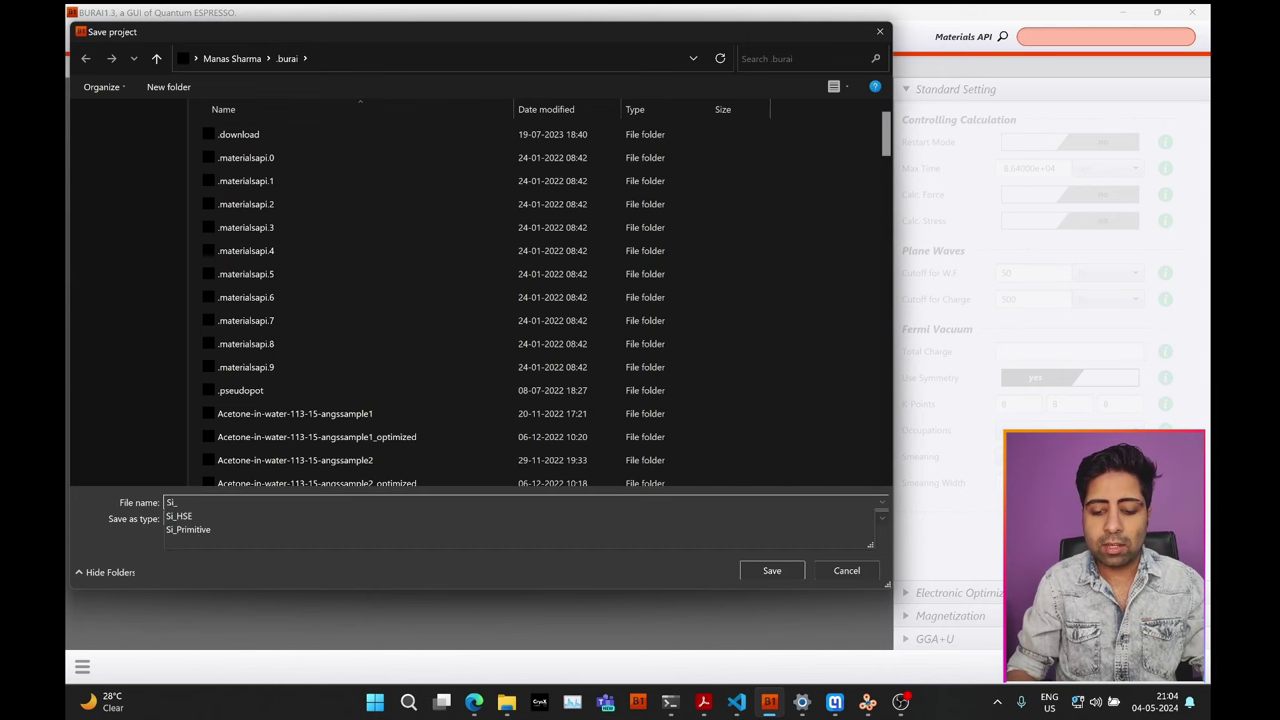
type("Conventional")
key("Return")
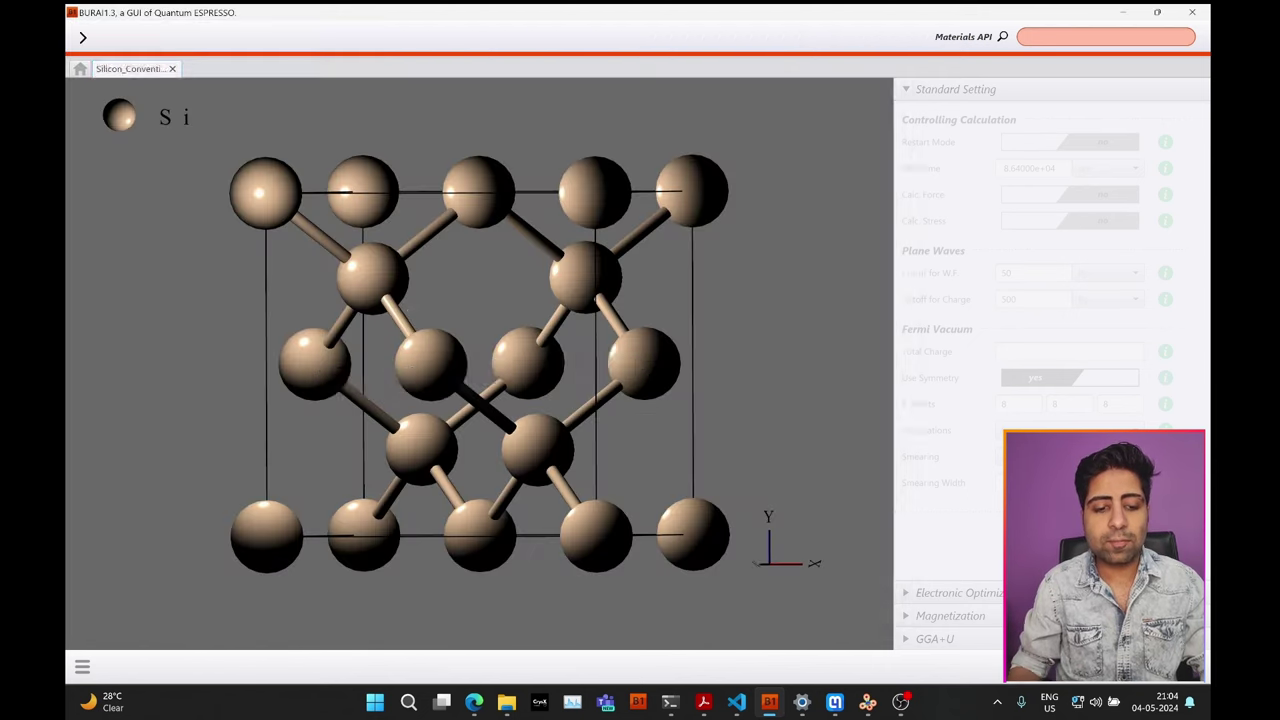
- Run the project with Job Type SCF
left_click(83, 665)
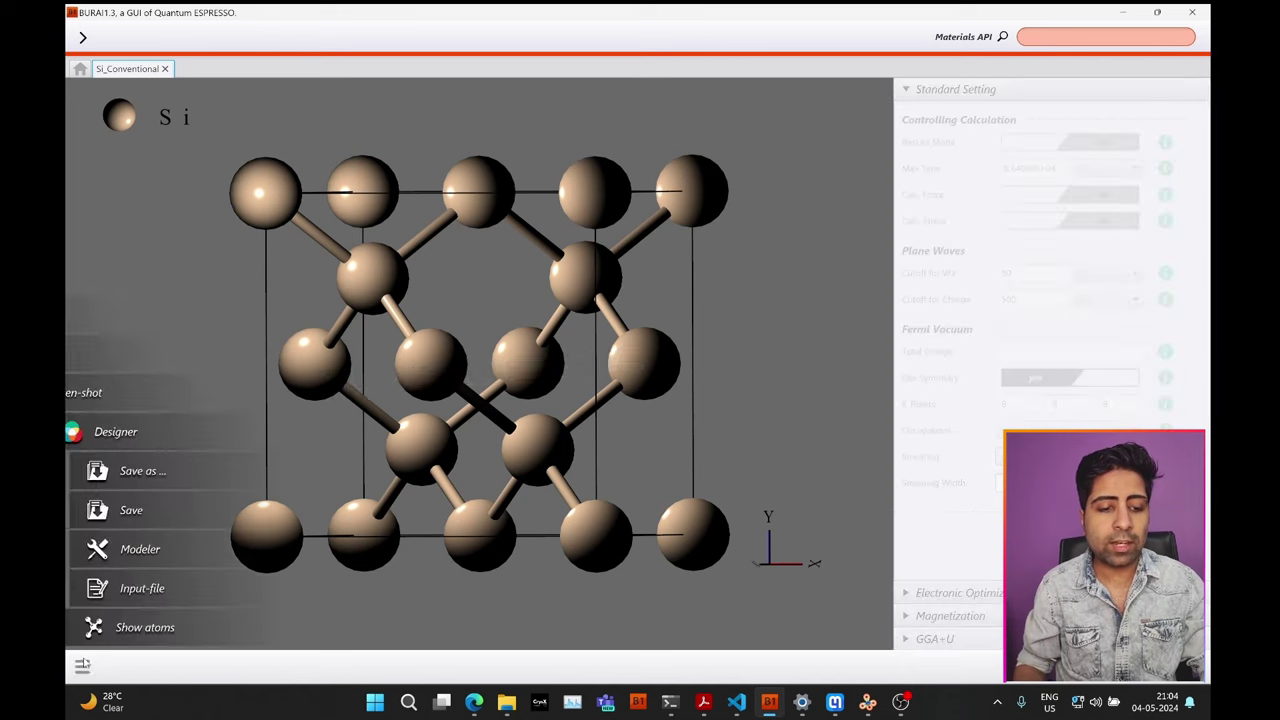
left_click(116, 352)
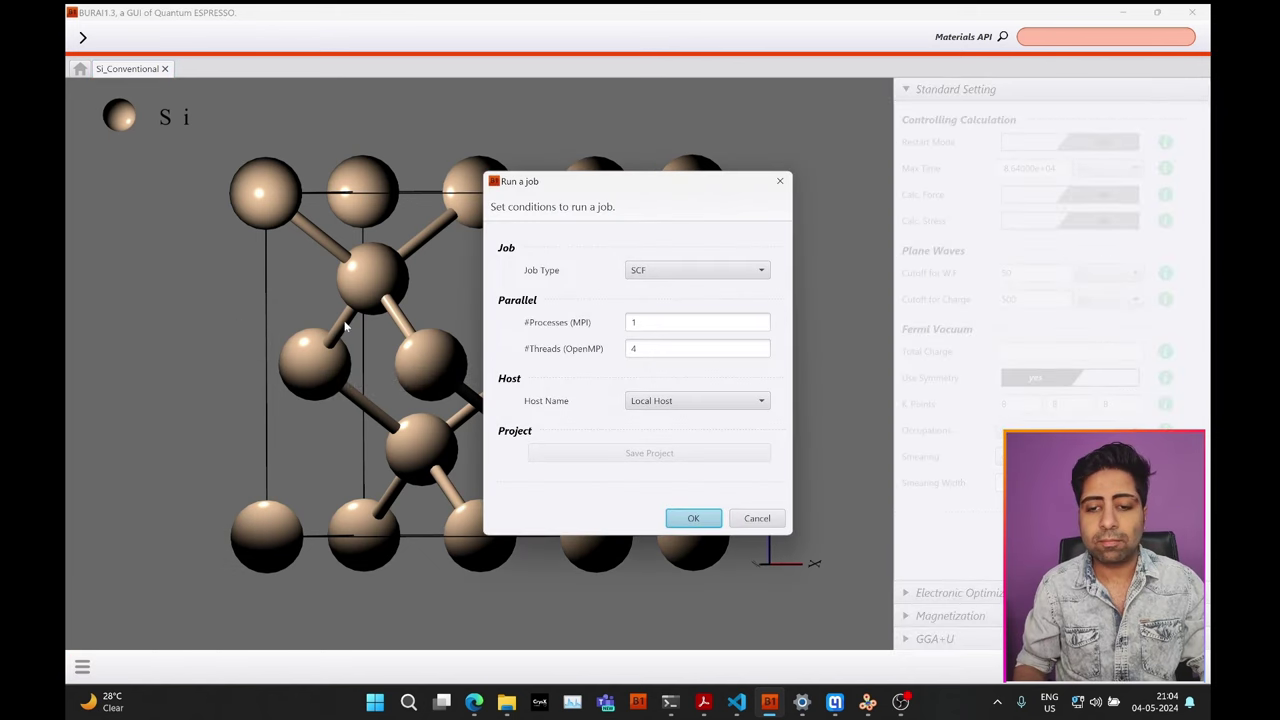
left_click(693, 518)
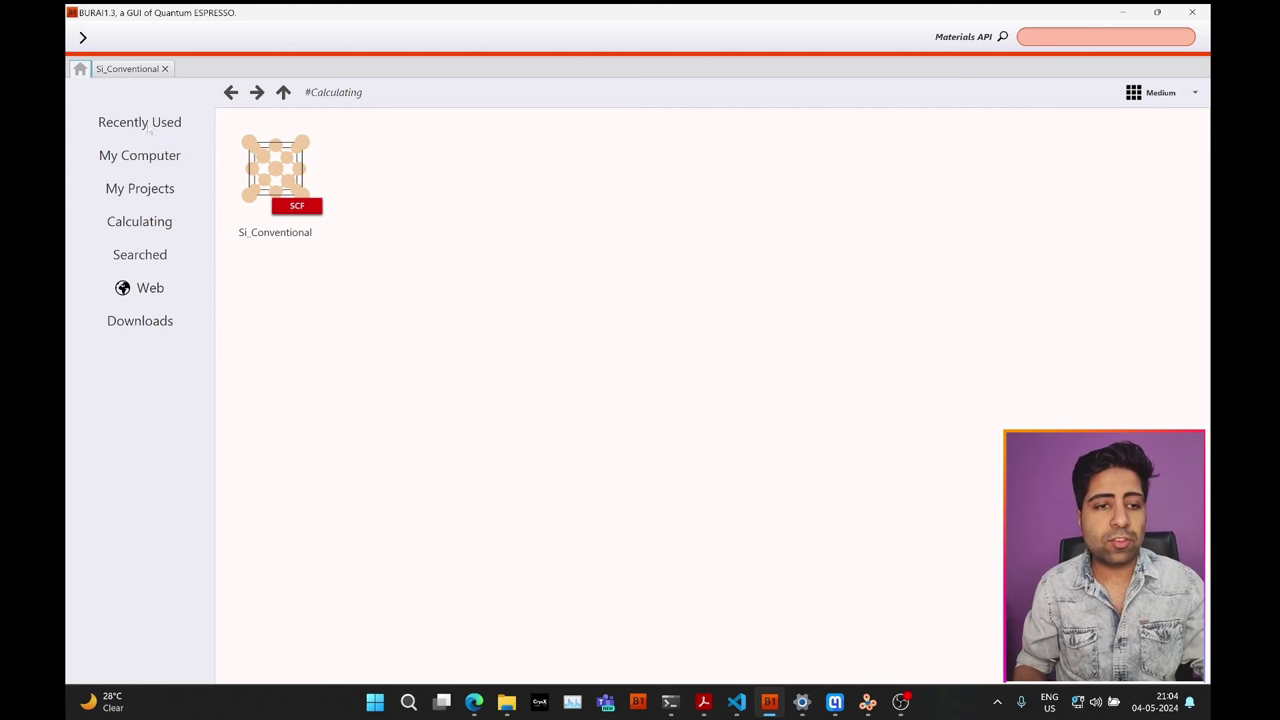
mouse_move(511, 702)
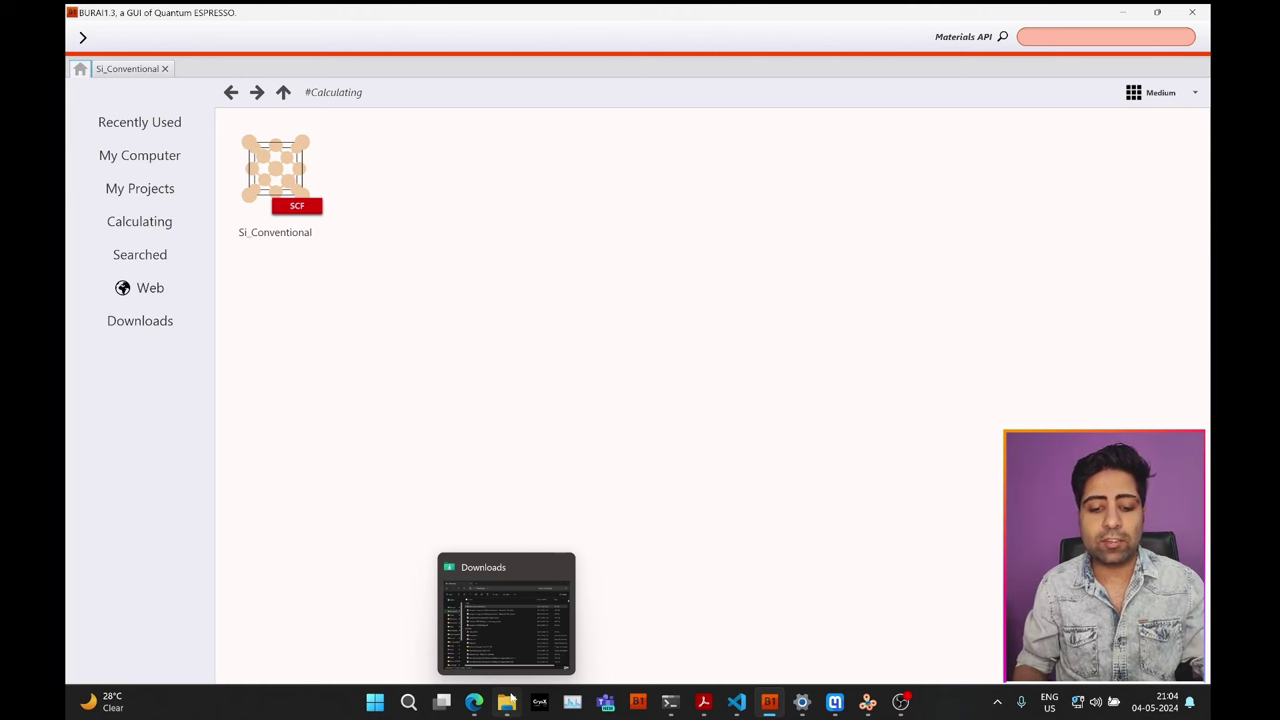
- Load Silicon_Conventional_Cell.cif into a second BURAI tab and show its input file
left_click(511, 702)
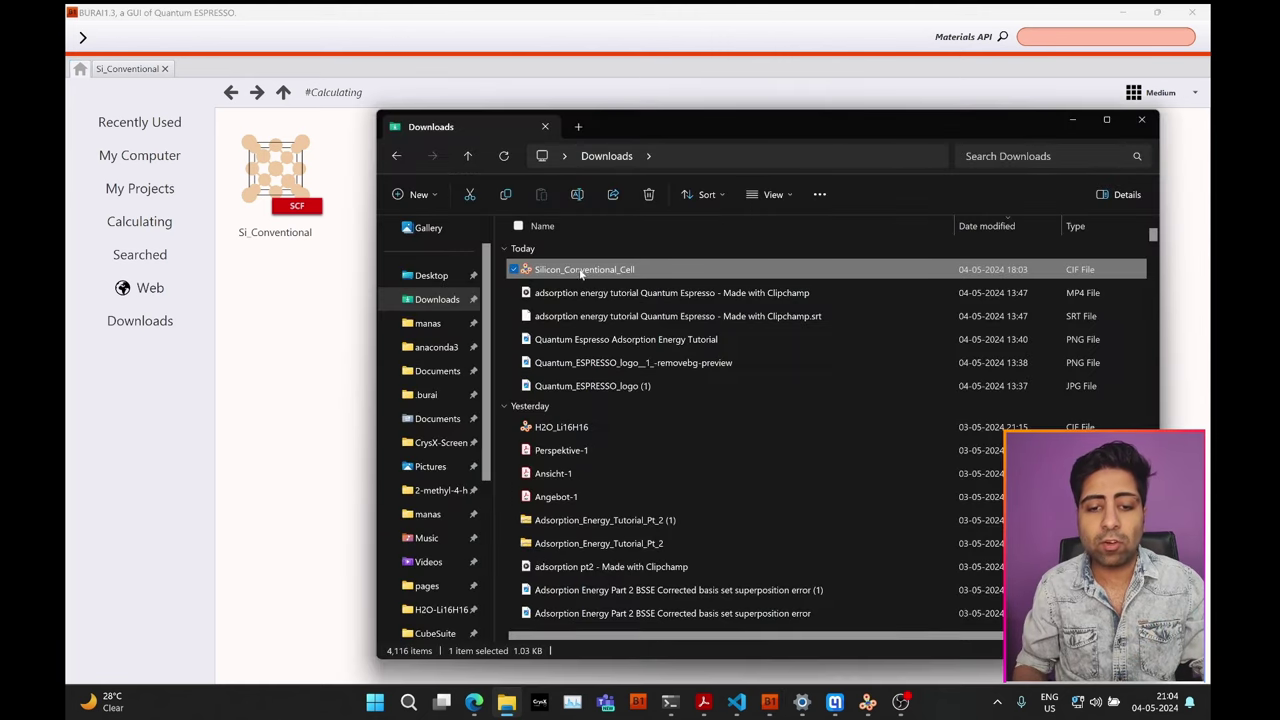
left_click_drag(580, 273, 330, 350)
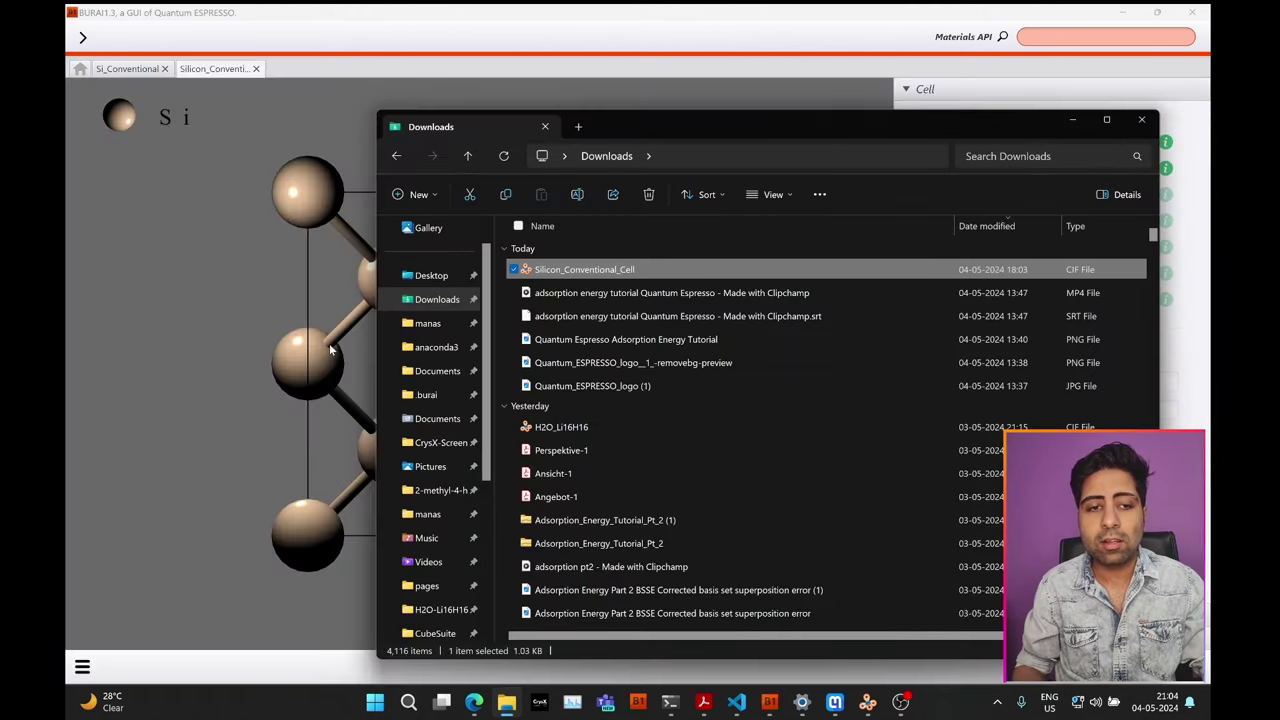
left_click(330, 350)
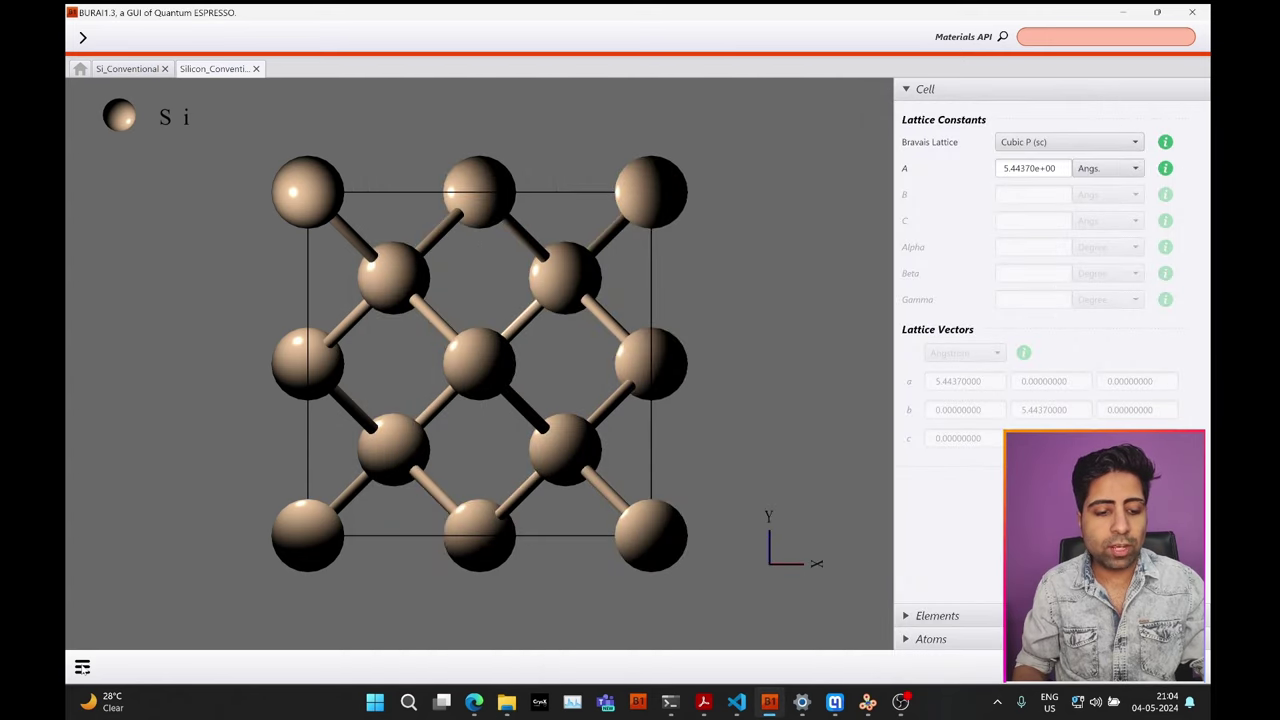
left_click(82, 665)
left_click(116, 584)
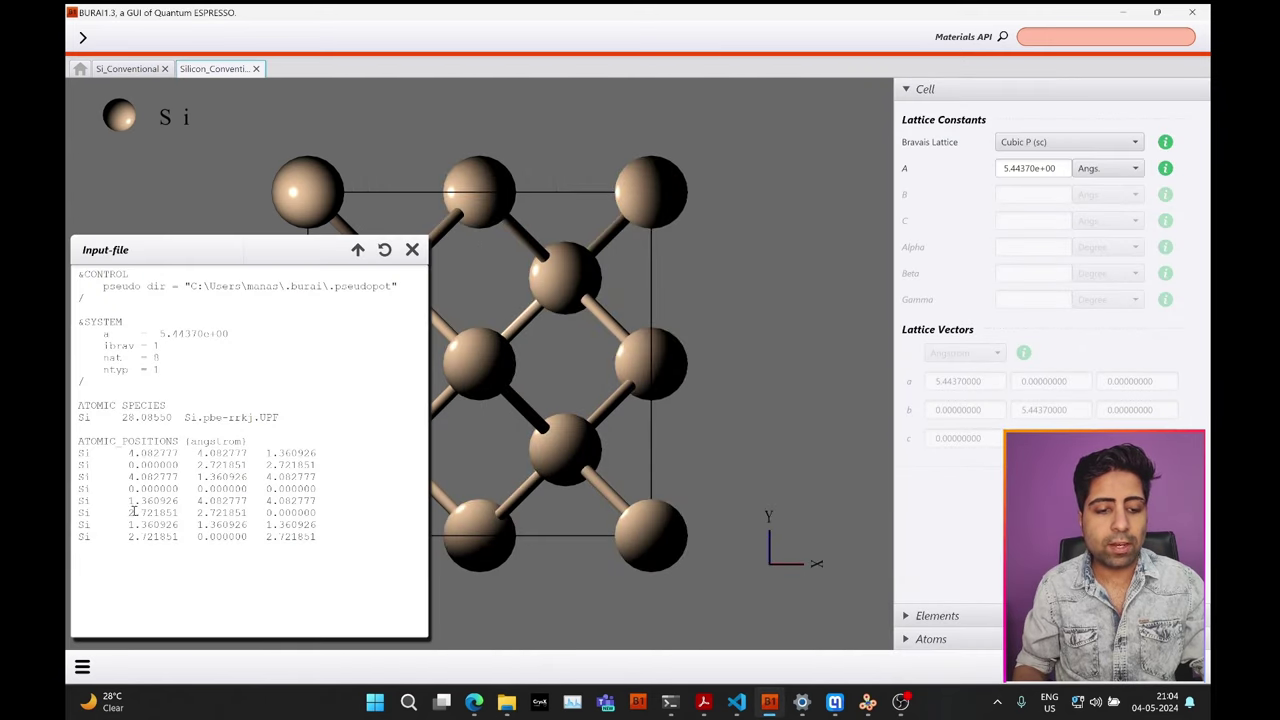
- Delete seven of the eight Si atom positions and rebuild the model with nat = 1
left_click_drag(318, 527, 72, 453)
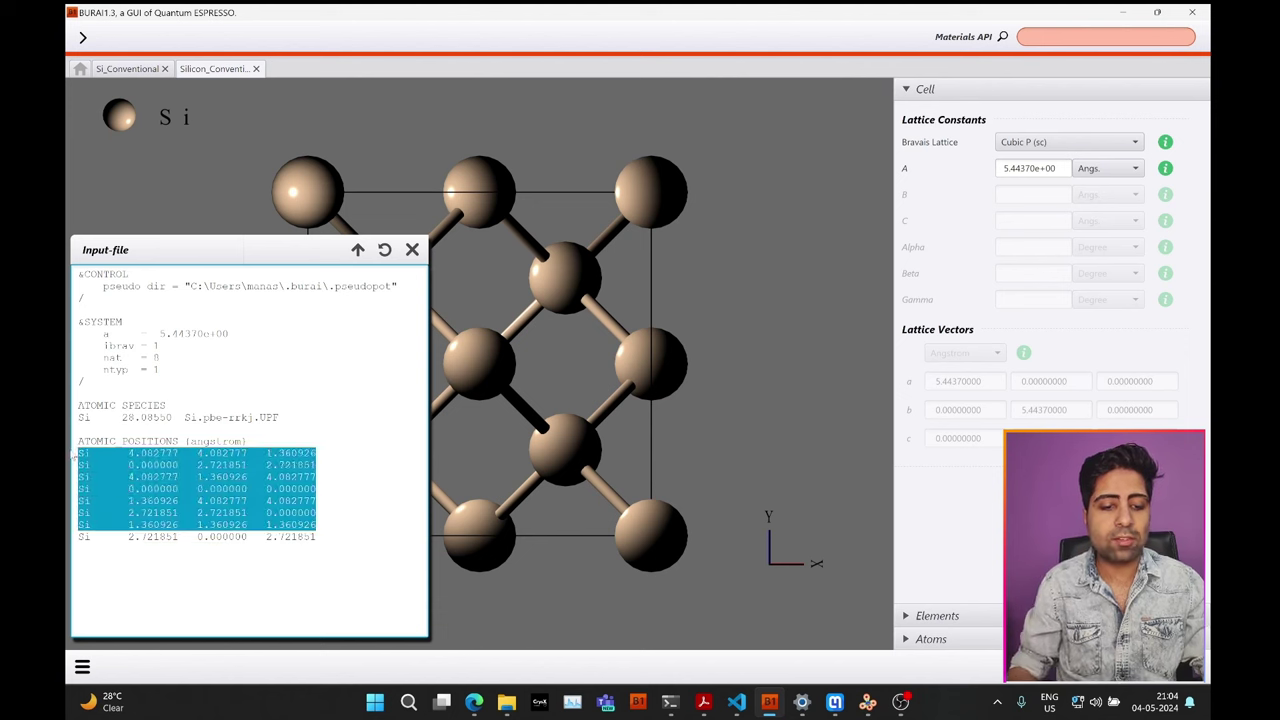
key("Delete")
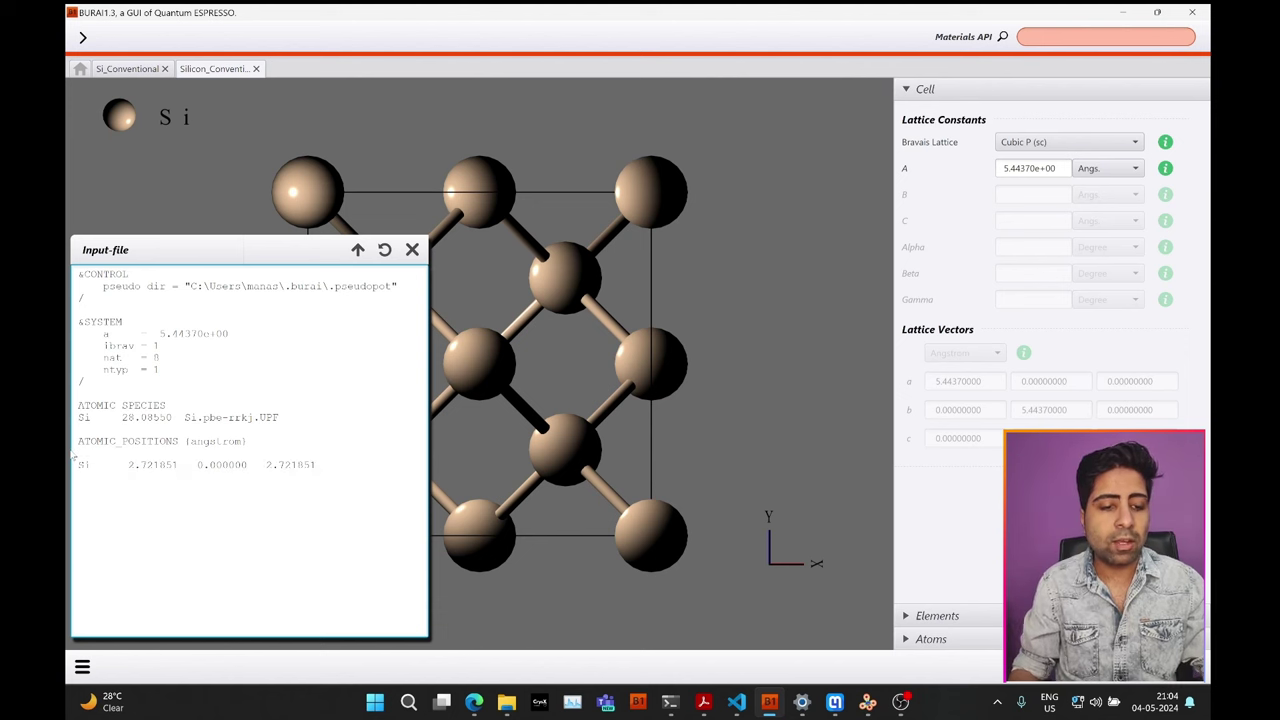
key("BackSpace")
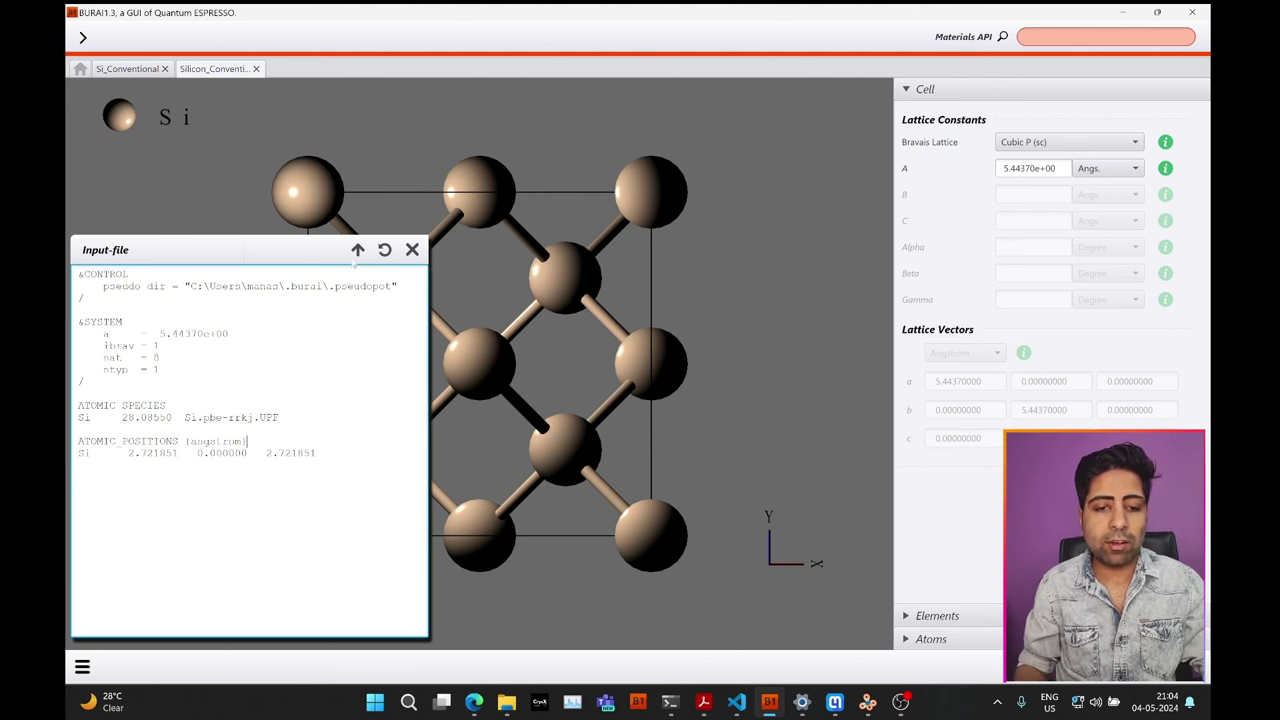
left_click(357, 250)
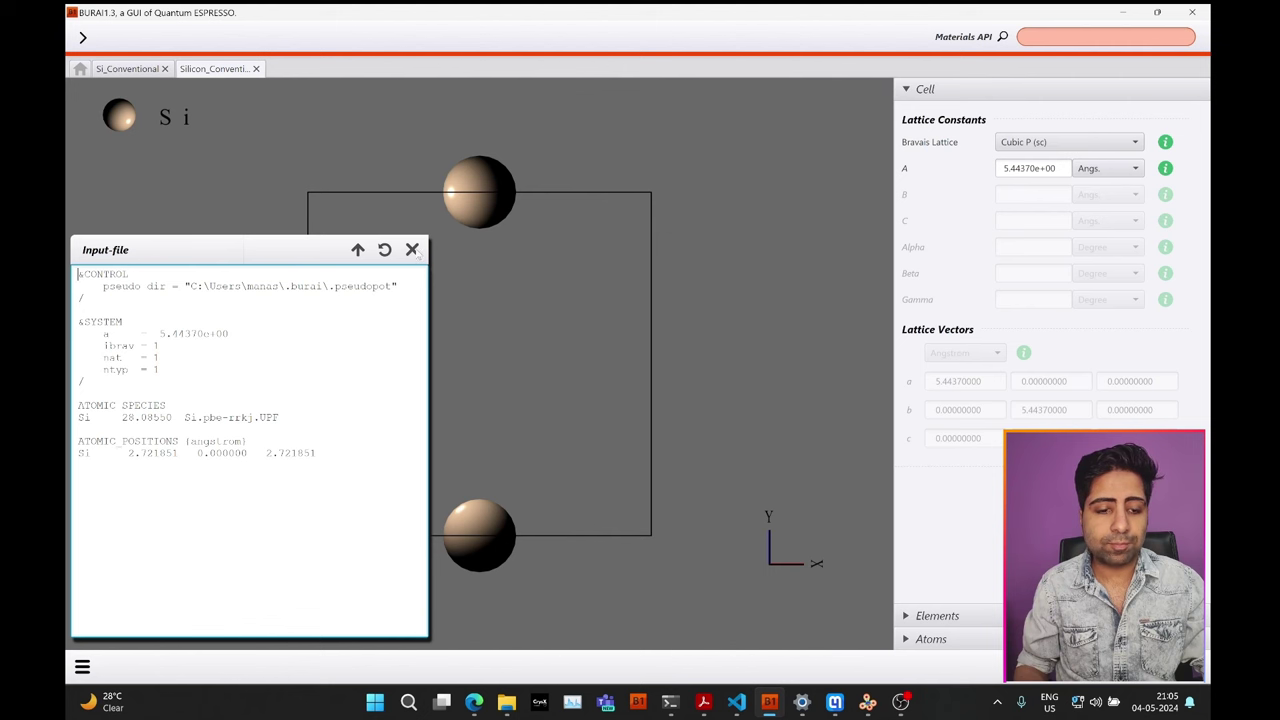
- Close the input file and set the cubic lattice constant A to 12 Å
left_click(412, 250)
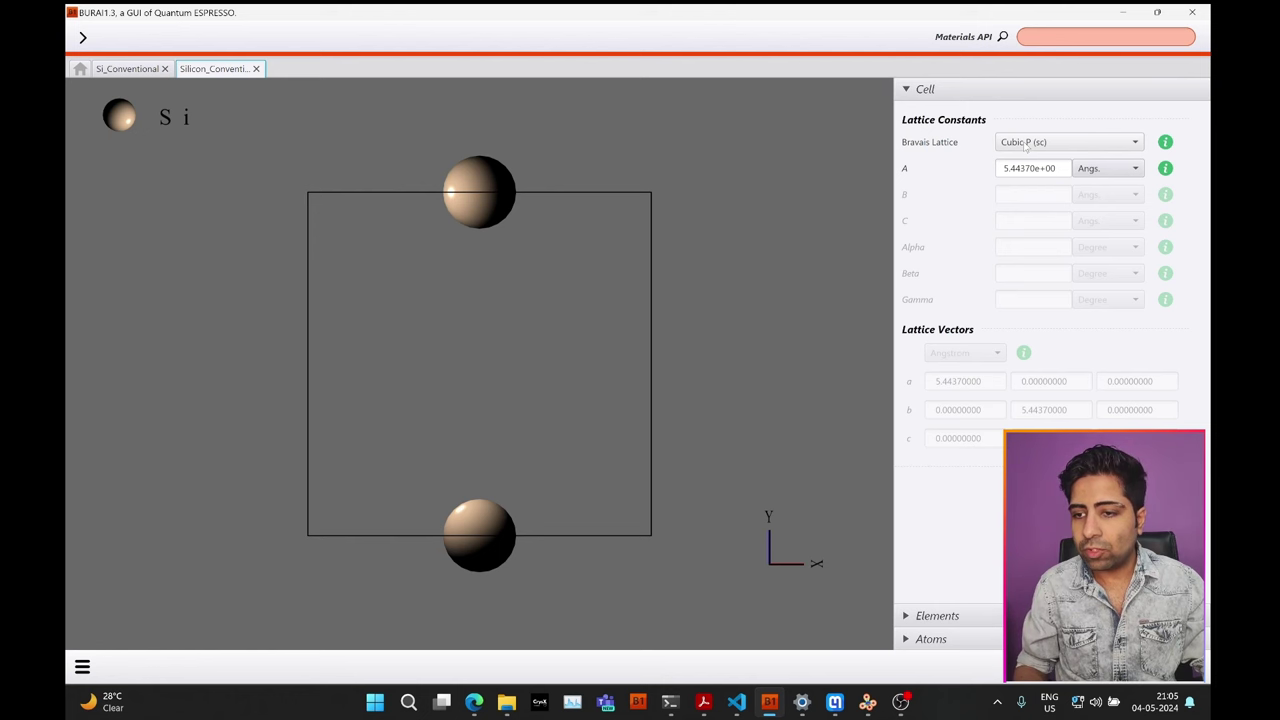
left_click(1026, 168)
left_click_drag(1056, 168, 996, 168)
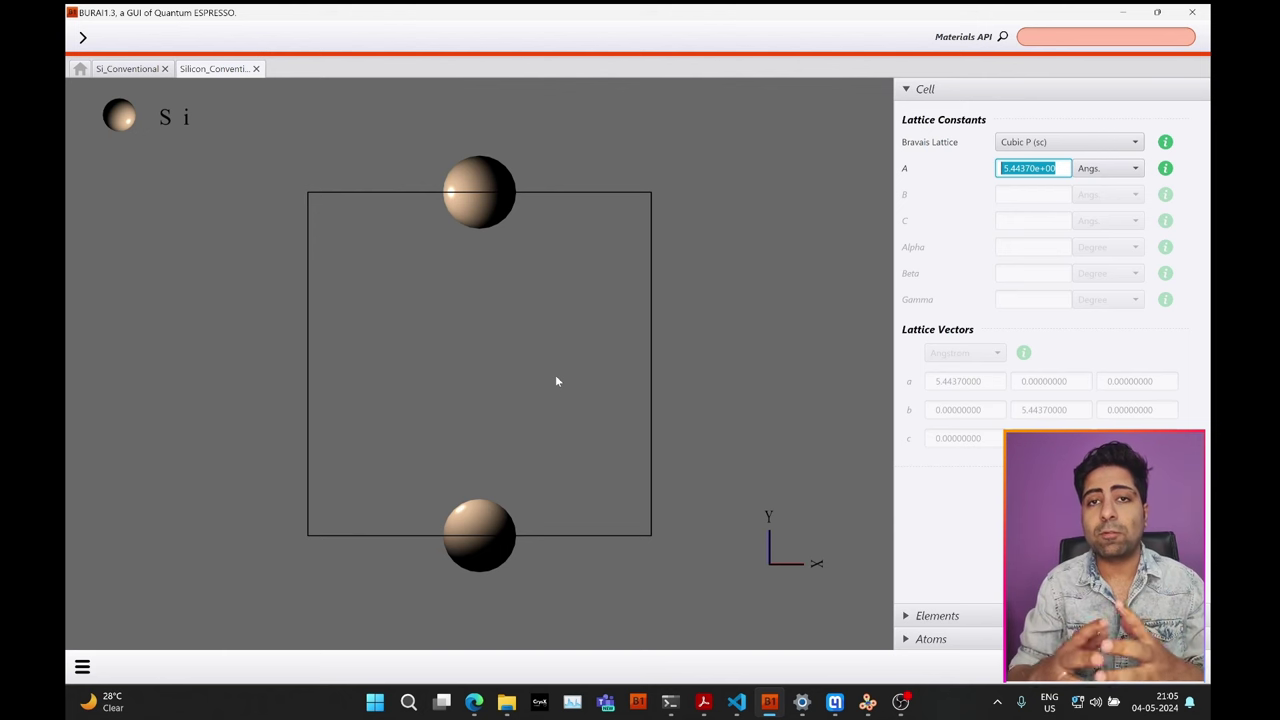
type("15")
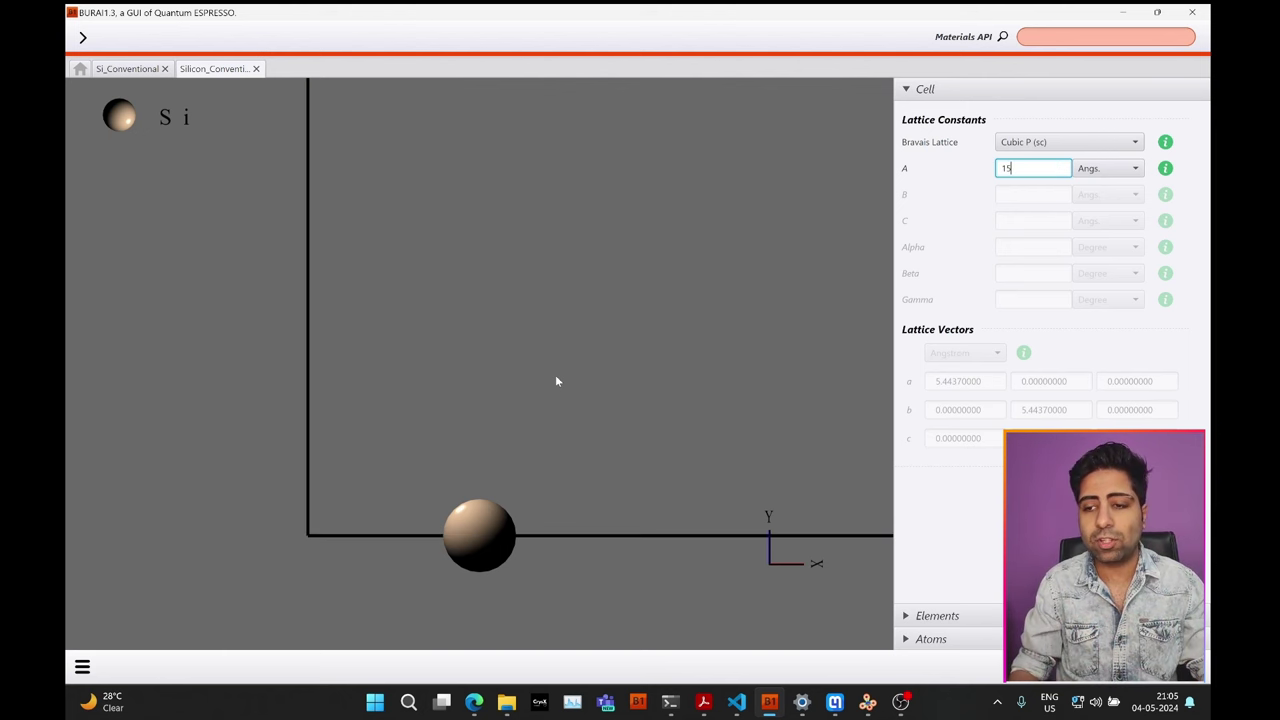
key("BackSpace")
type("2")
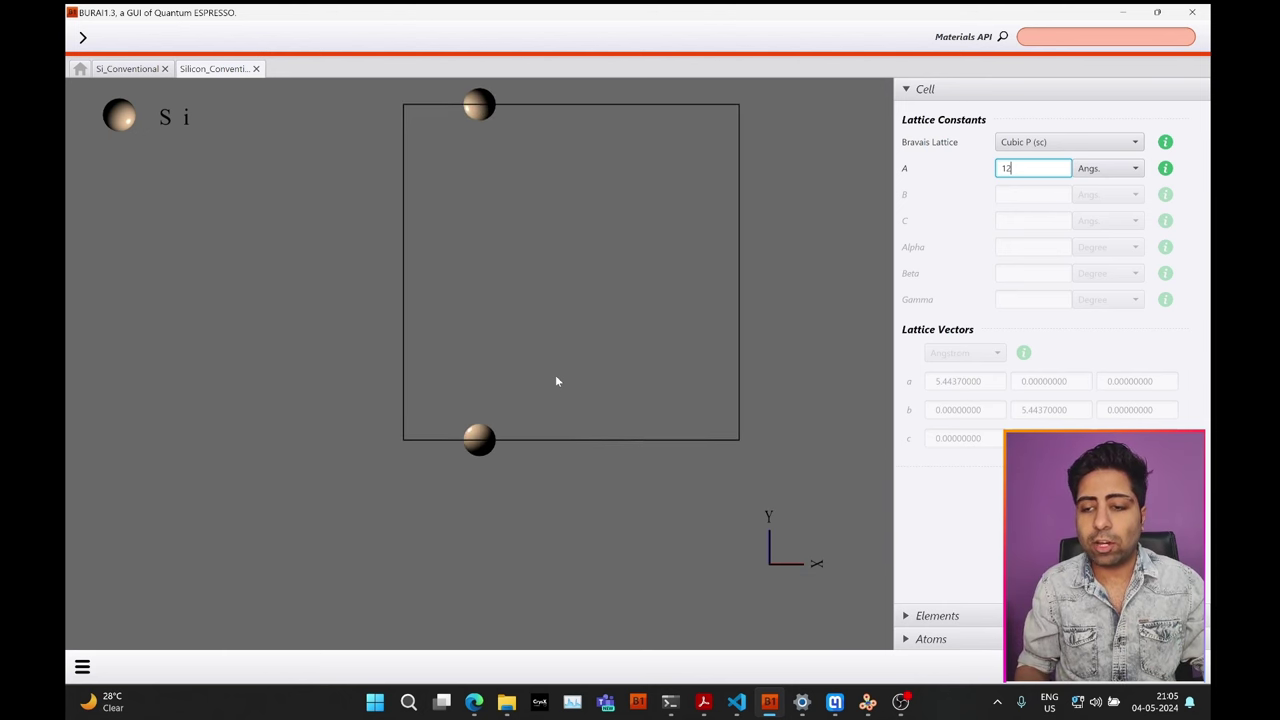
left_click(82, 666)
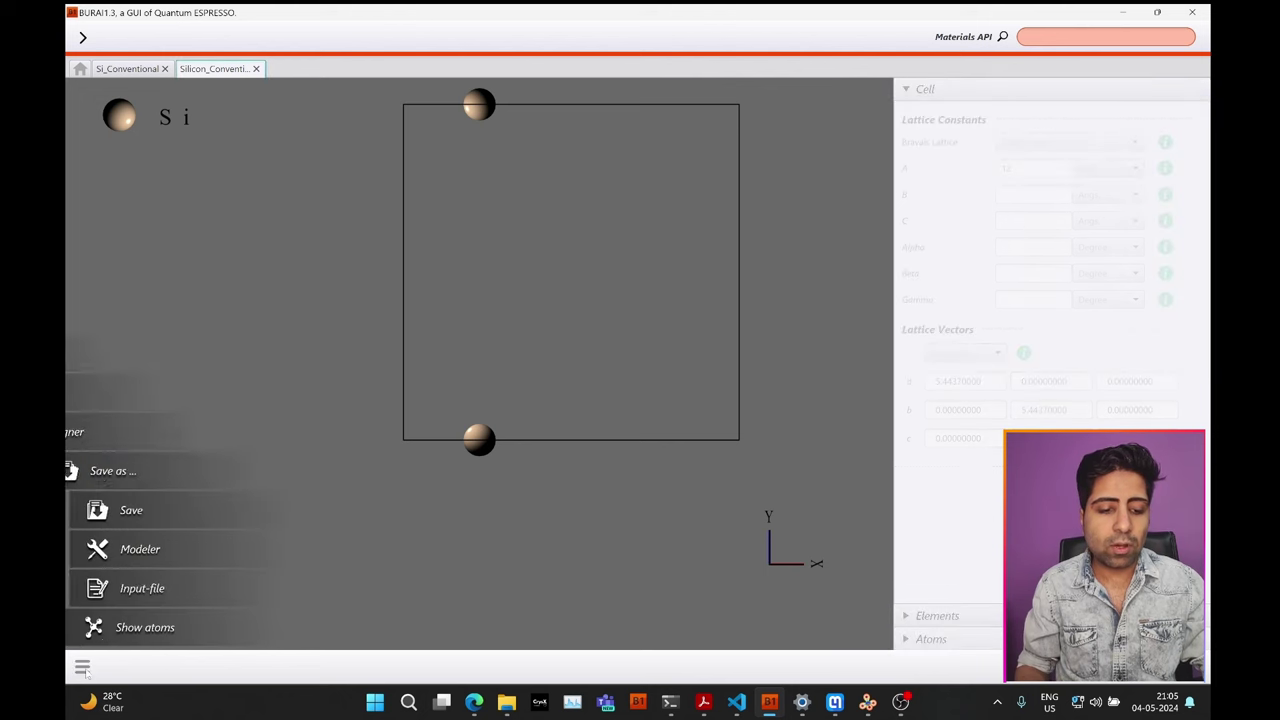
- In Modeler, shift the lone Si atom inside the box via b-Vector ≈0.4 and write it to the input file
left_click(139, 550)
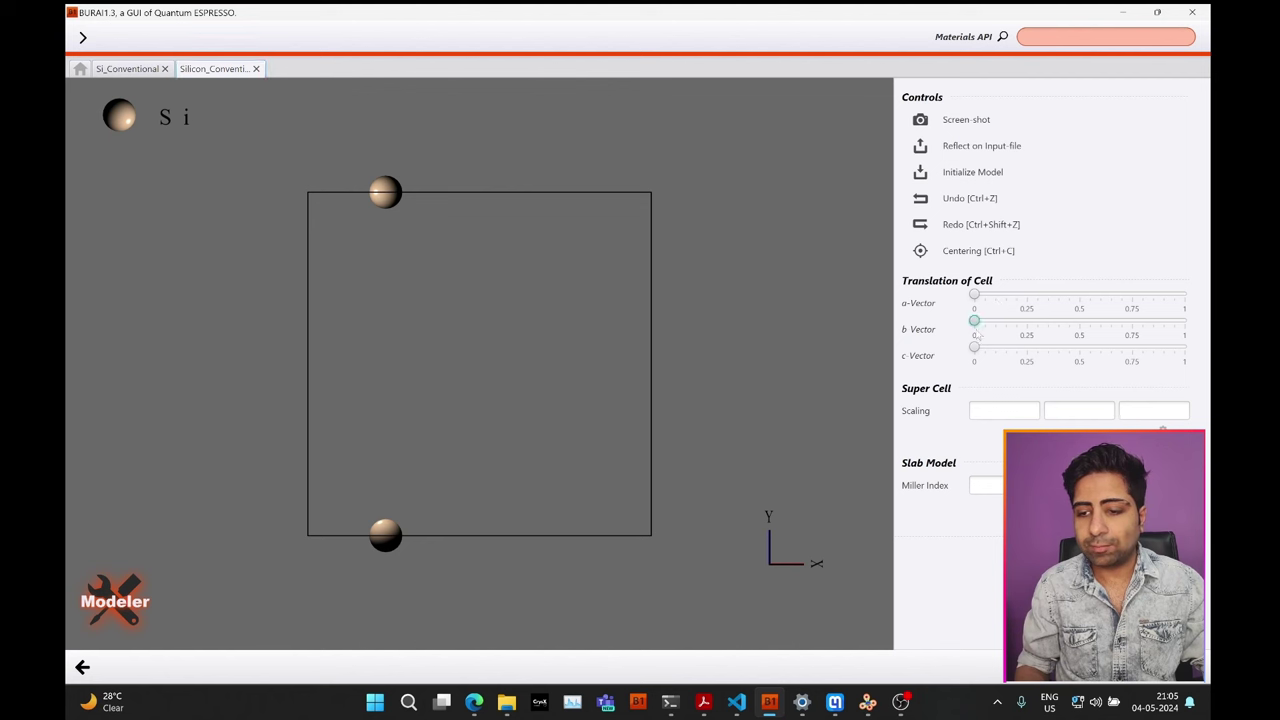
left_click_drag(978, 336, 1061, 335)
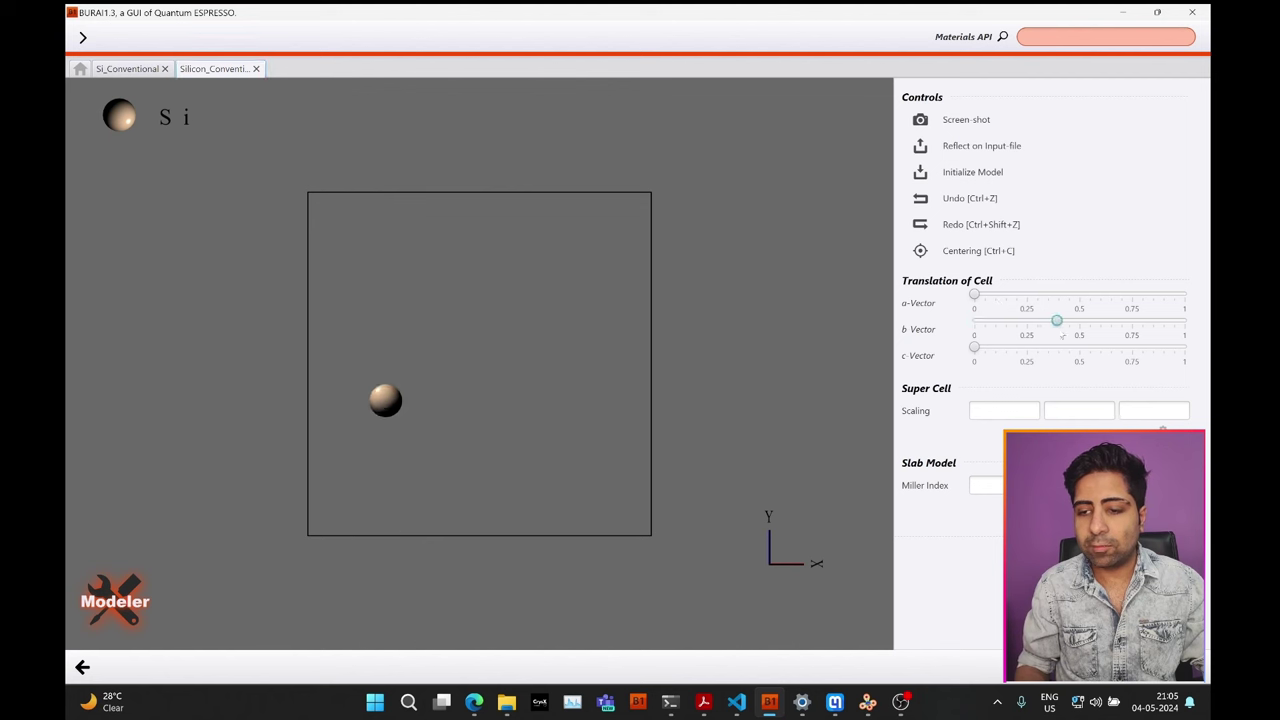
left_click(82, 670)
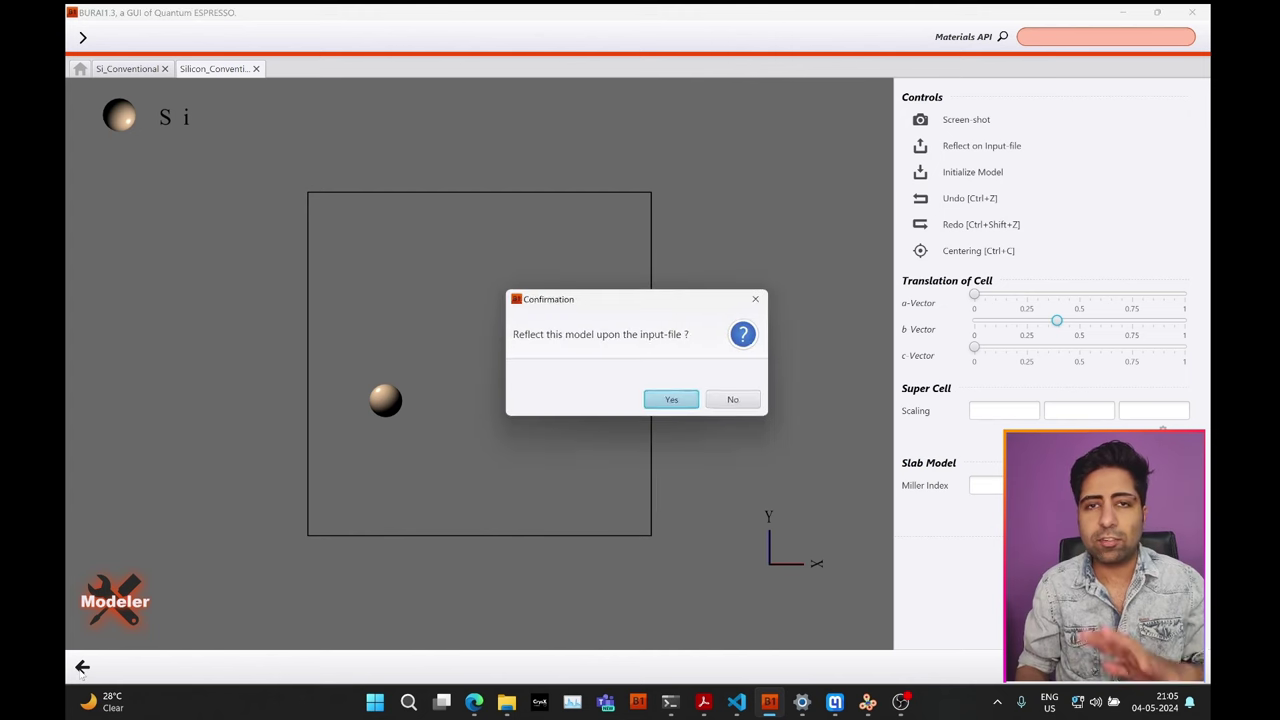
left_click(652, 404)
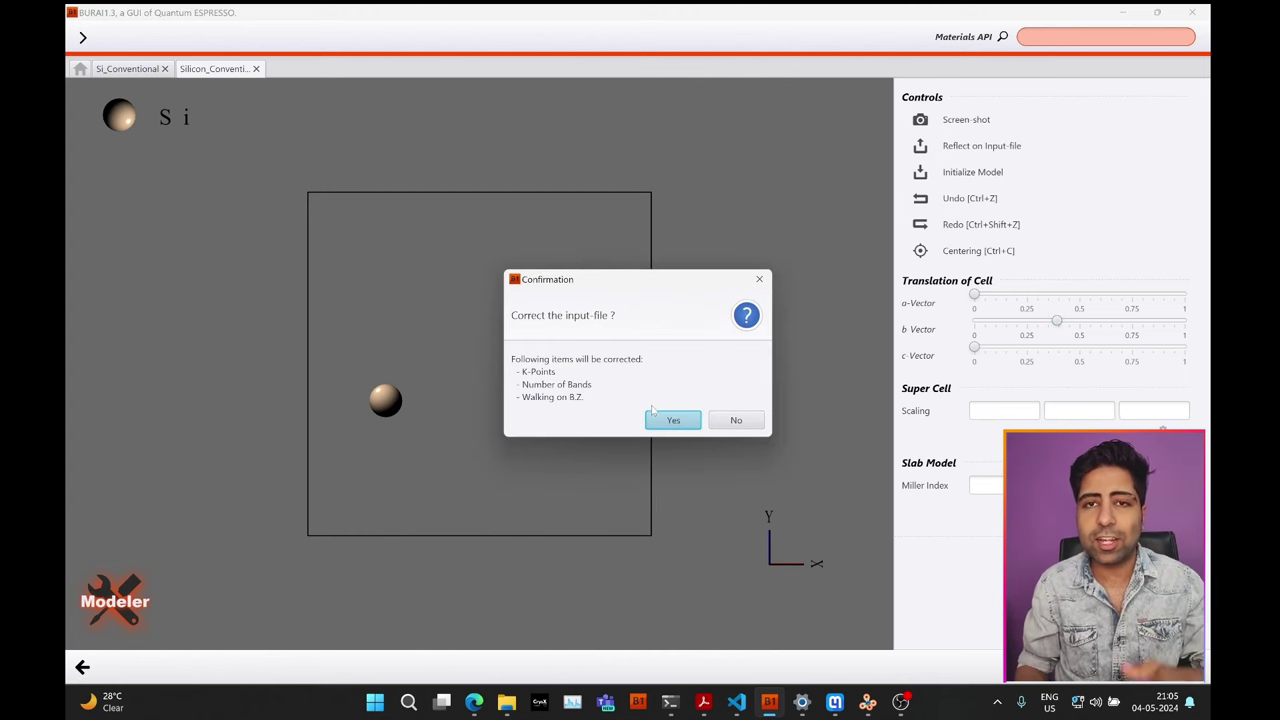
left_click(667, 424)
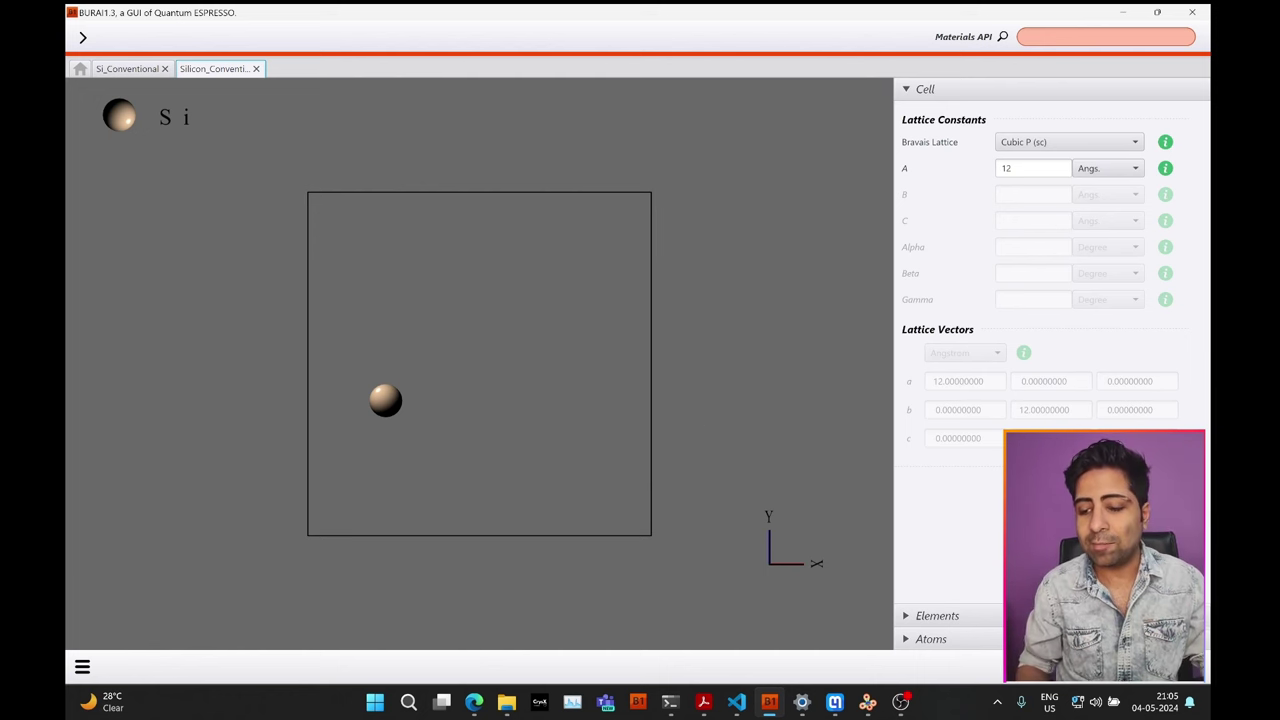
- Assign the Si.pbe-nl-kjpaw_psl.1.0.0.UPF pseudopotential to the isolated Si atom
left_click(937, 615)
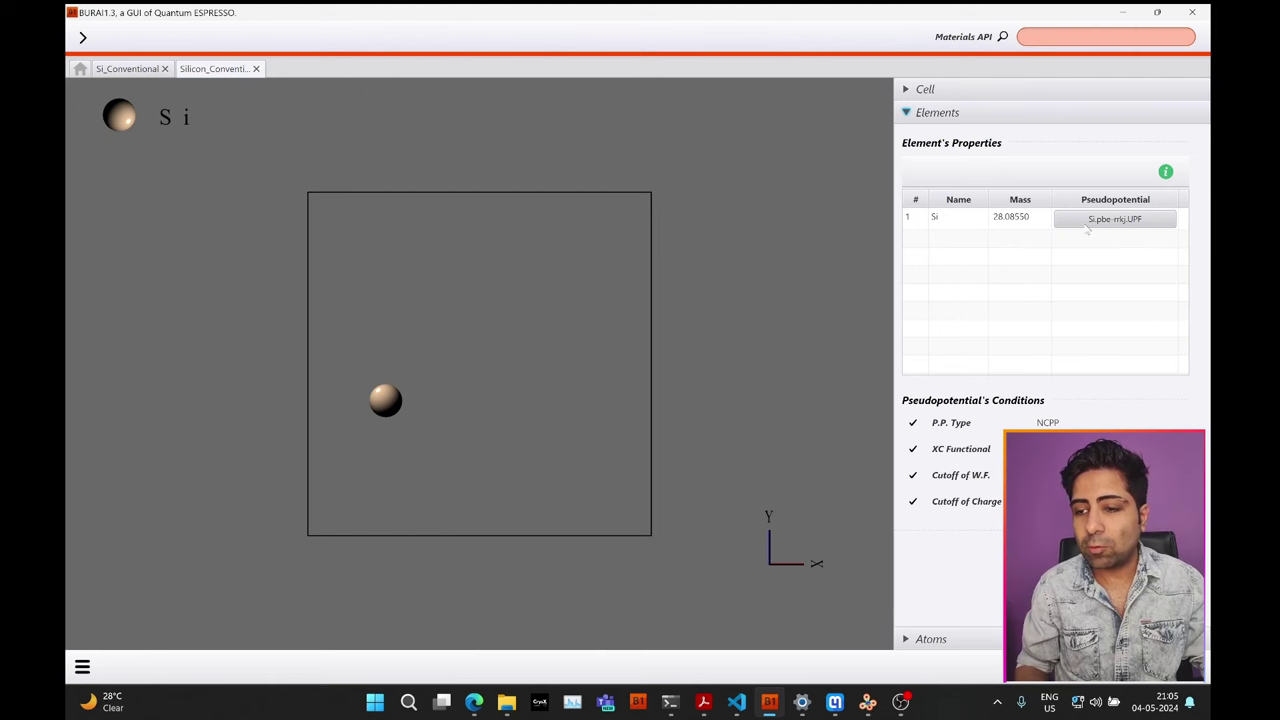
left_click(1115, 218)
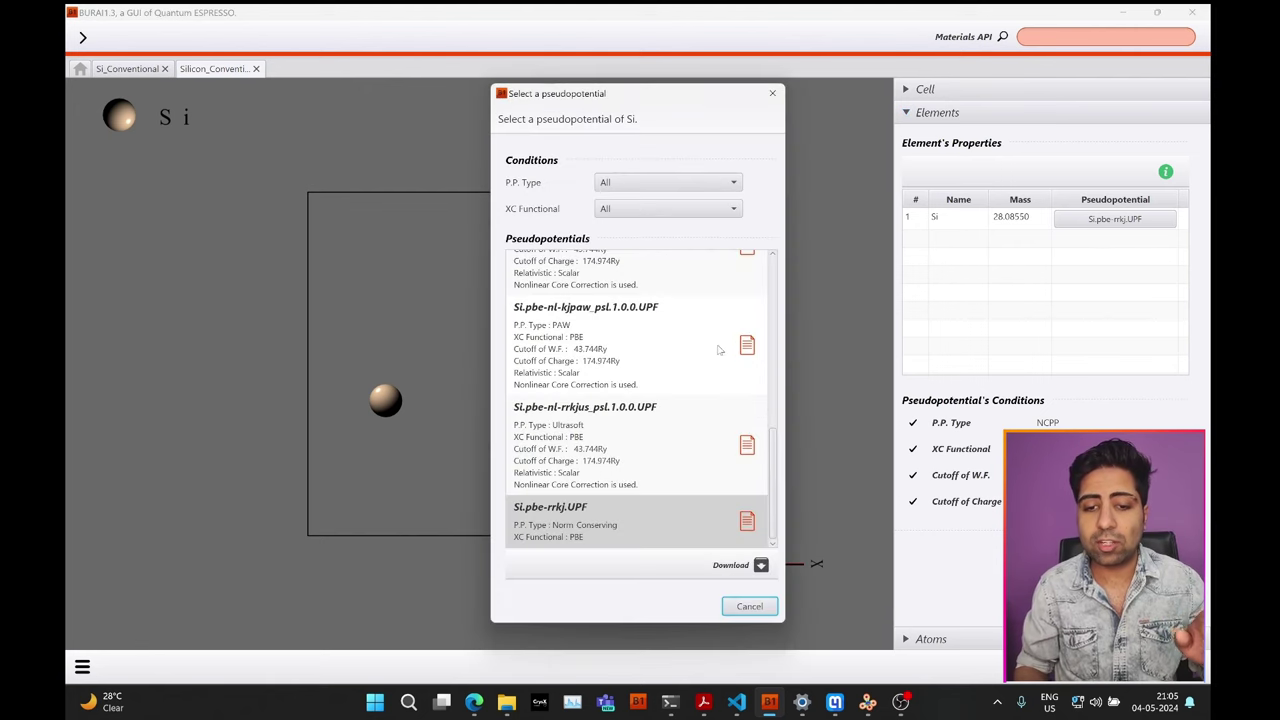
left_click(649, 368)
double_click(648, 362)
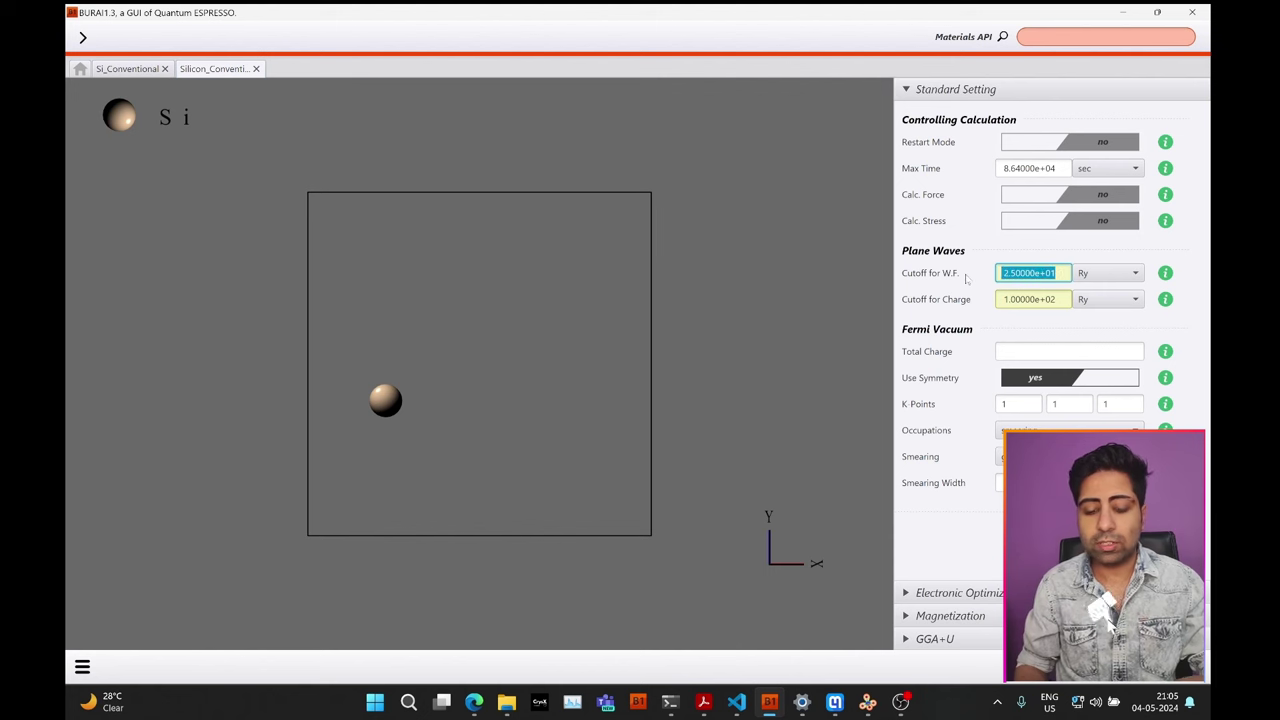
- Set the isolated-atom cutoffs to 50 Ry for wavefunctions and 500 Ry for charge
type("50")
key("Tab")
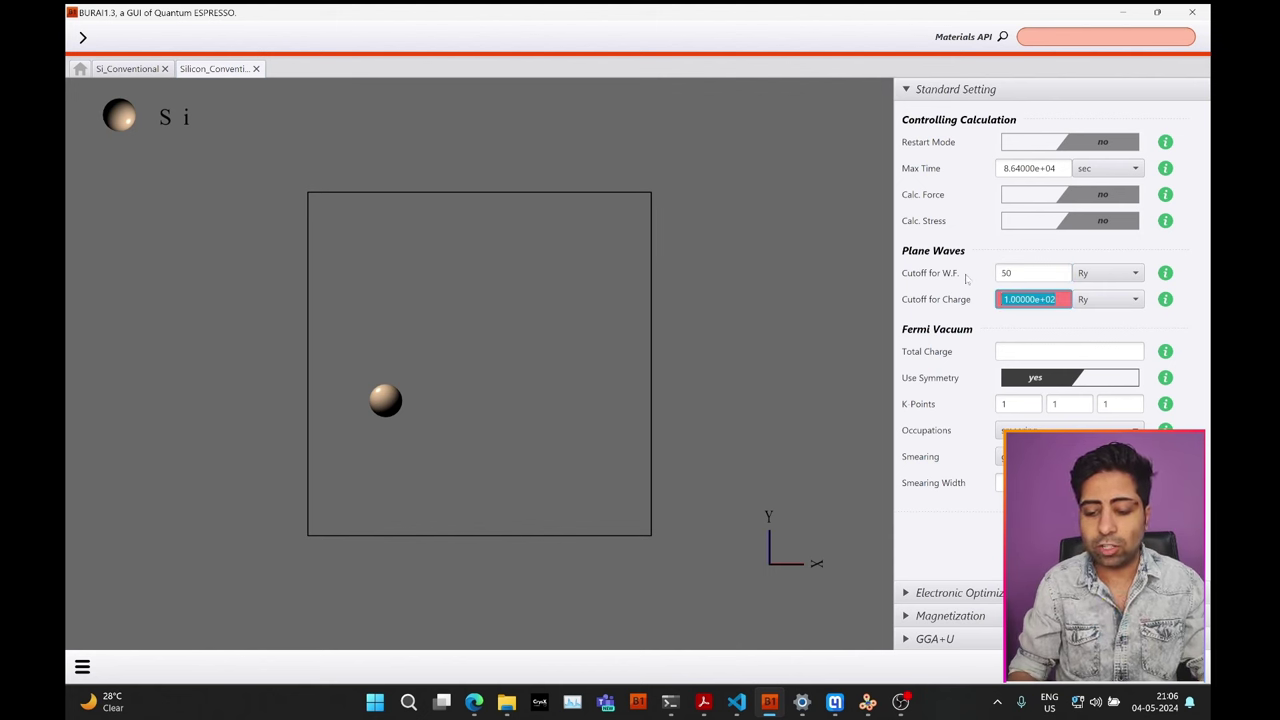
type("500")
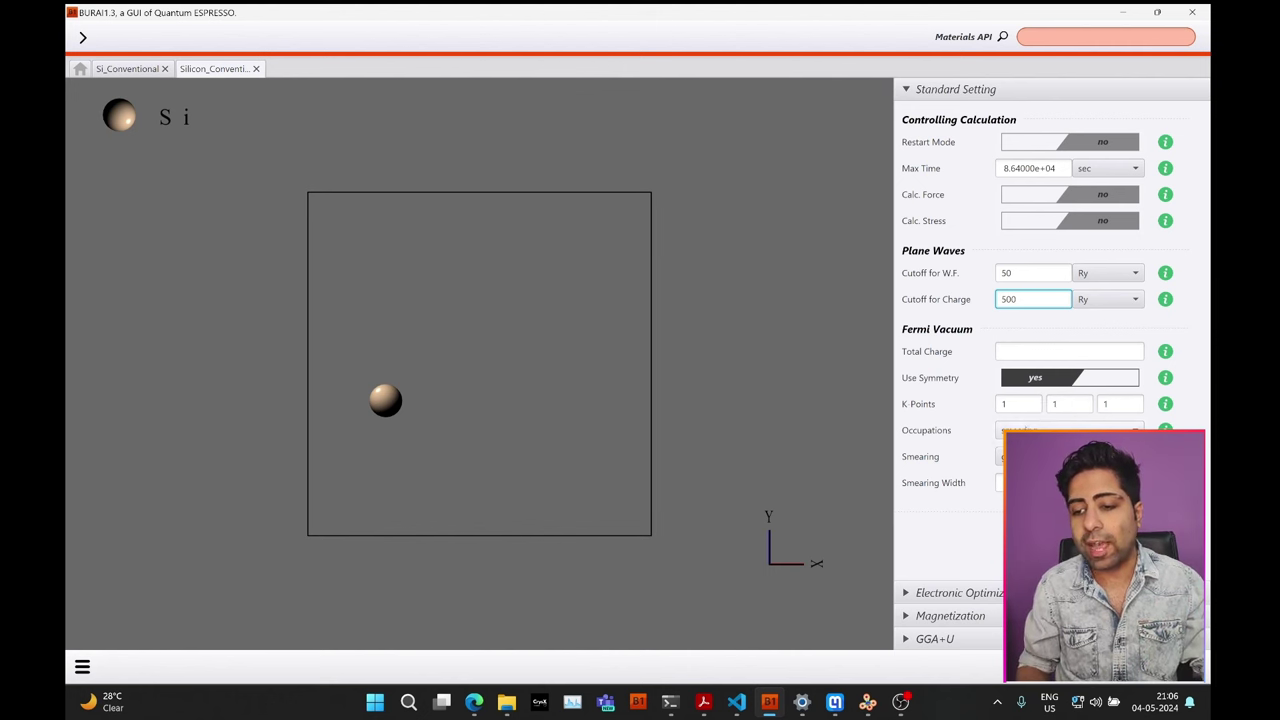
left_click(1060, 430)
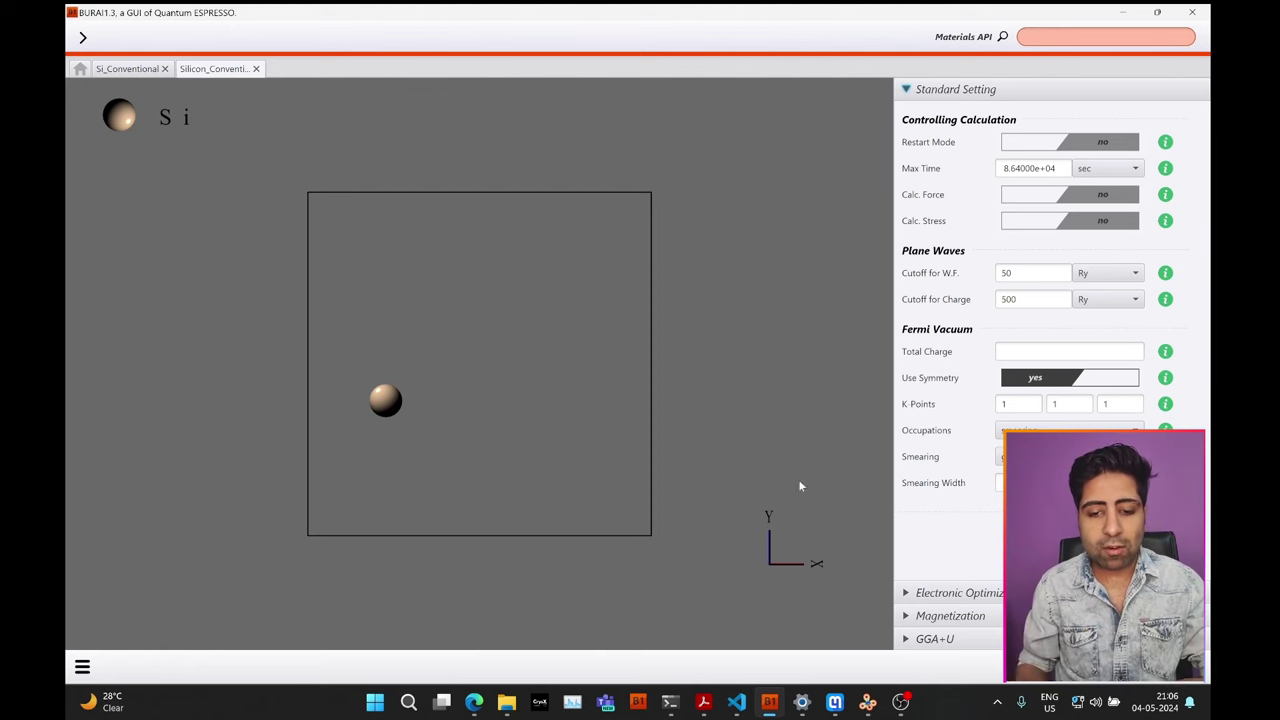
- Save the single-atom silicon project under the name 'Si_isolated'
key("ctrl+s")
type("S")
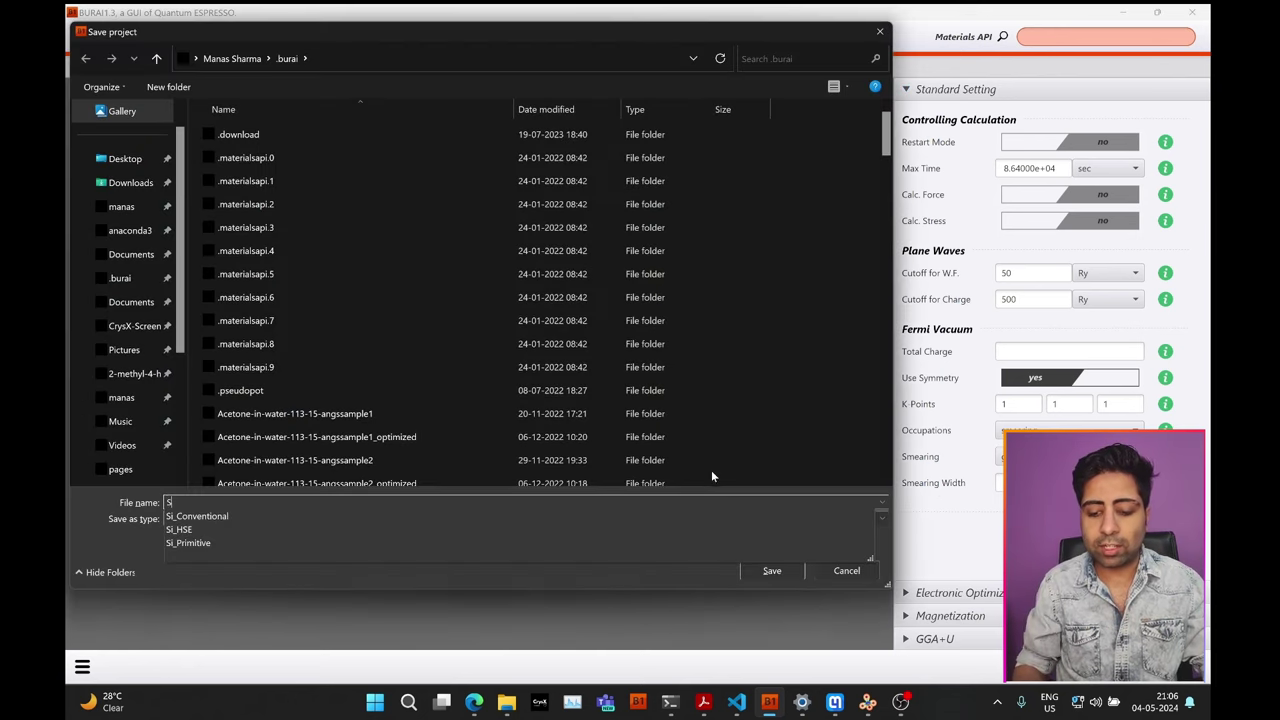
type("i_isolate")
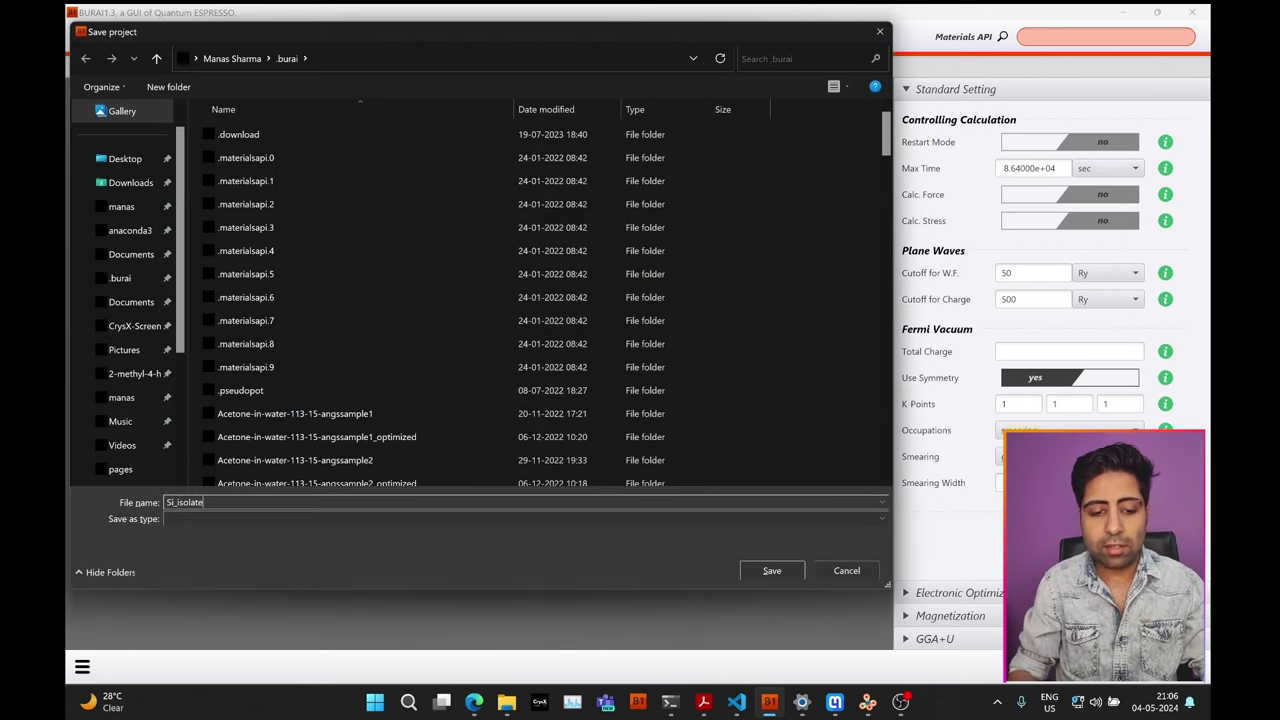
type("d")
key("Return")
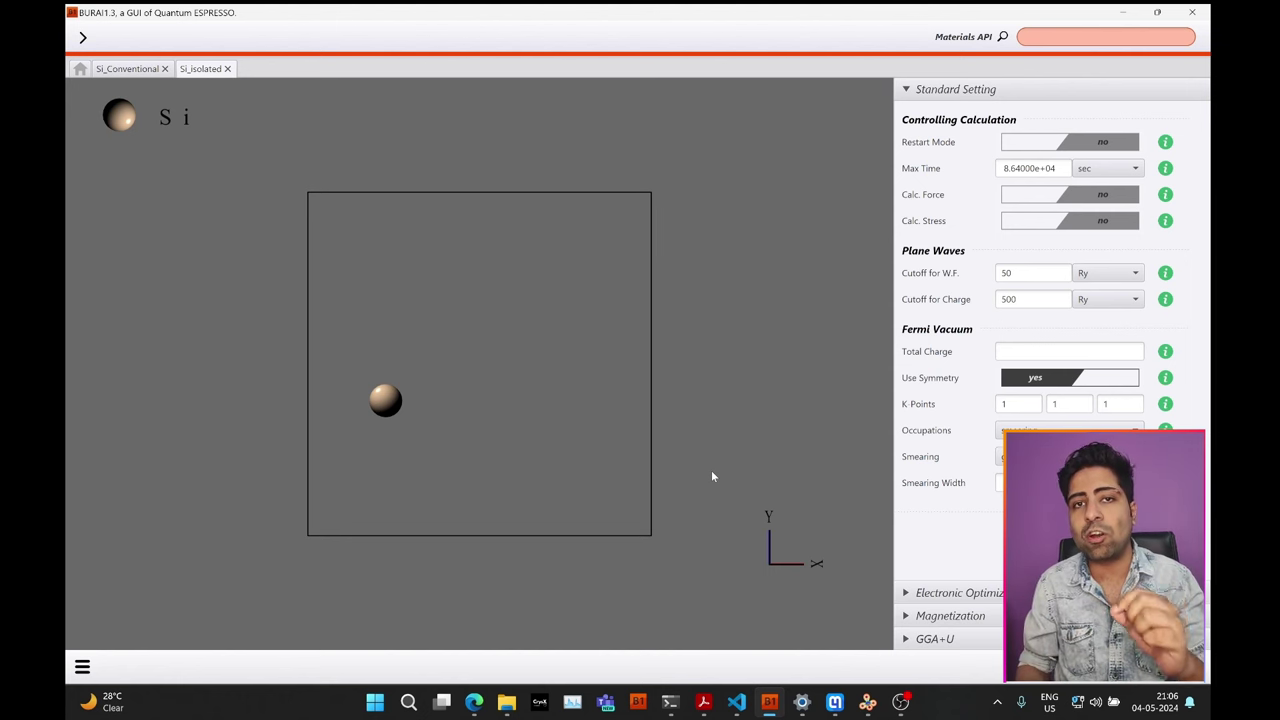
left_click(474, 703)
left_click(952, 13)
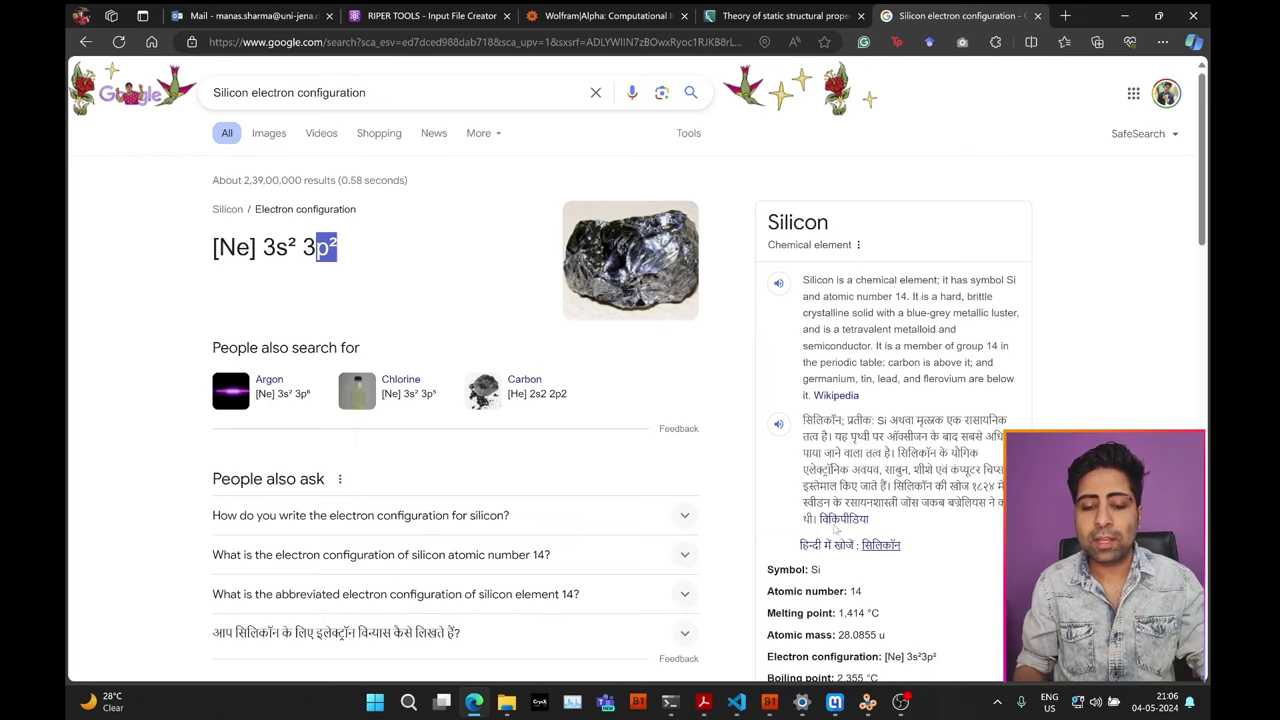
left_click(770, 704)
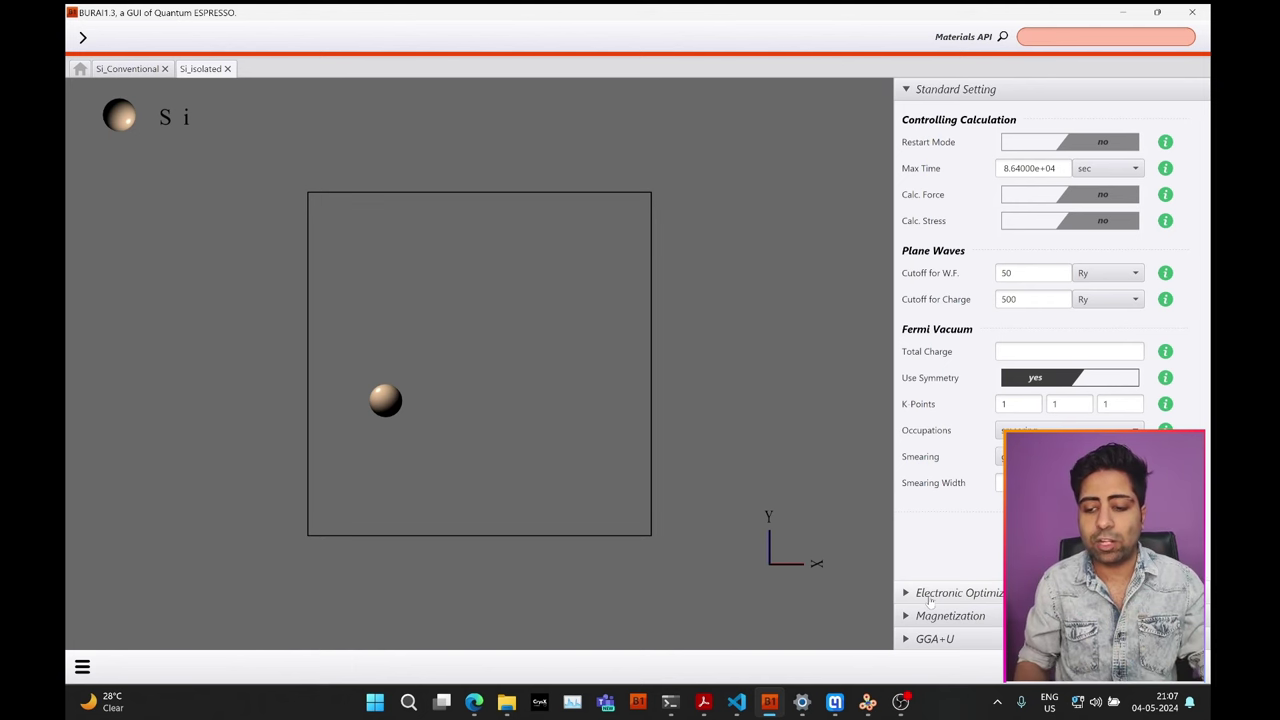
- Set Si_isolated's spin polarization to Collinear and confirm nspin = 2 in the reloaded input file
left_click(82, 666)
left_click(133, 585)
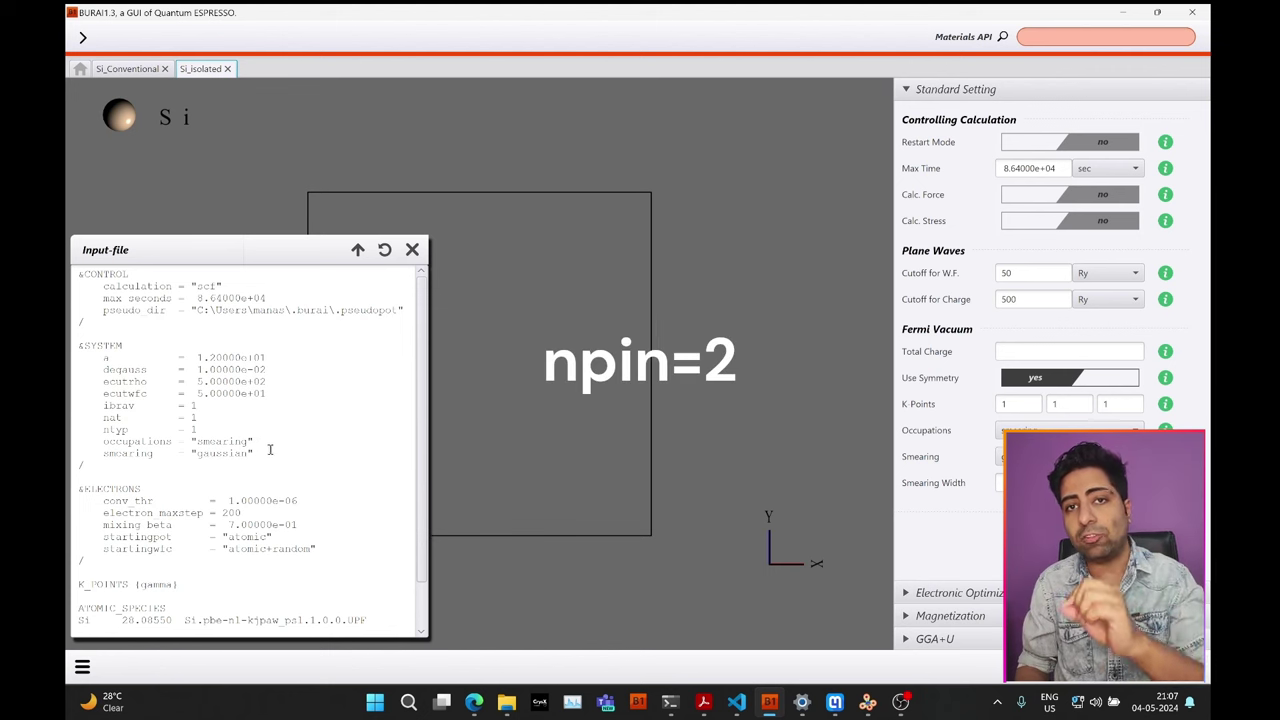
left_click(930, 617)
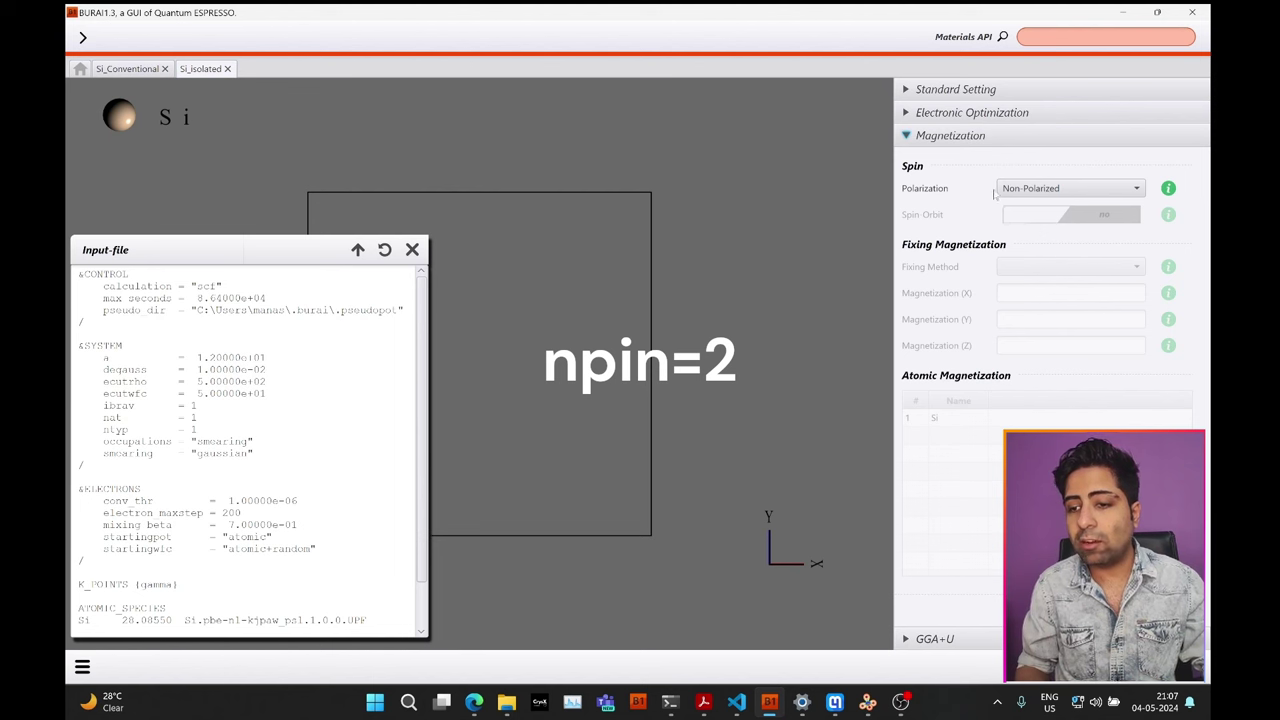
left_click(1000, 189)
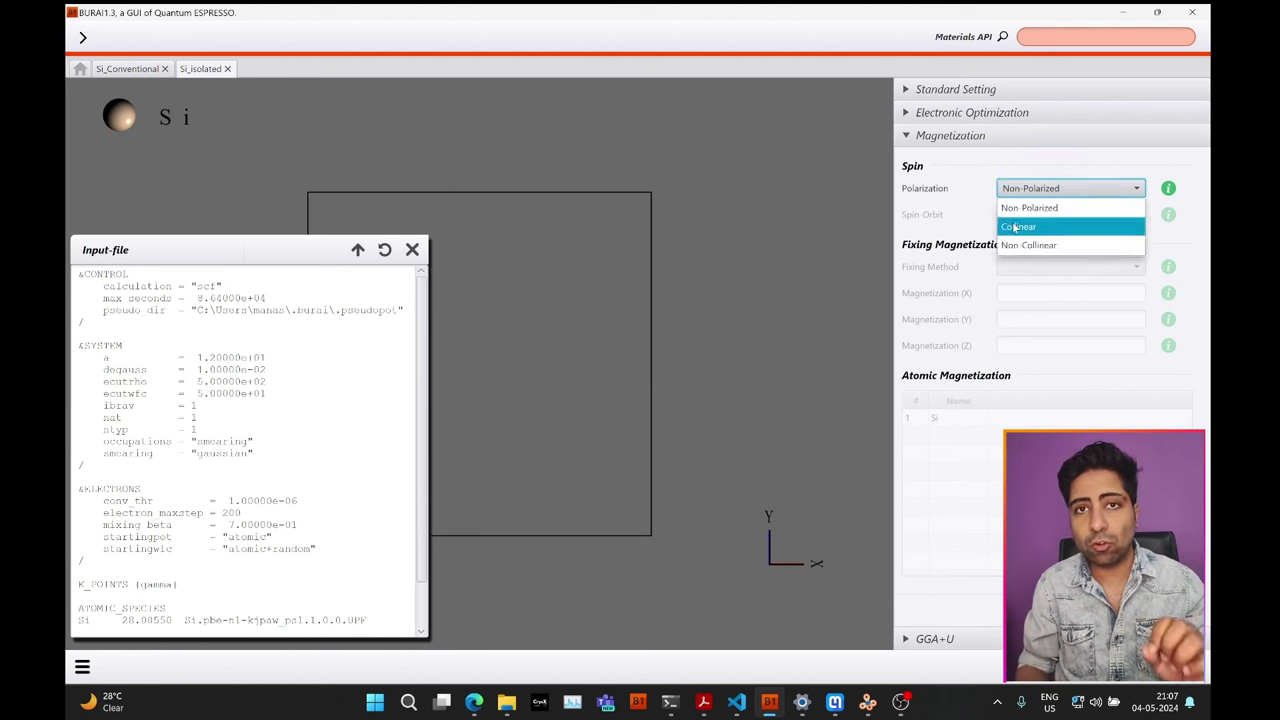
left_click(1015, 228)
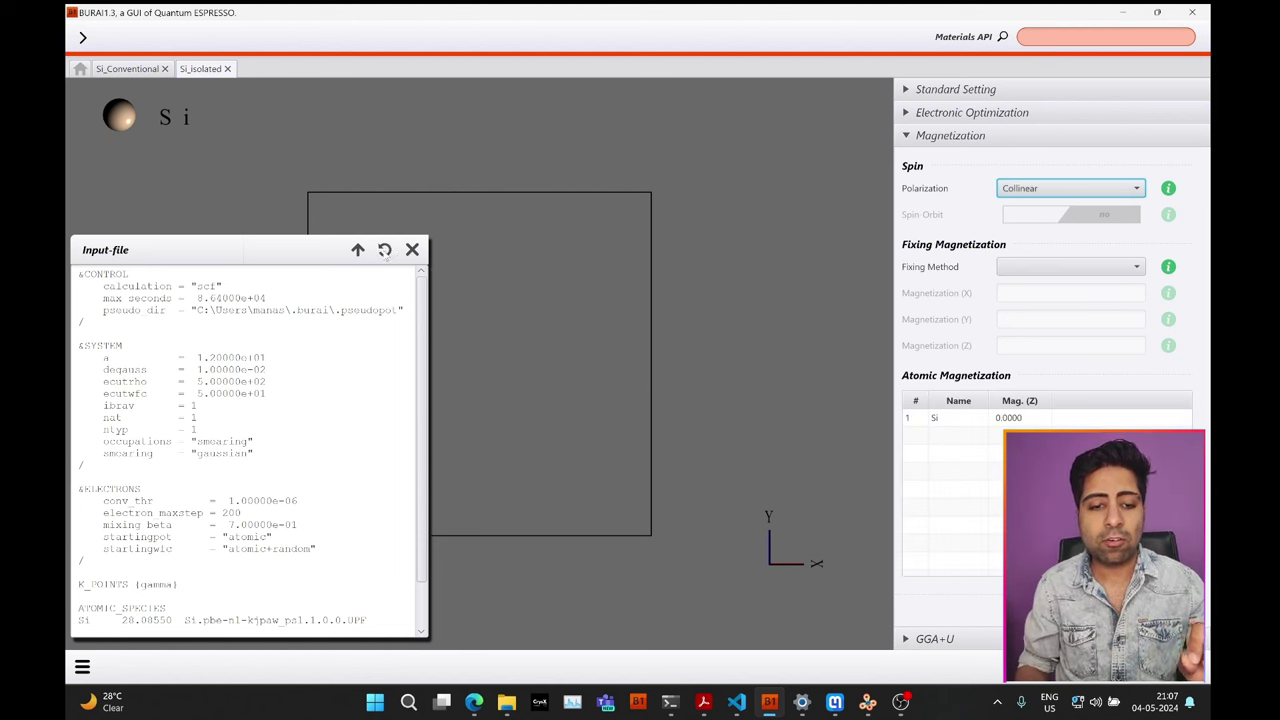
left_click(385, 250)
left_click_drag(98, 434, 290, 429)
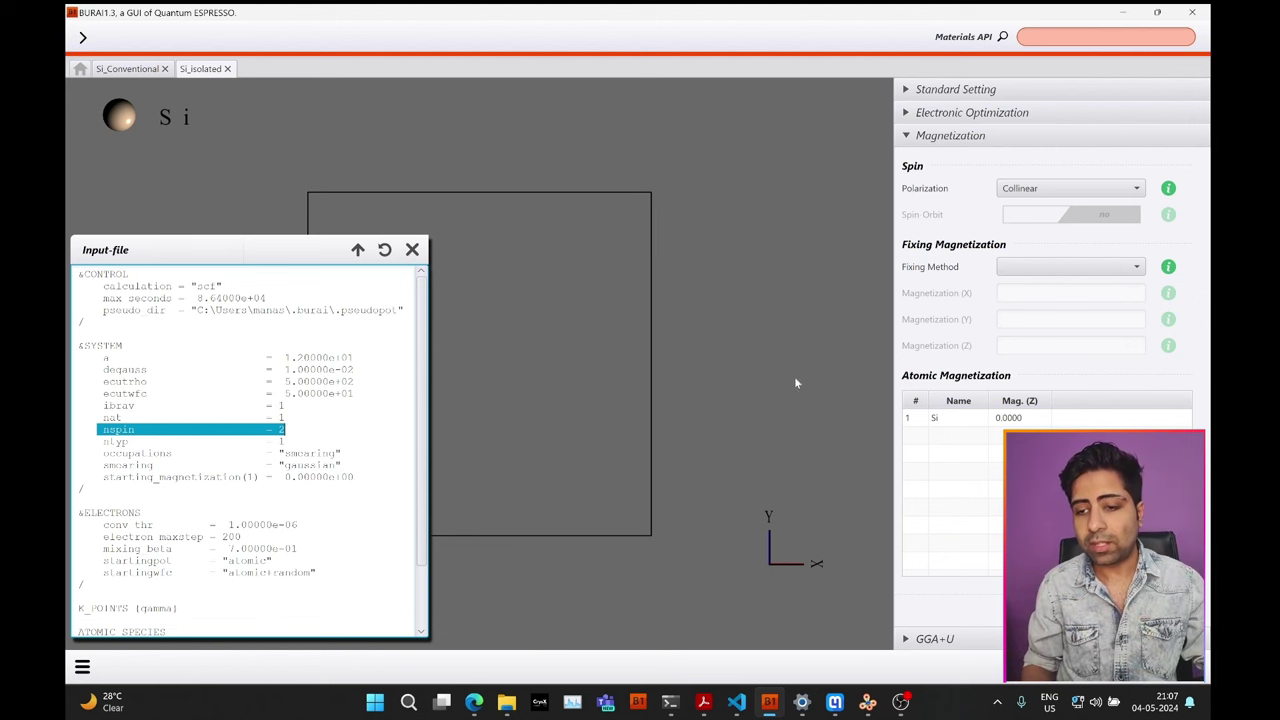
- Set the magnetization fixing method to atomic and check the starting_magnetization 0.0 line
left_click(1024, 268)
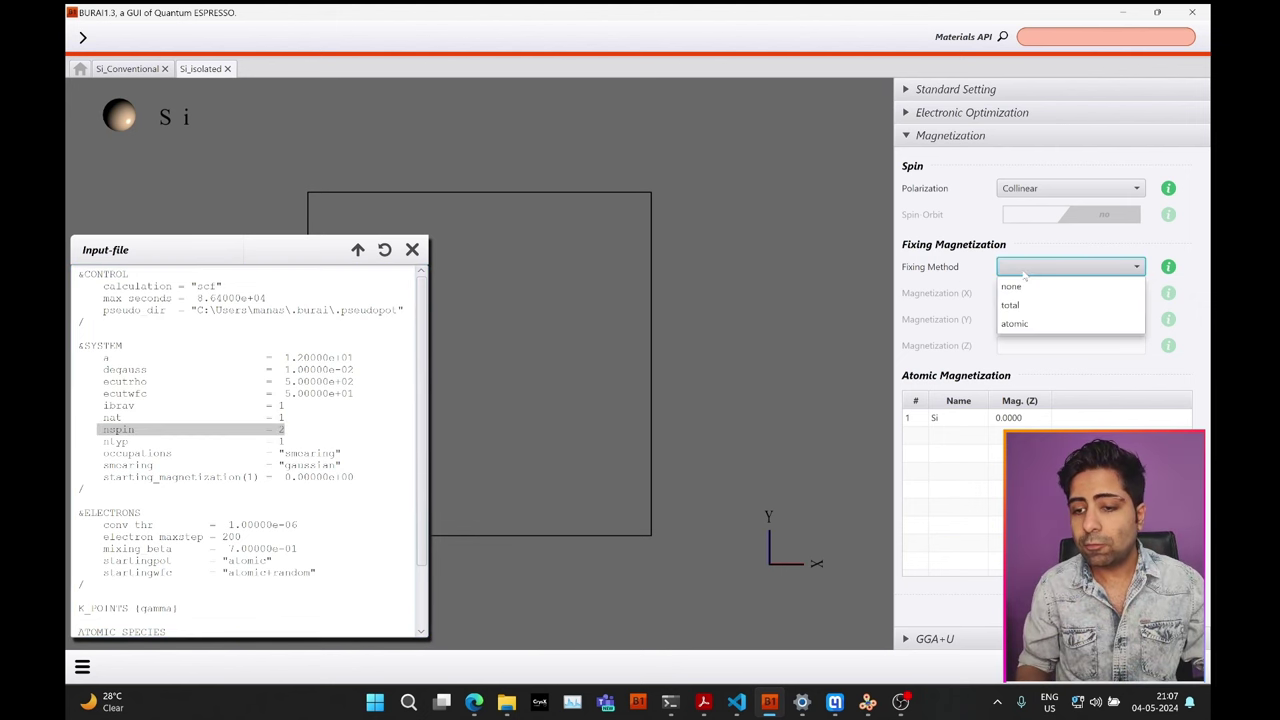
left_click(1024, 323)
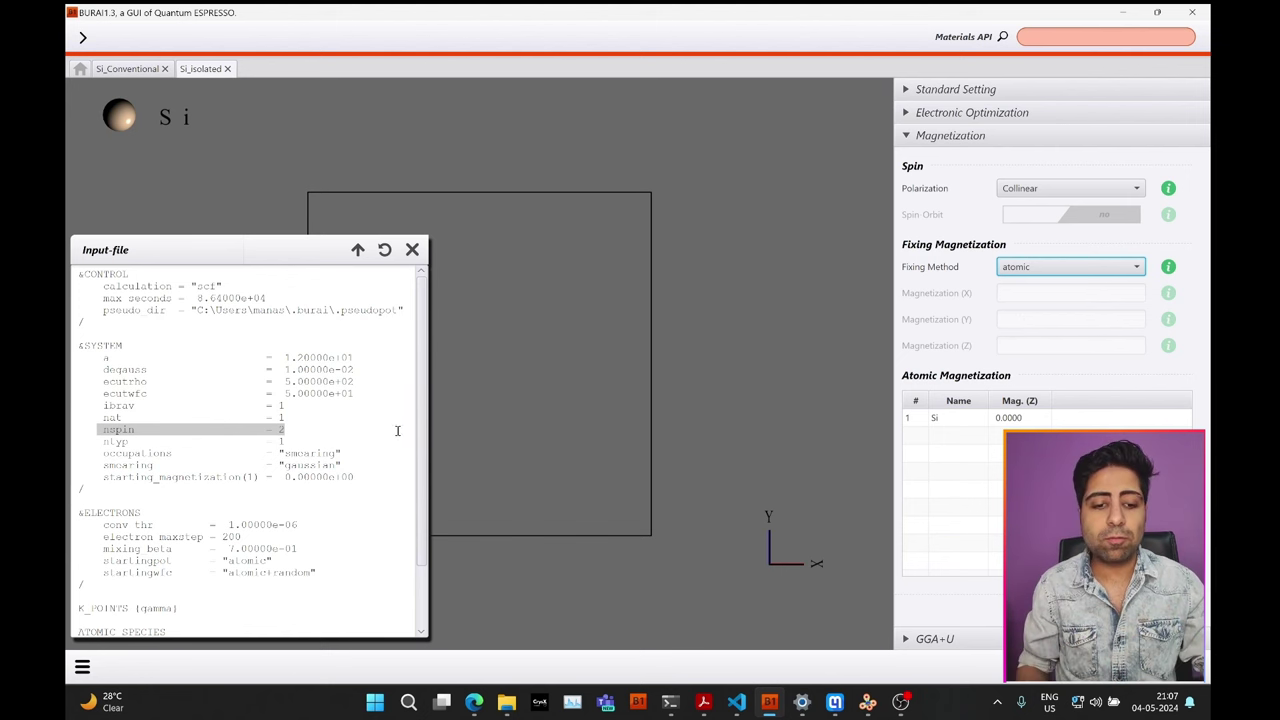
left_click(120, 478)
left_click_drag(120, 478, 322, 478)
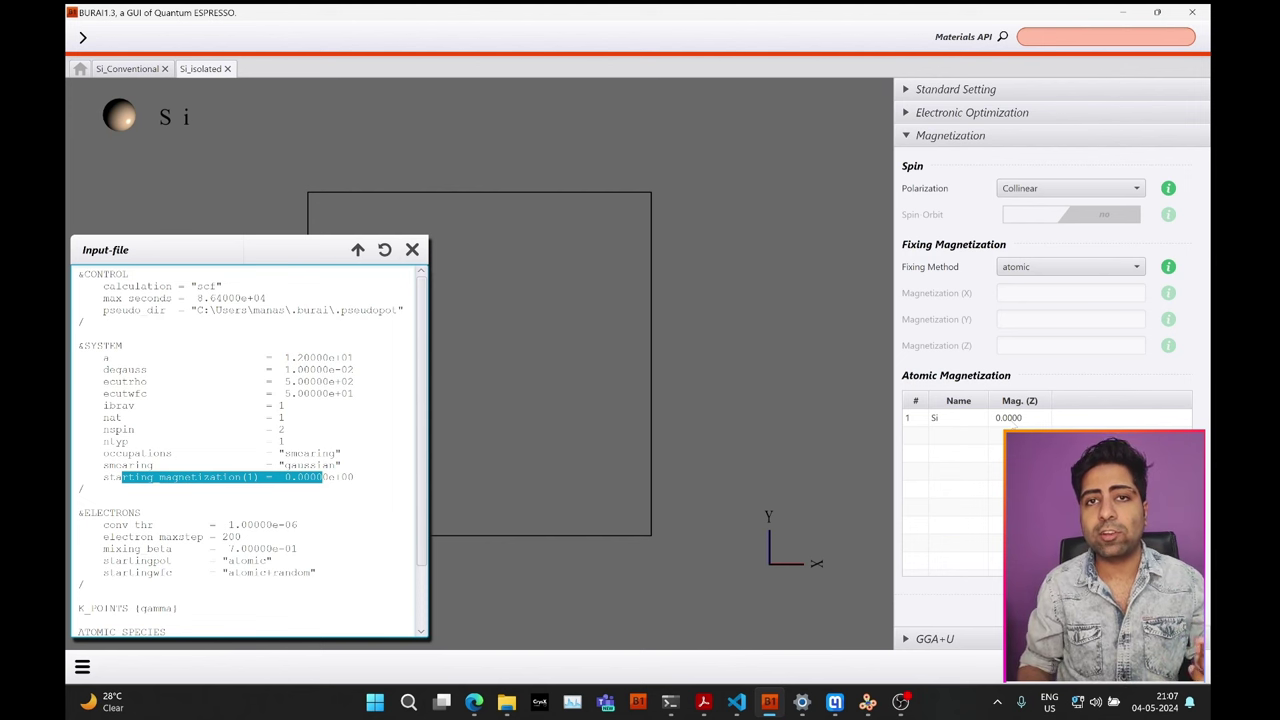
- Give the Si atom an atomic magnetization Mag. (Z) of 0.1
left_click(1015, 418)
left_click(1015, 418)
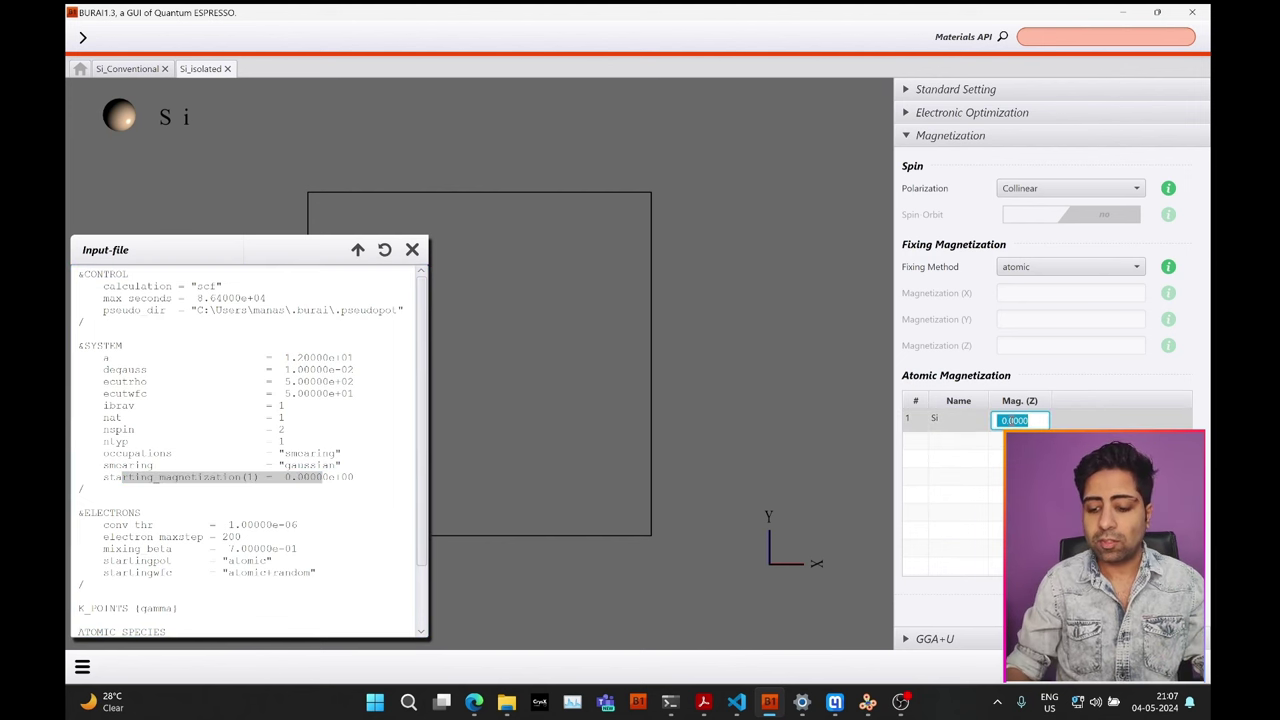
type("0.")
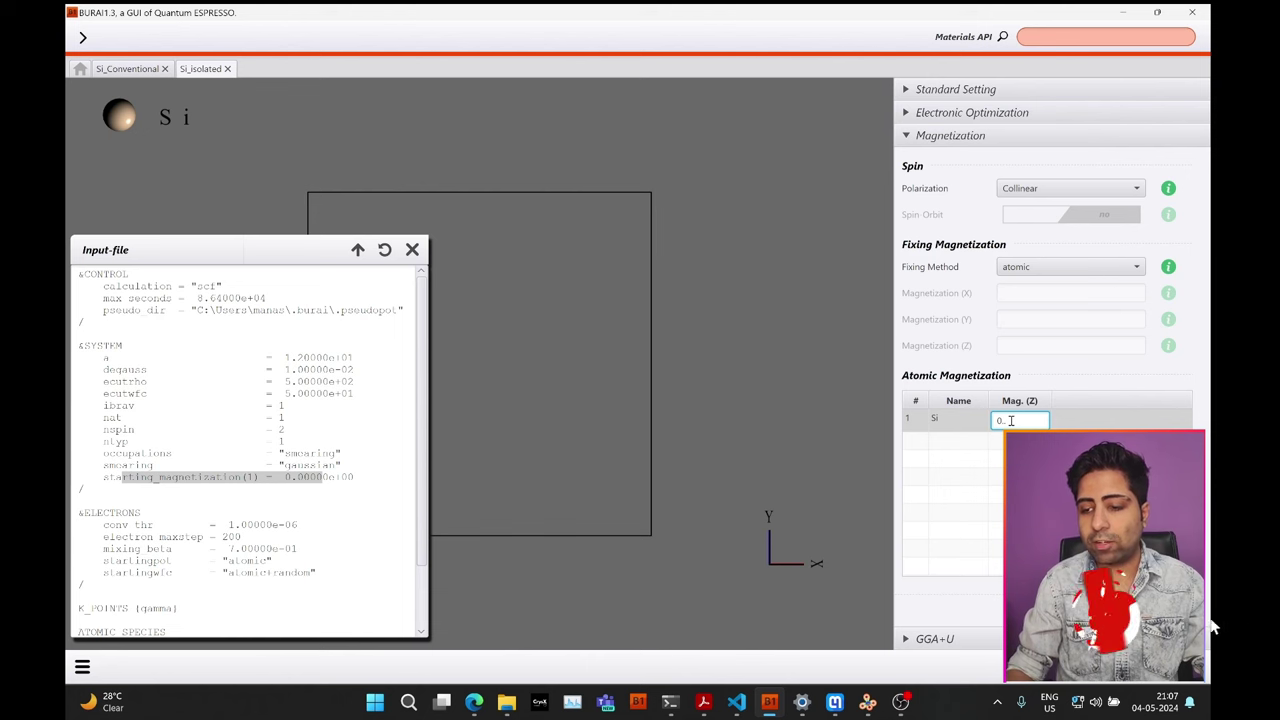
type("1")
key("Return")
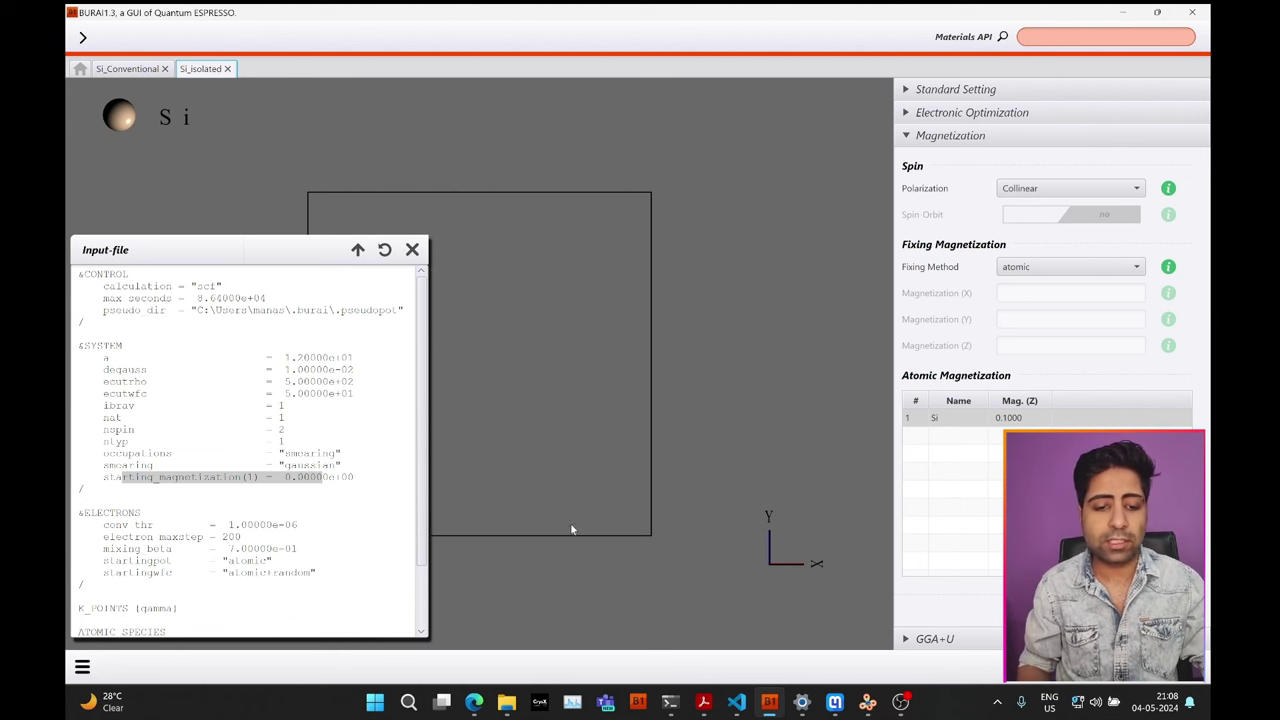
left_click(385, 251)
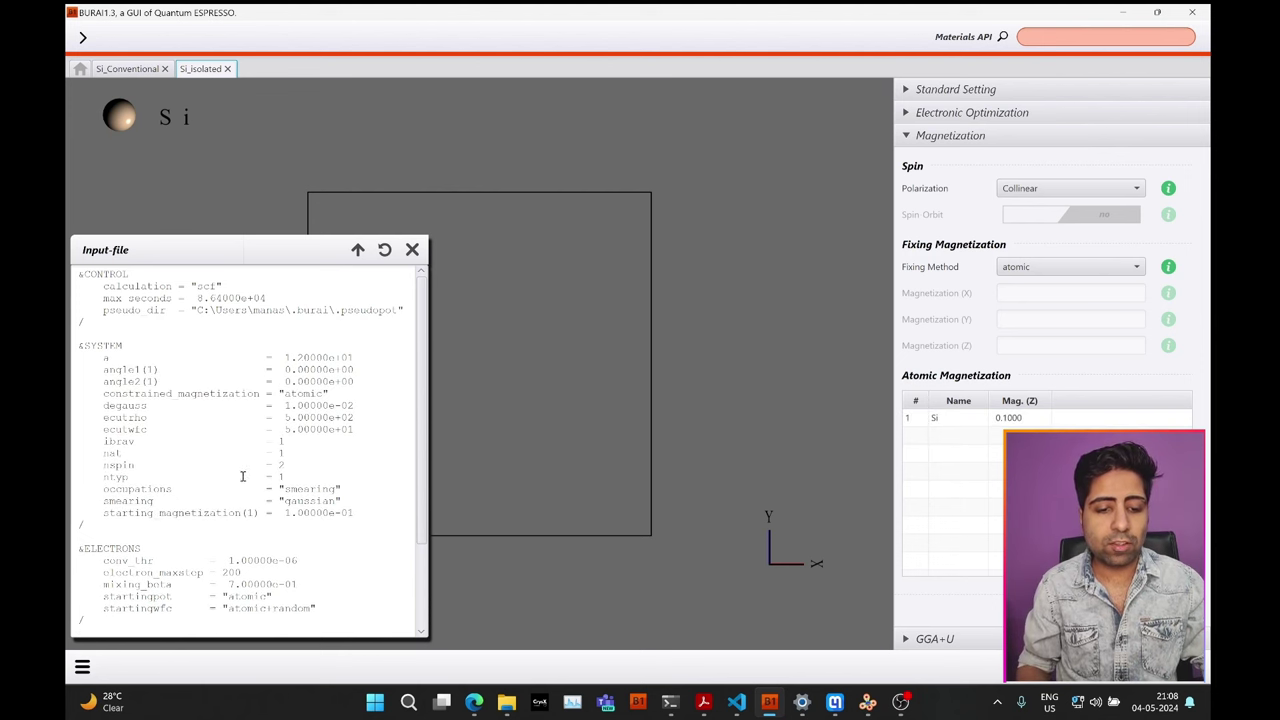
left_click_drag(101, 474, 346, 462)
mouse_move(102, 516)
left_mouse_down()
mouse_move(366, 508)
mouse_move(343, 502)
left_mouse_up()
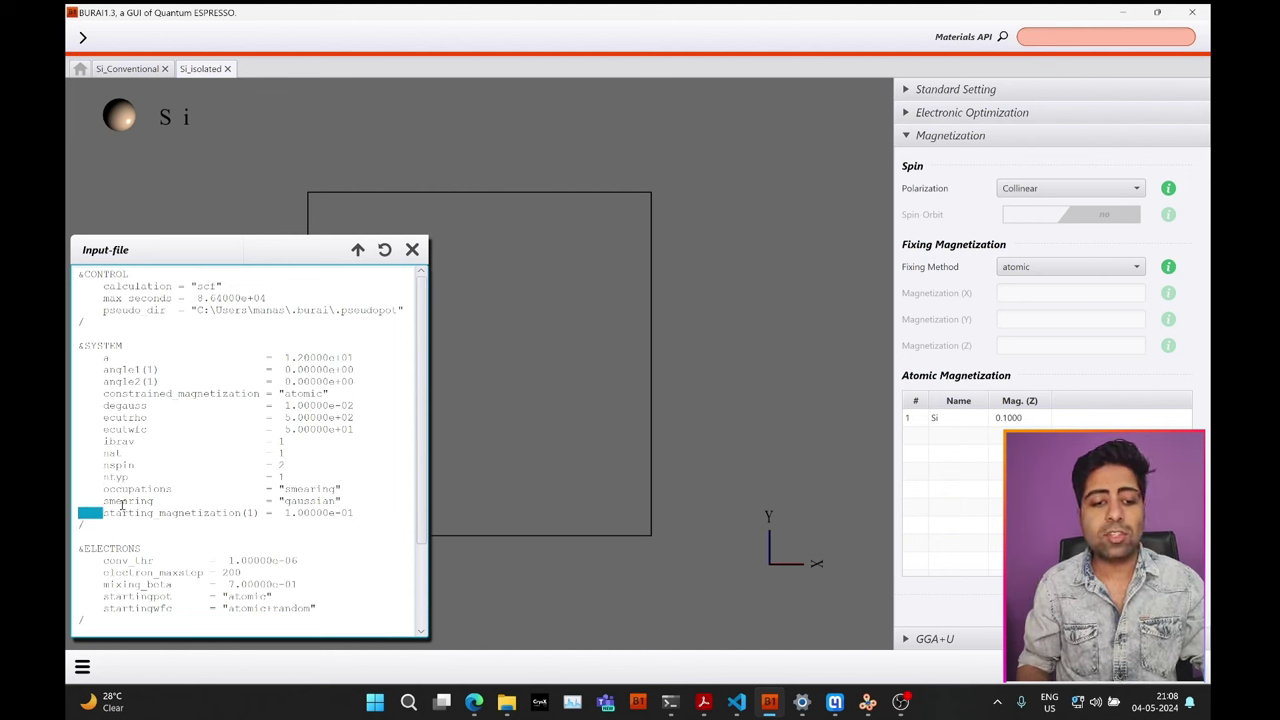
left_click_drag(102, 500, 340, 502)
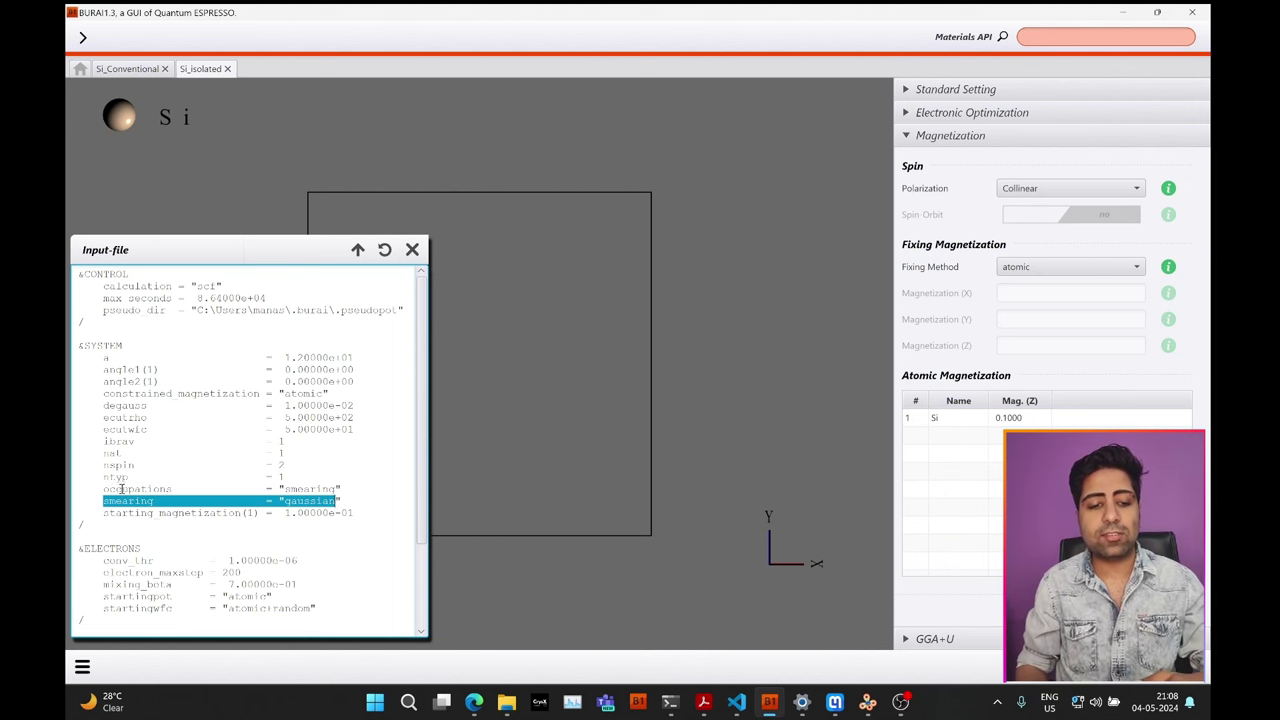
mouse_move(98, 489)
left_mouse_down()
mouse_move(340, 502)
mouse_move(310, 489)
left_mouse_up()
key("shift+Home")
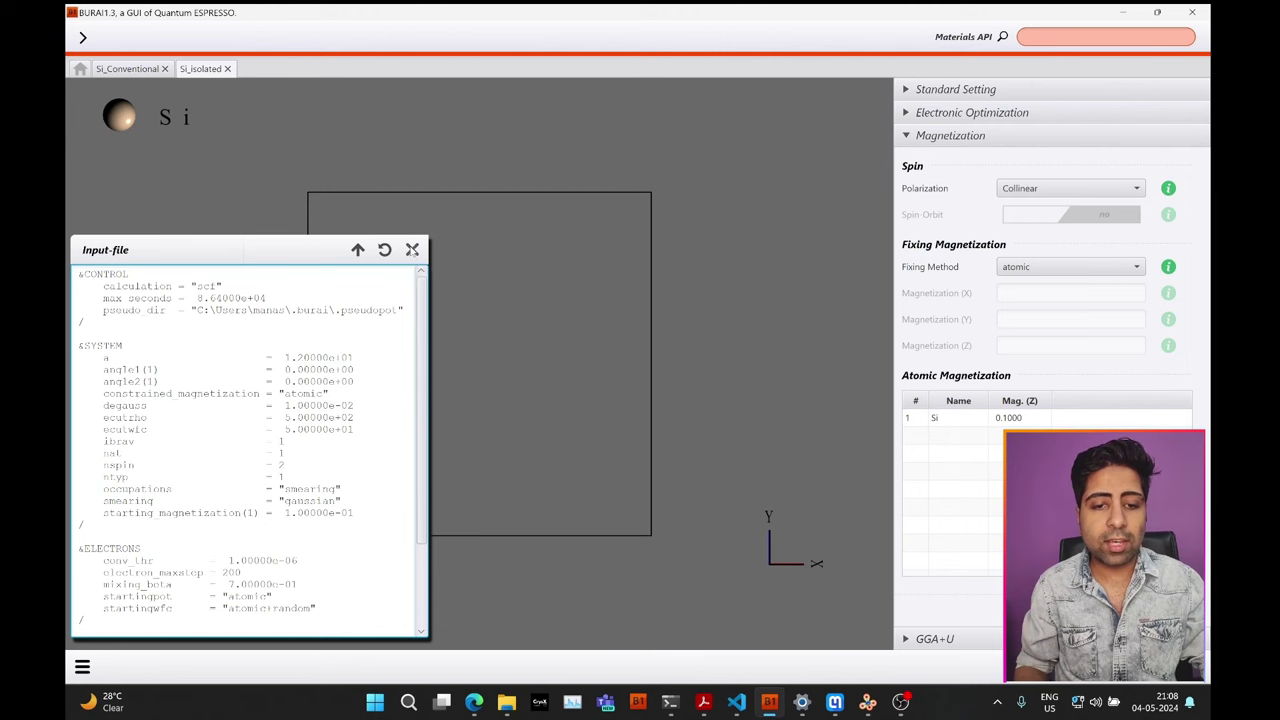
- Save Si_isolated and launch its spin-polarized SCF job from the Run dialog
left_click(412, 250)
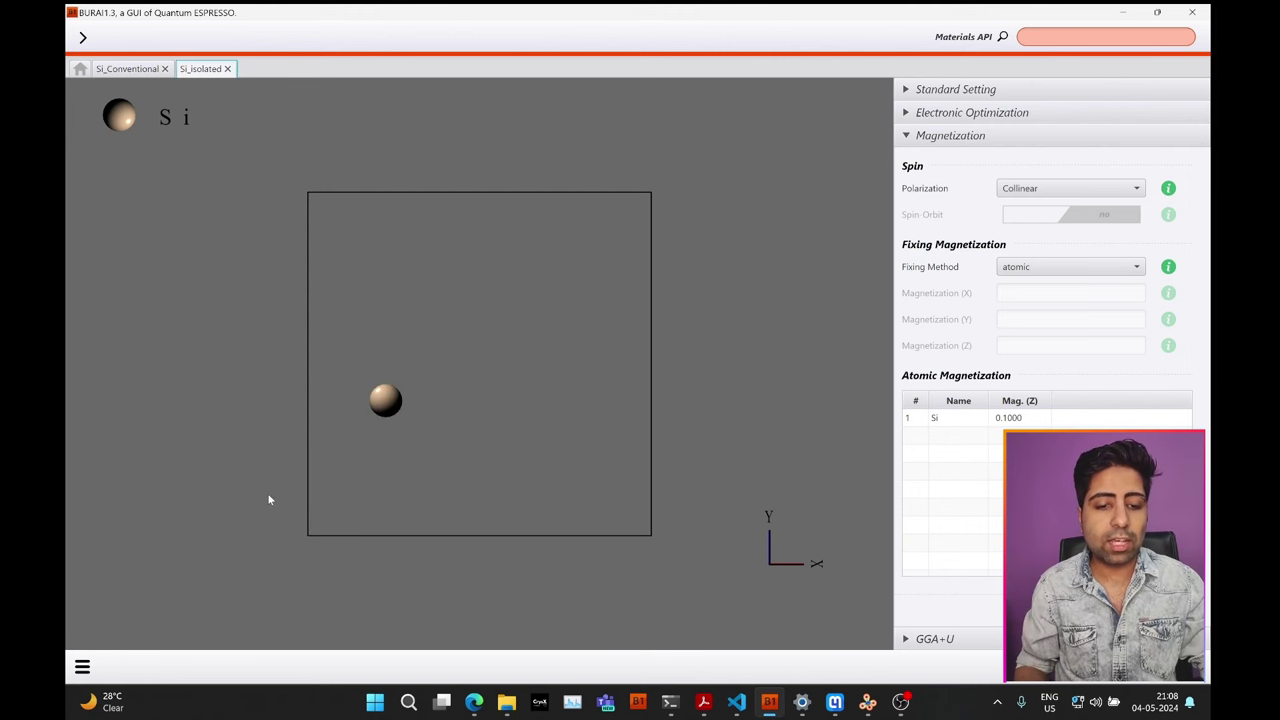
key("ctrl+s")
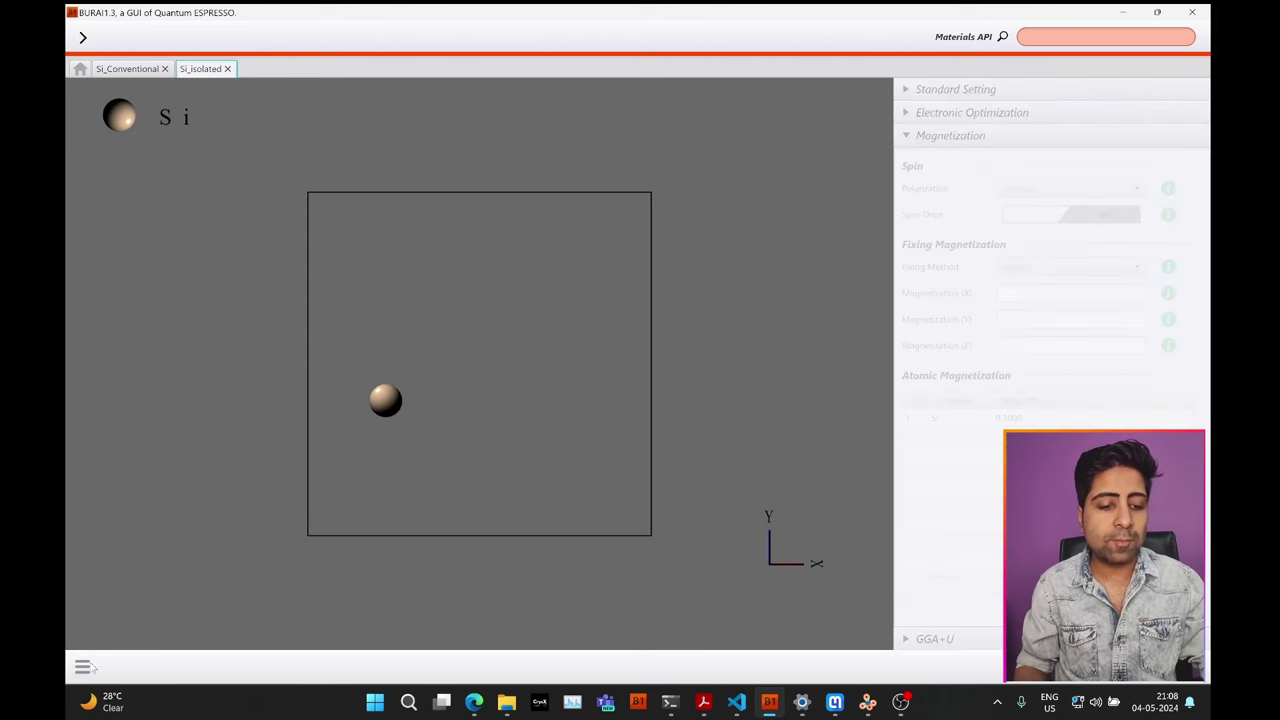
left_click(86, 667)
left_click(138, 362)
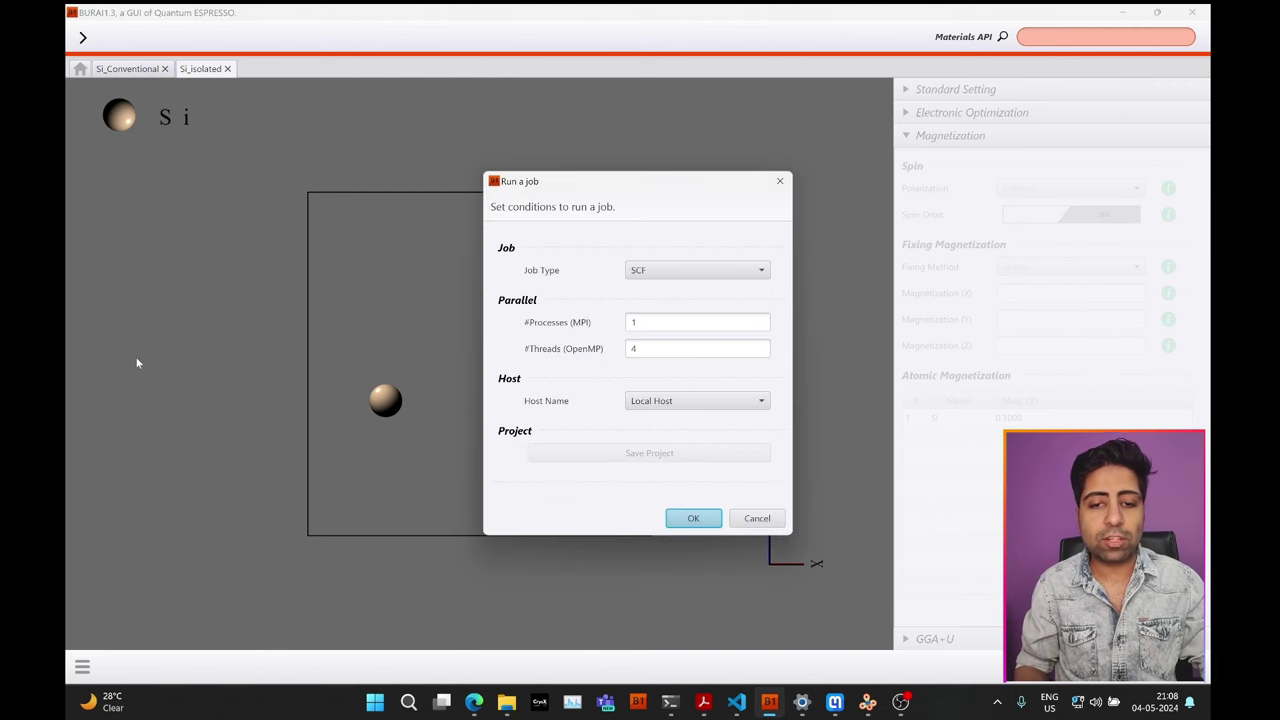
left_click(678, 514)
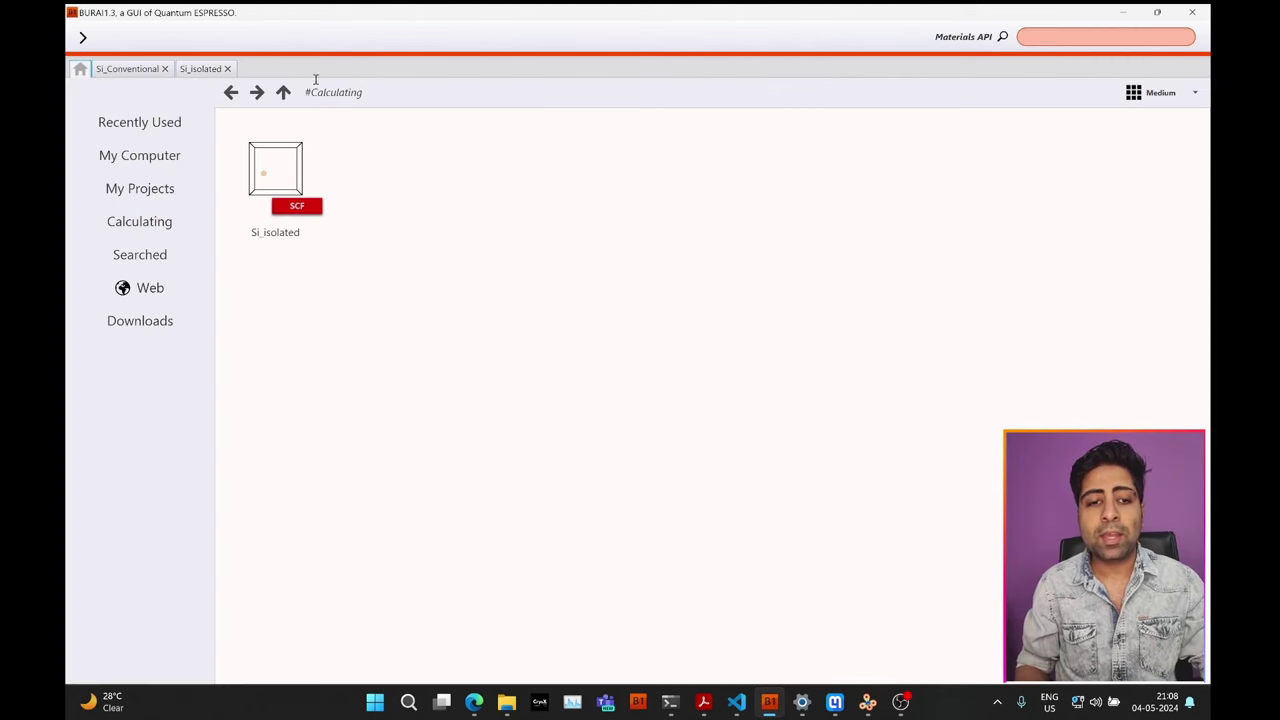
- Open the SCF log of the Si_Conventional project from its results
left_click(130, 72)
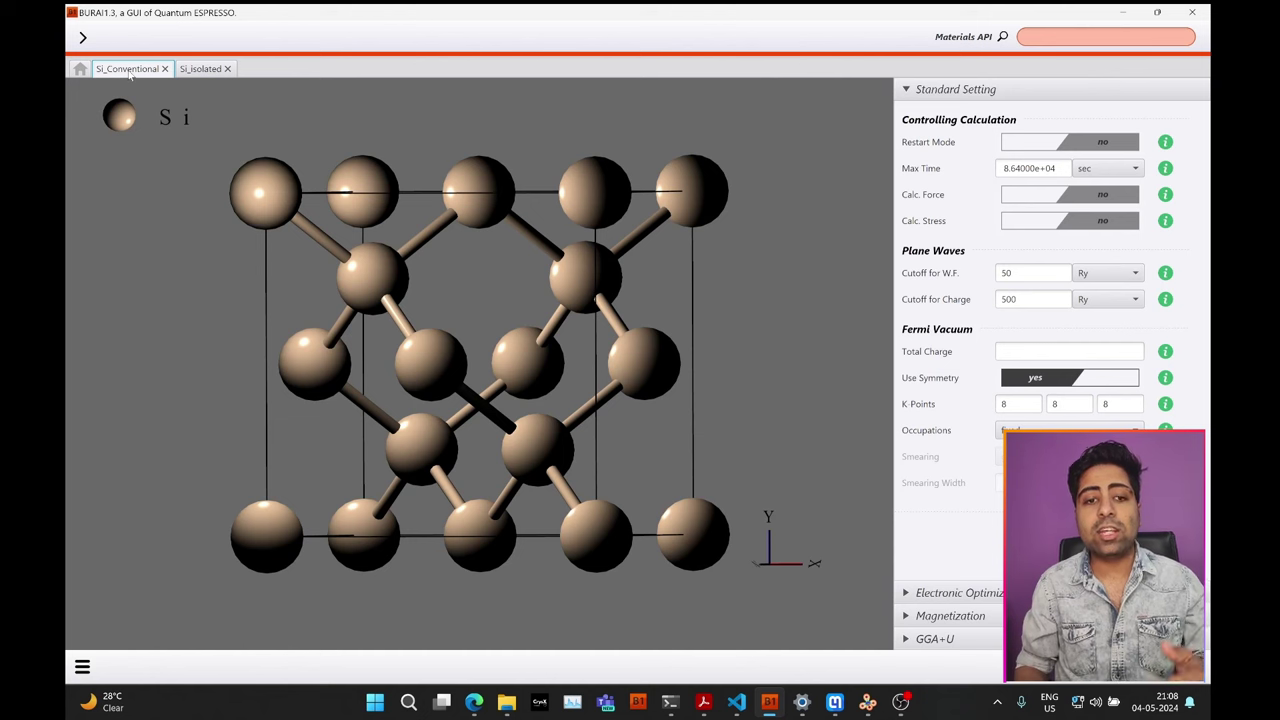
left_click(82, 665)
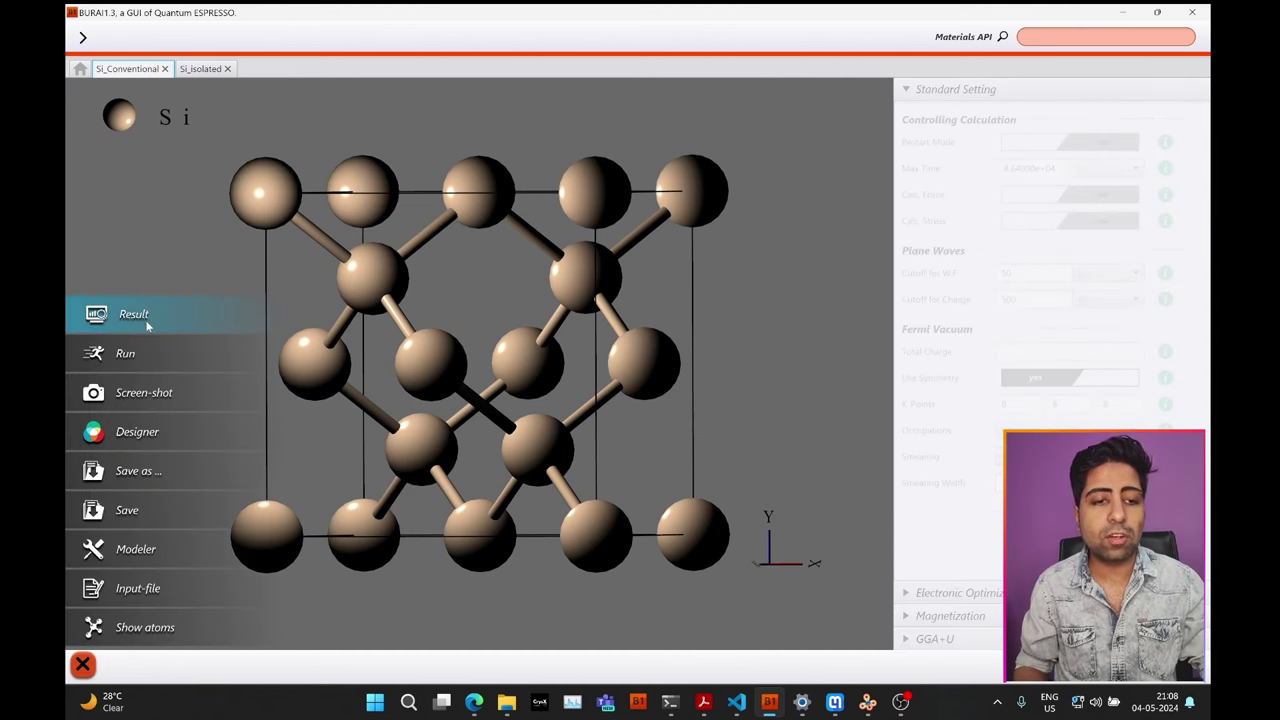
left_click(125, 322)
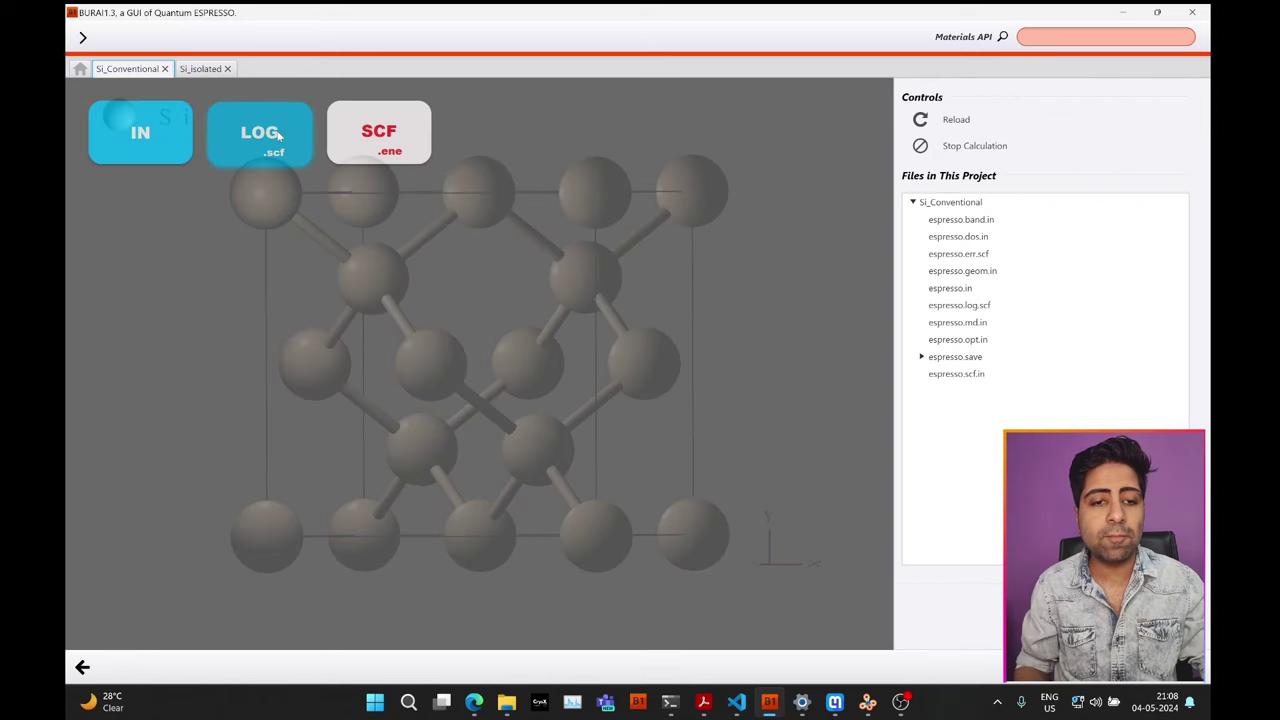
left_click(280, 139)
- Search the log for '!' and select the final total energy -373.81453529 Ry
left_click(959, 200)
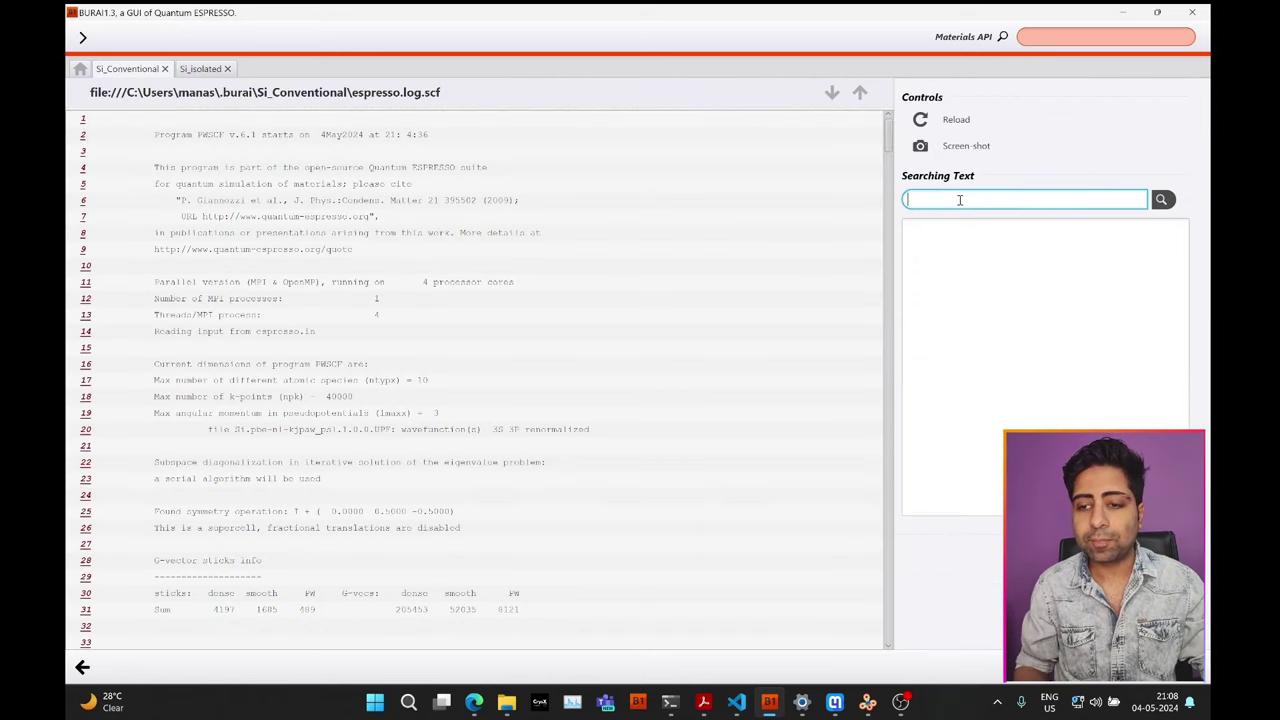
key("Return")
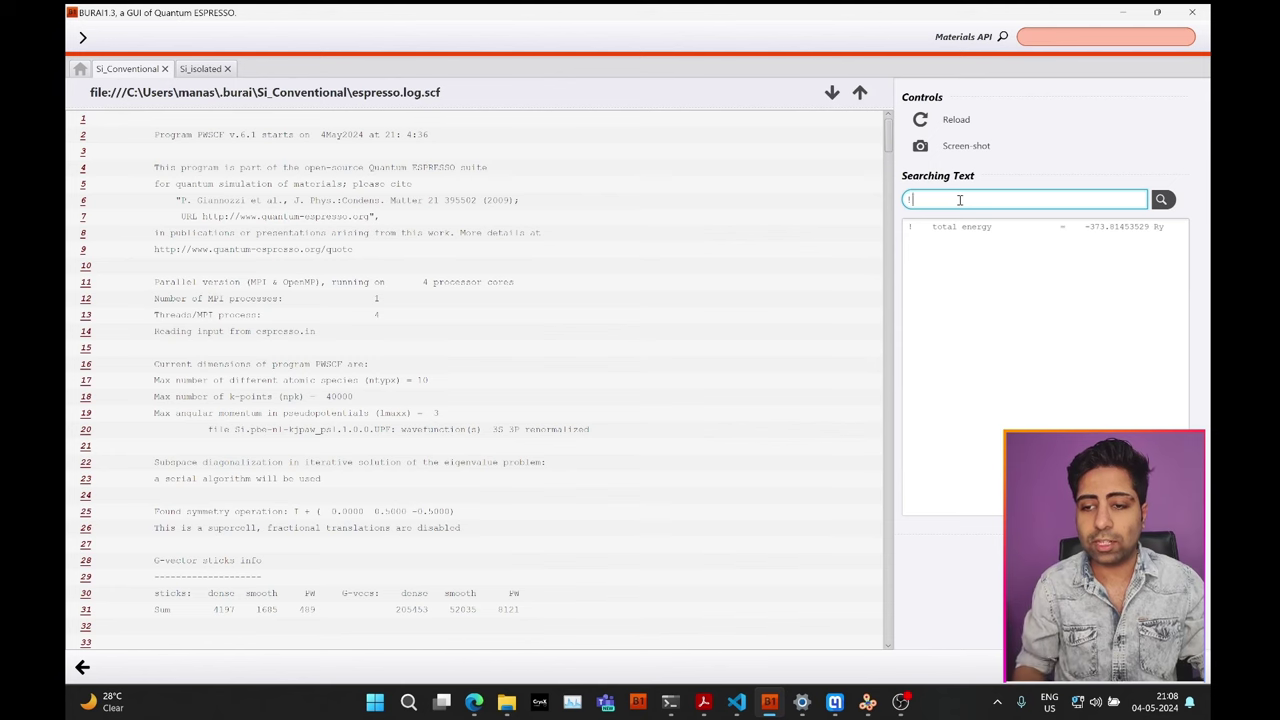
left_click_drag(887, 142, 884, 670)
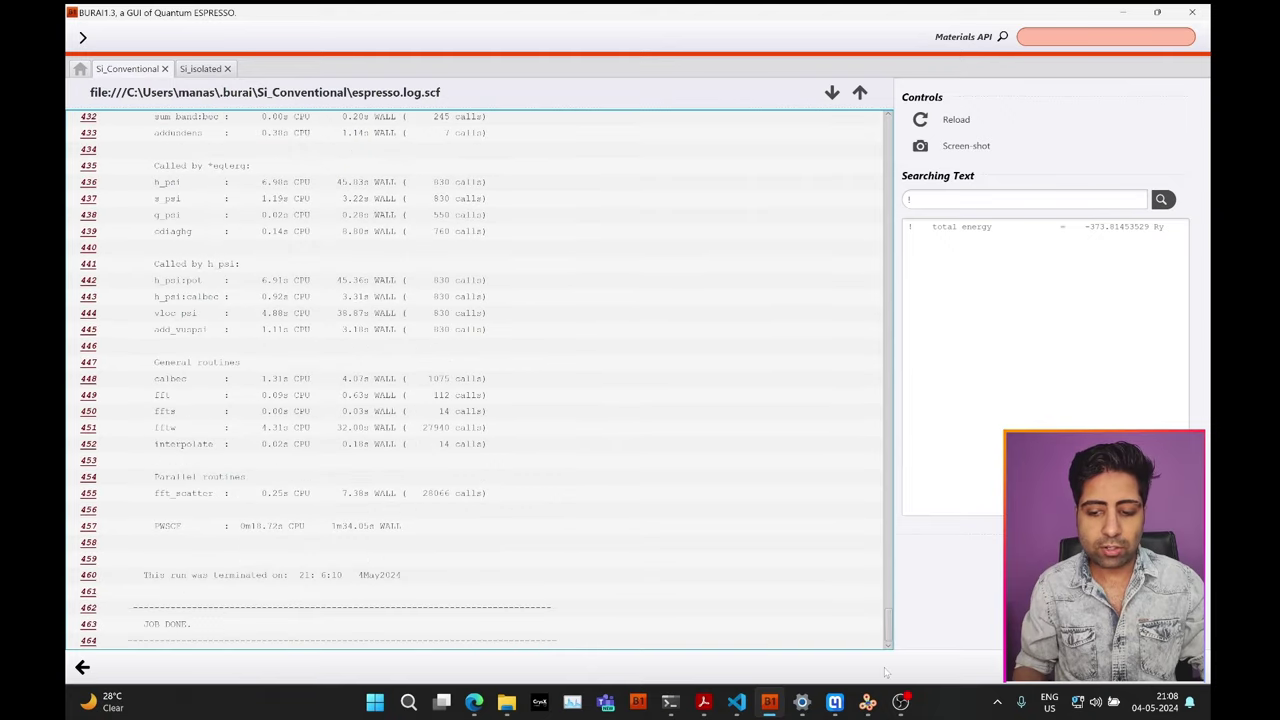
left_click_drag(888, 622, 887, 555)
scroll(476, 569, "down", 6)
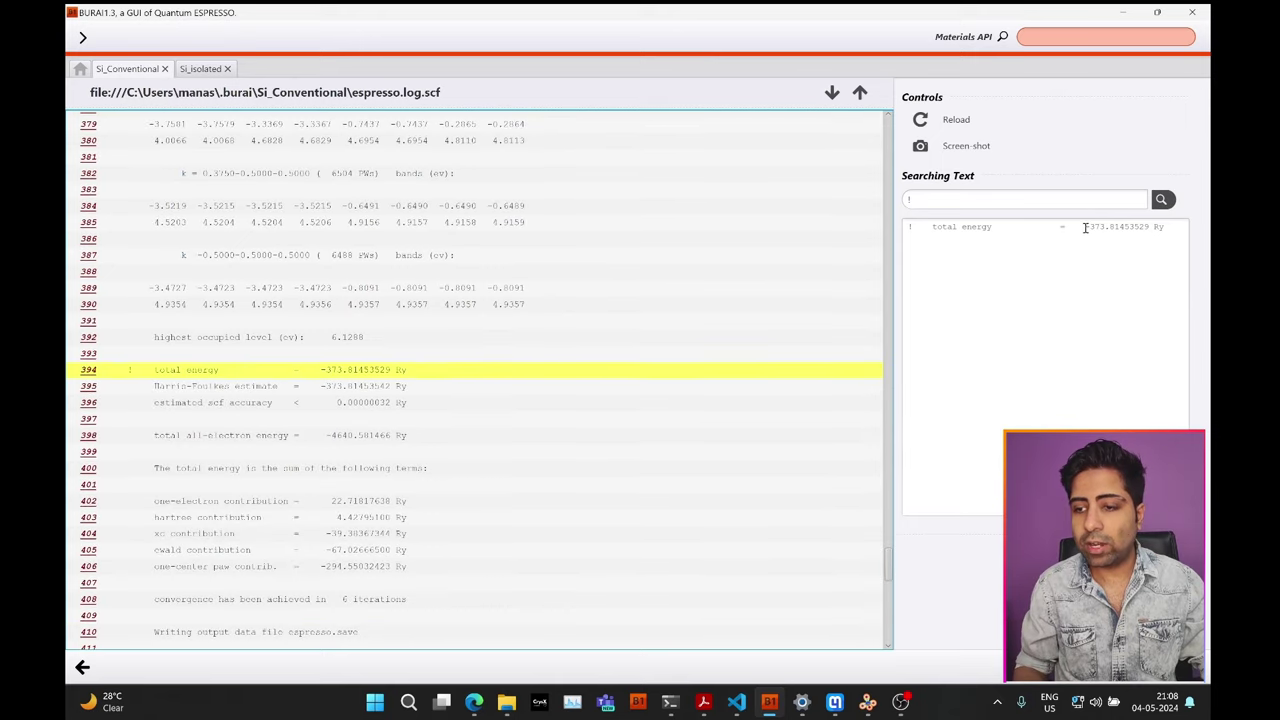
left_click_drag(1085, 227, 1149, 227)
key("ctrl+c")
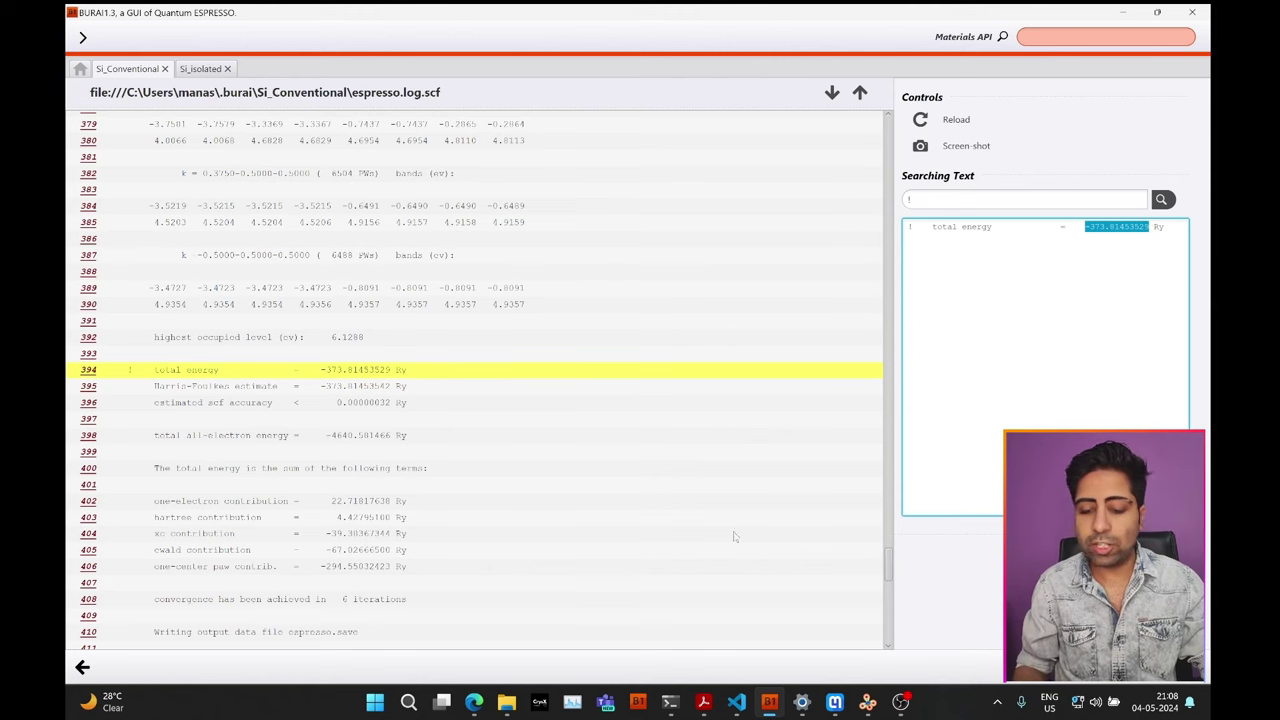
left_click(474, 701)
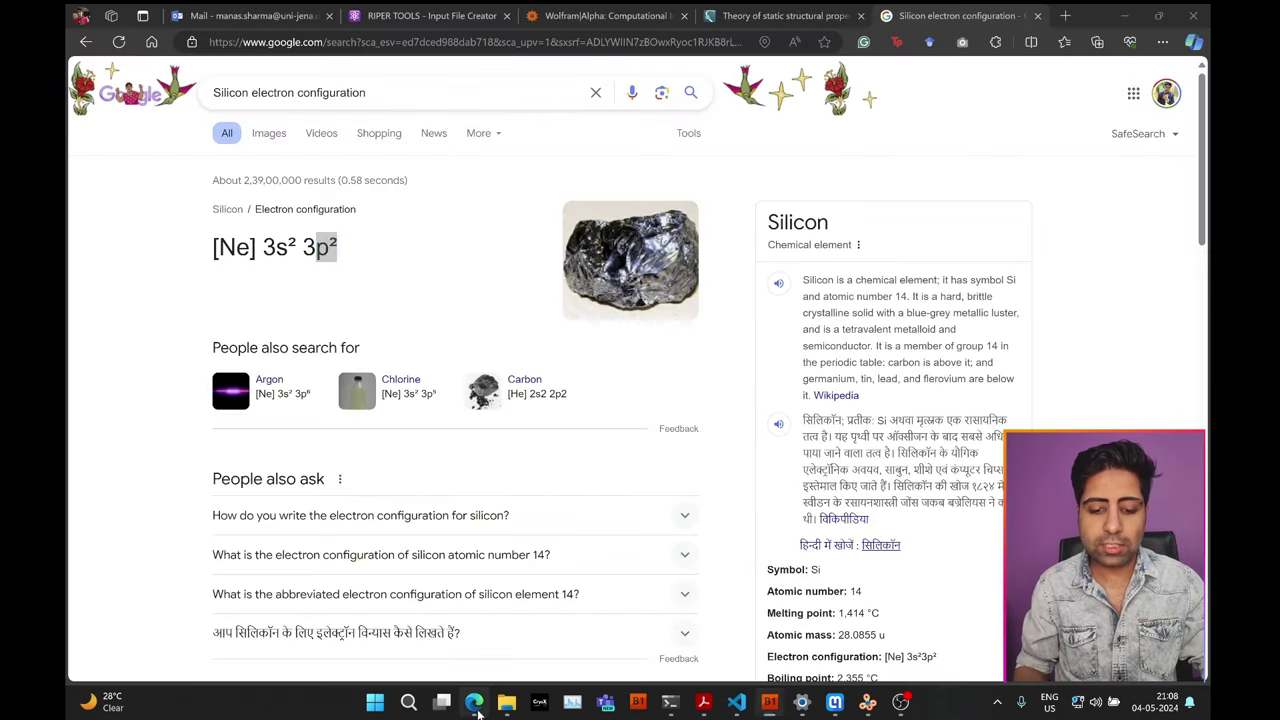
- Paste the bulk total energy into Wolfram Alpha, referring to the cohesive-energy formula
left_click(549, 8)
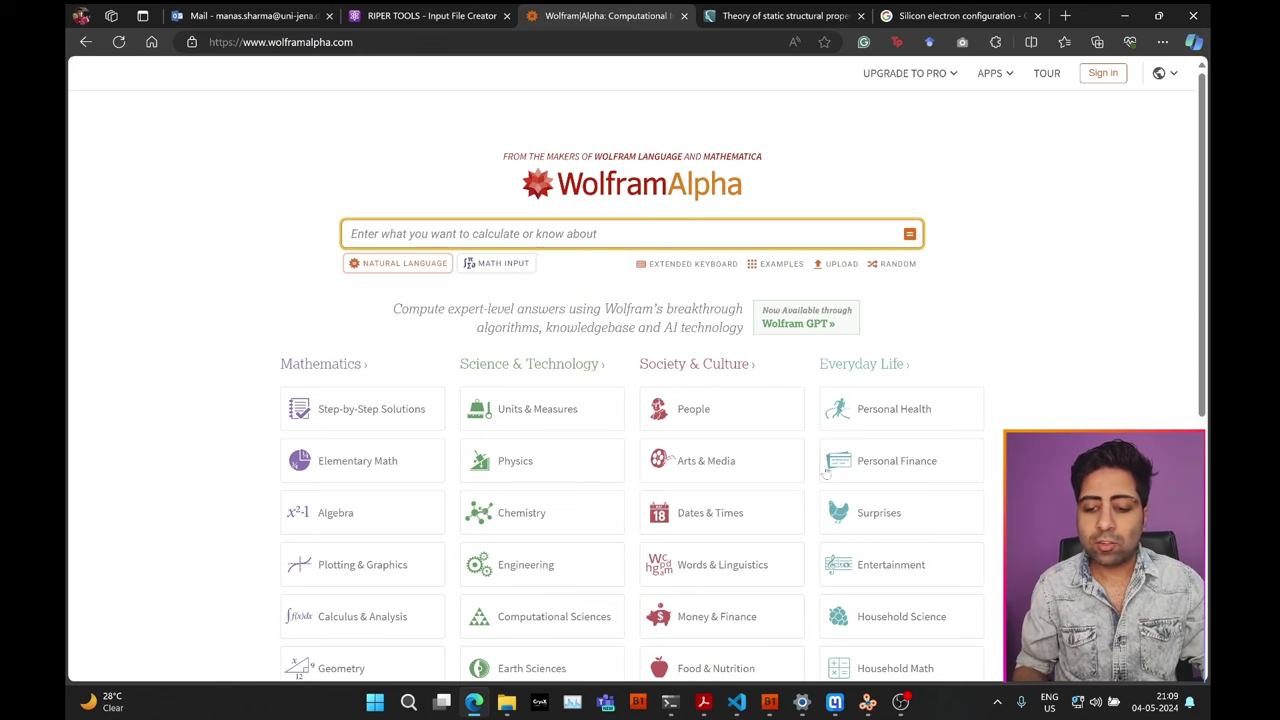
left_click(835, 703)
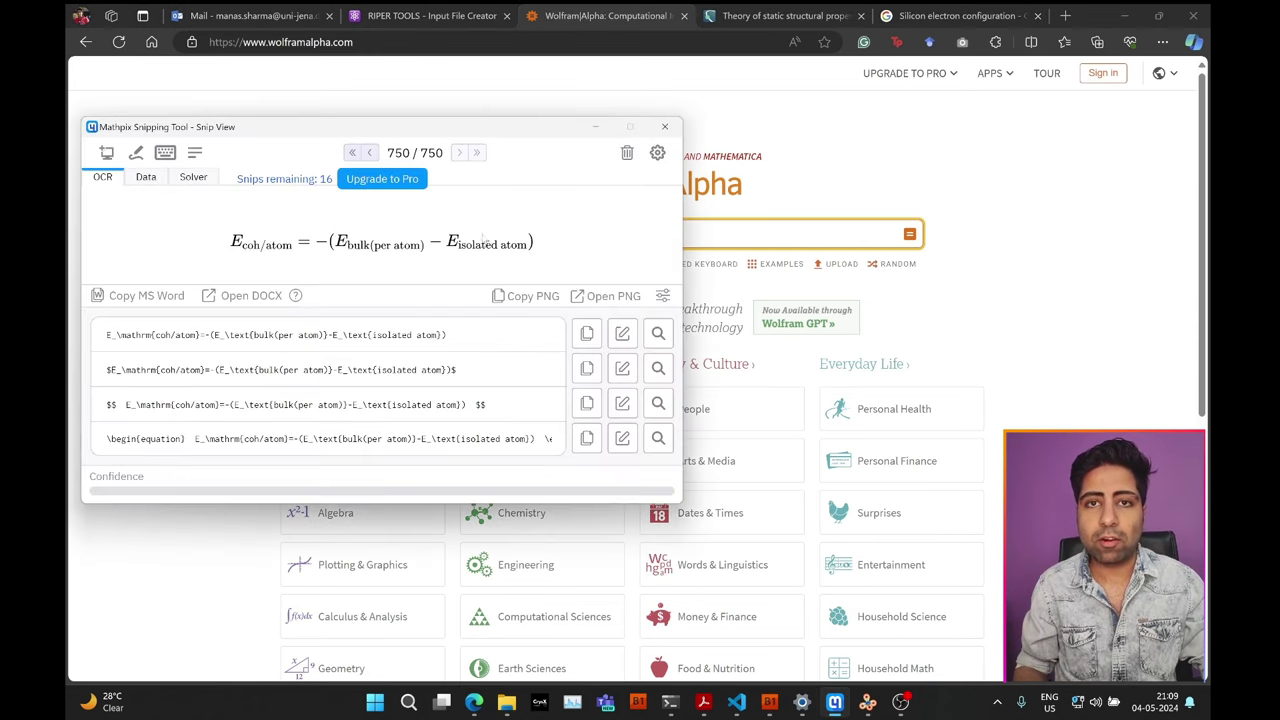
left_click(740, 233)
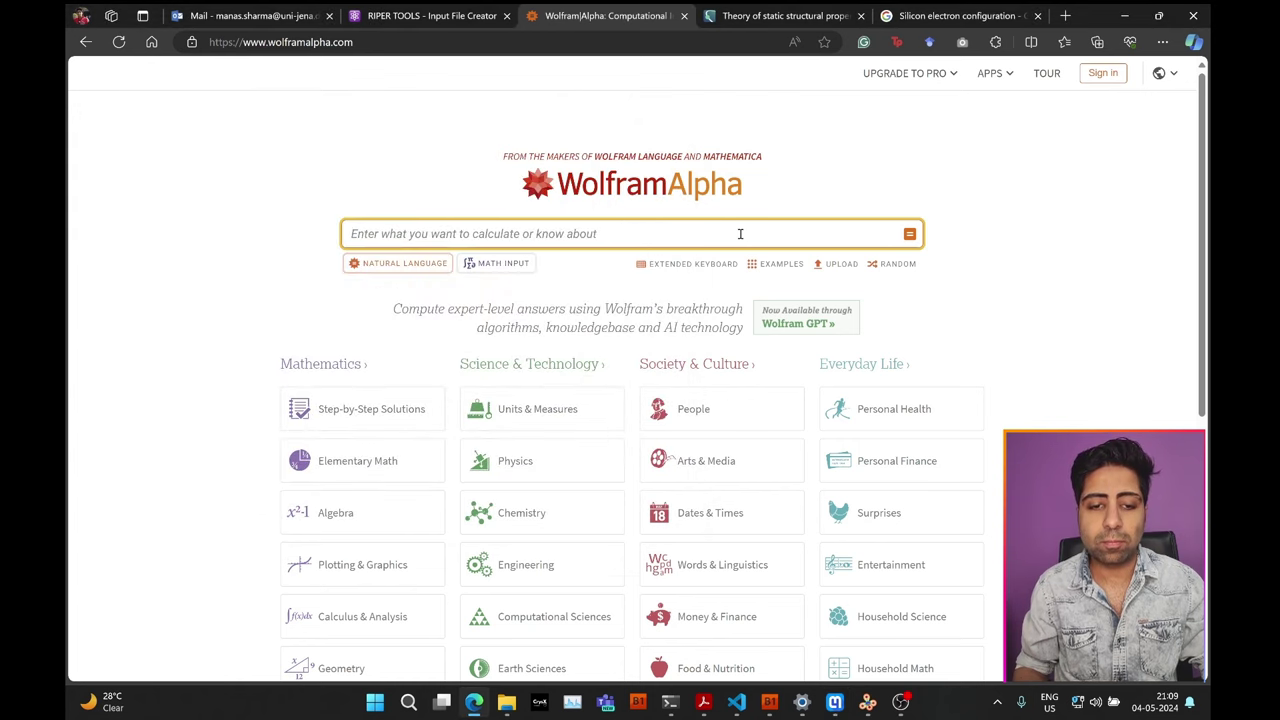
key("ctrl+v")
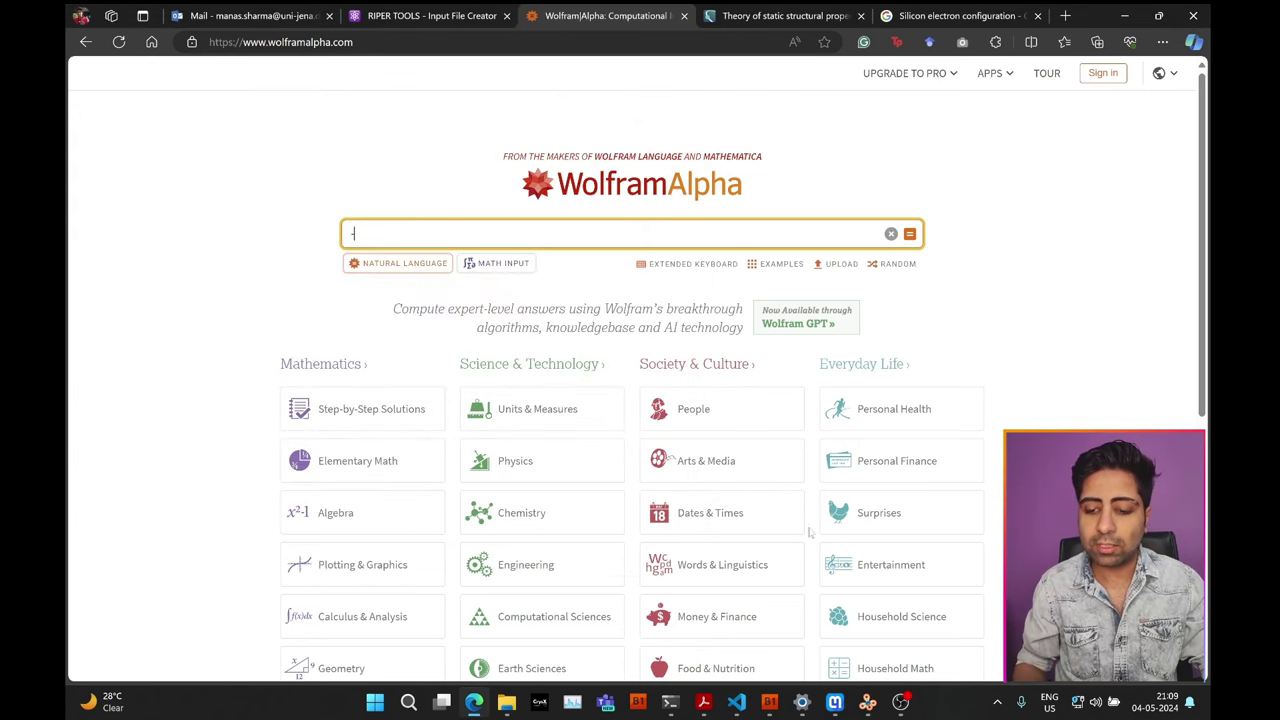
left_click(835, 702)
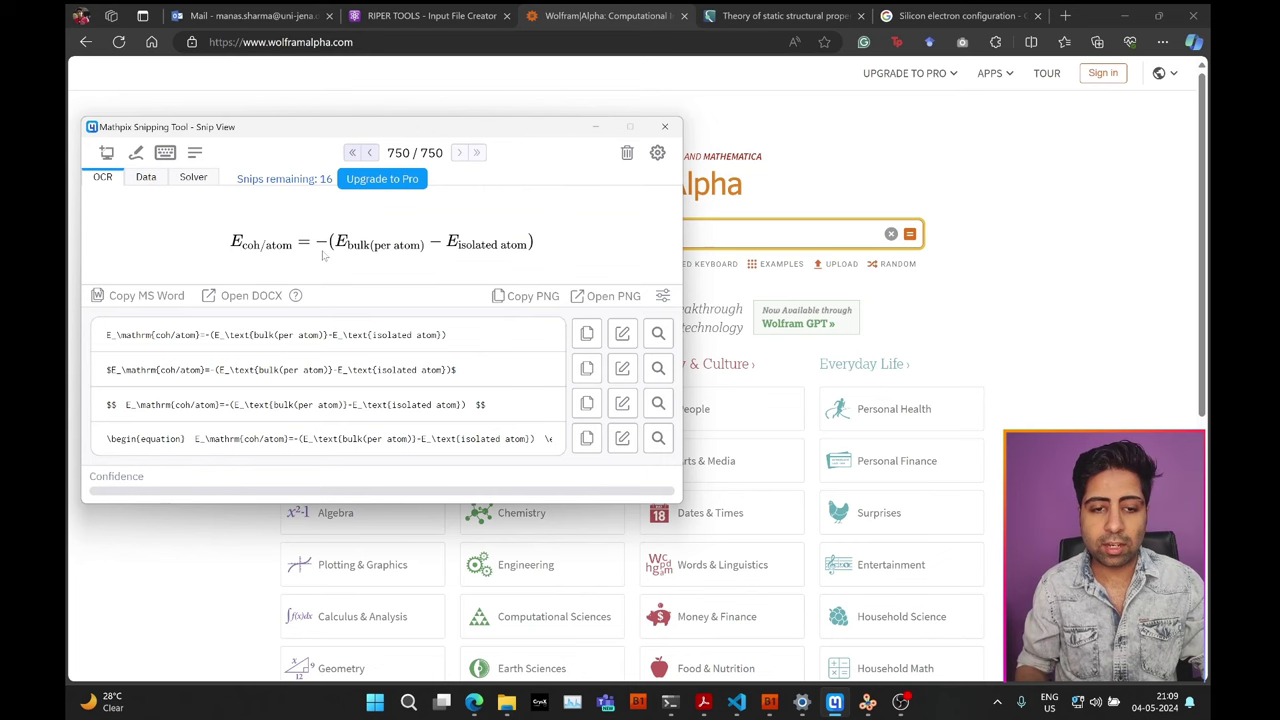
left_click(843, 234)
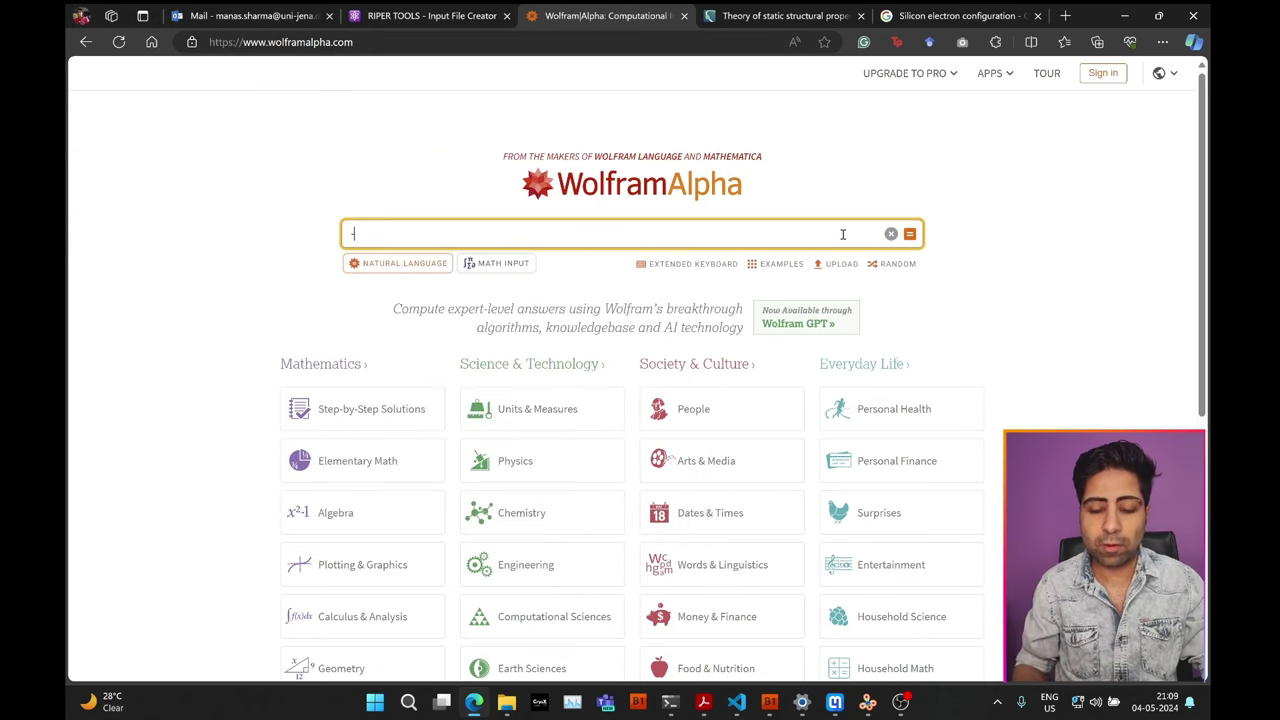
- Build the query -(-373.81453529/8 - ), the bulk energy per atom
type("(")
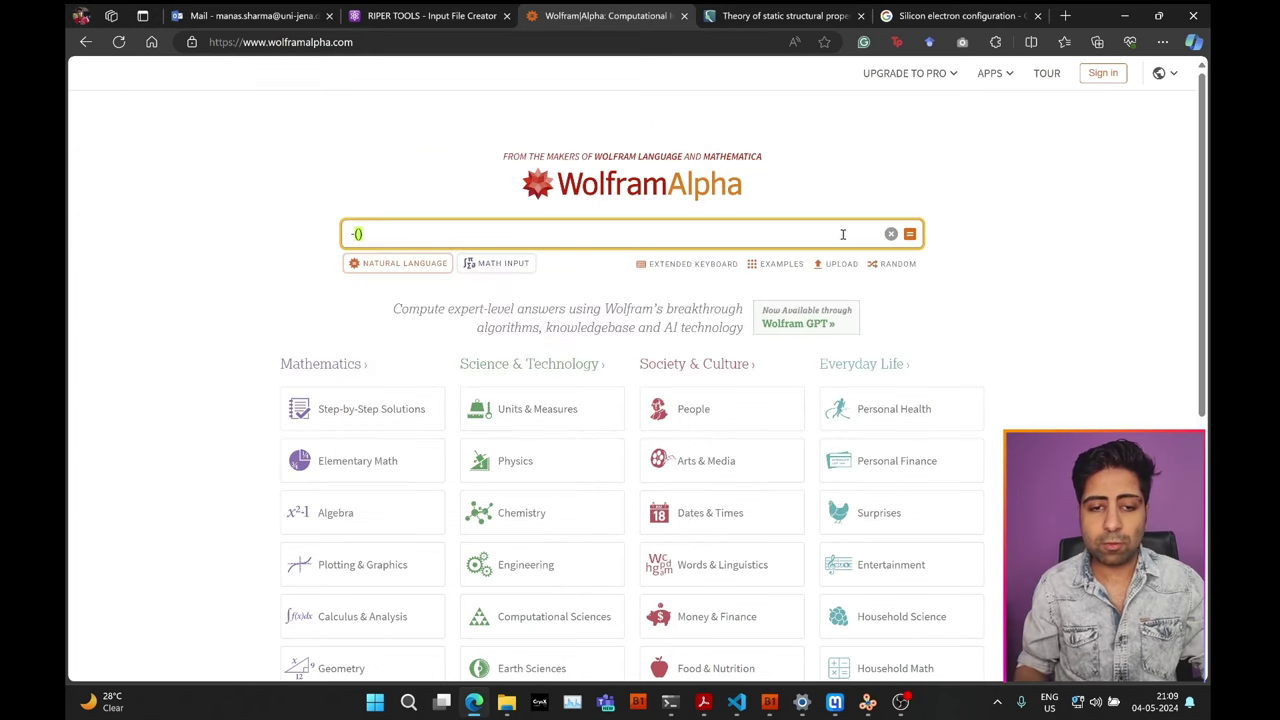
key("ctrl+v")
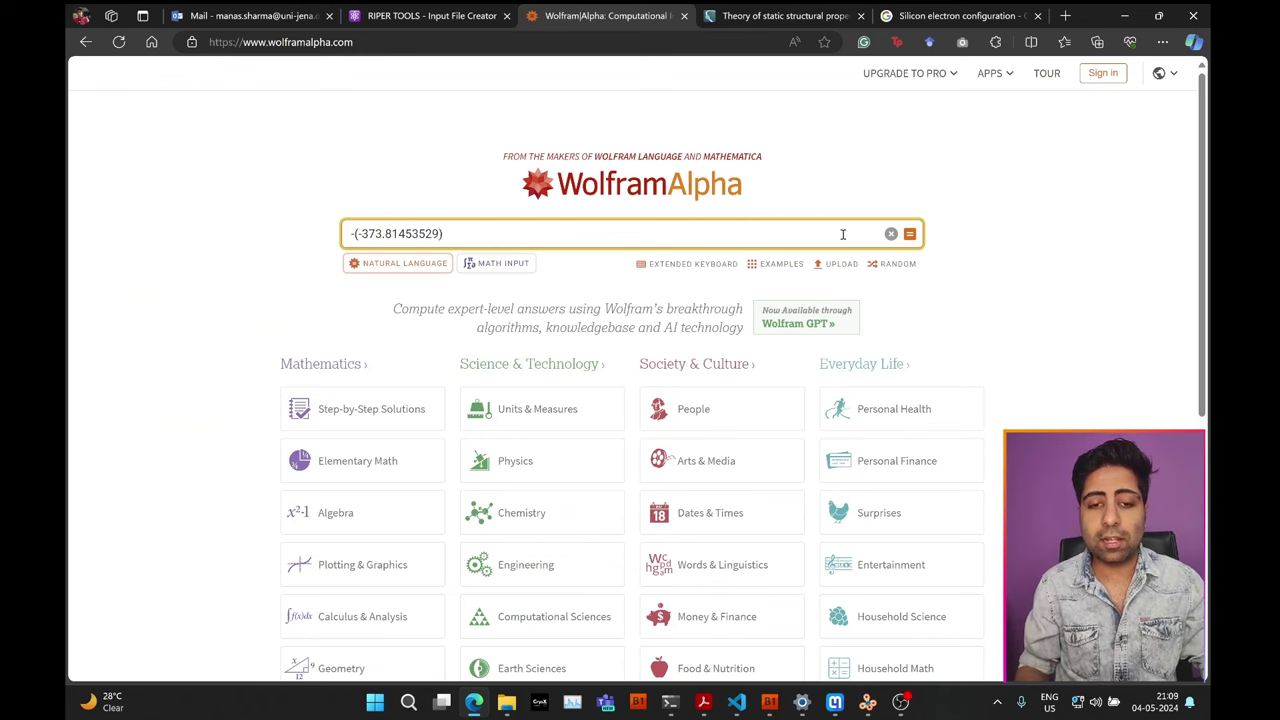
type("/8")
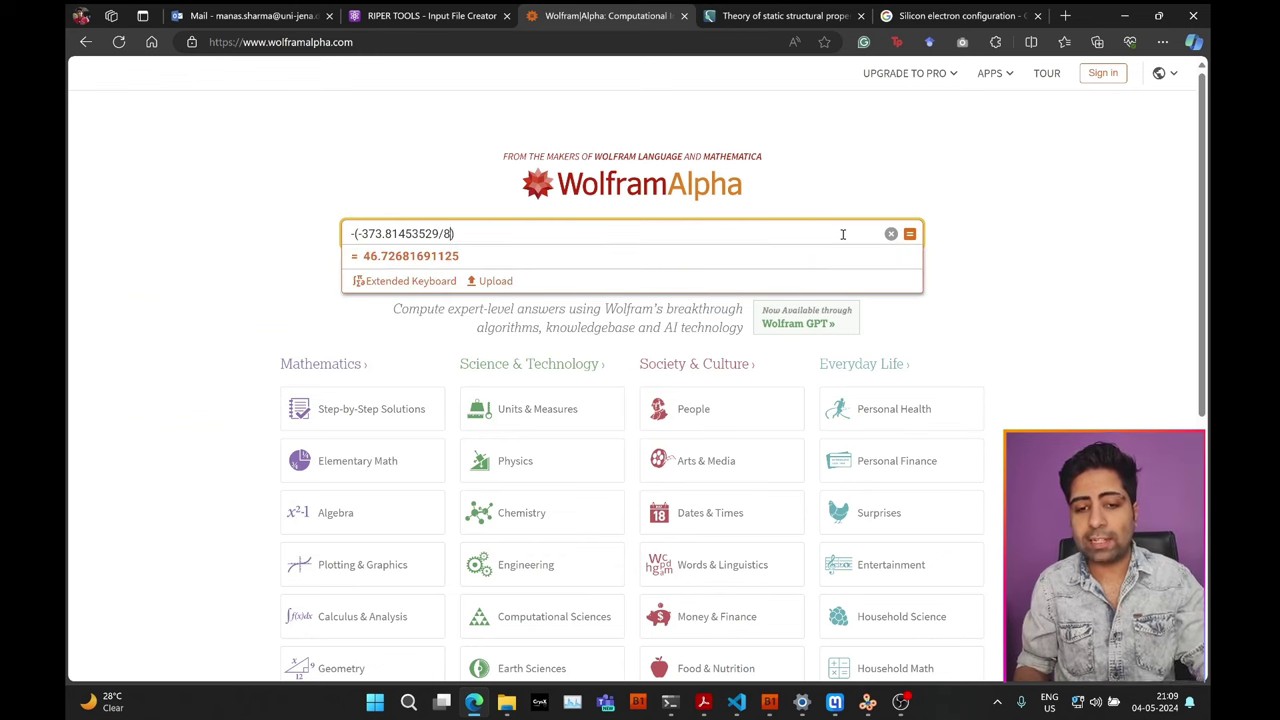
left_click(835, 701)
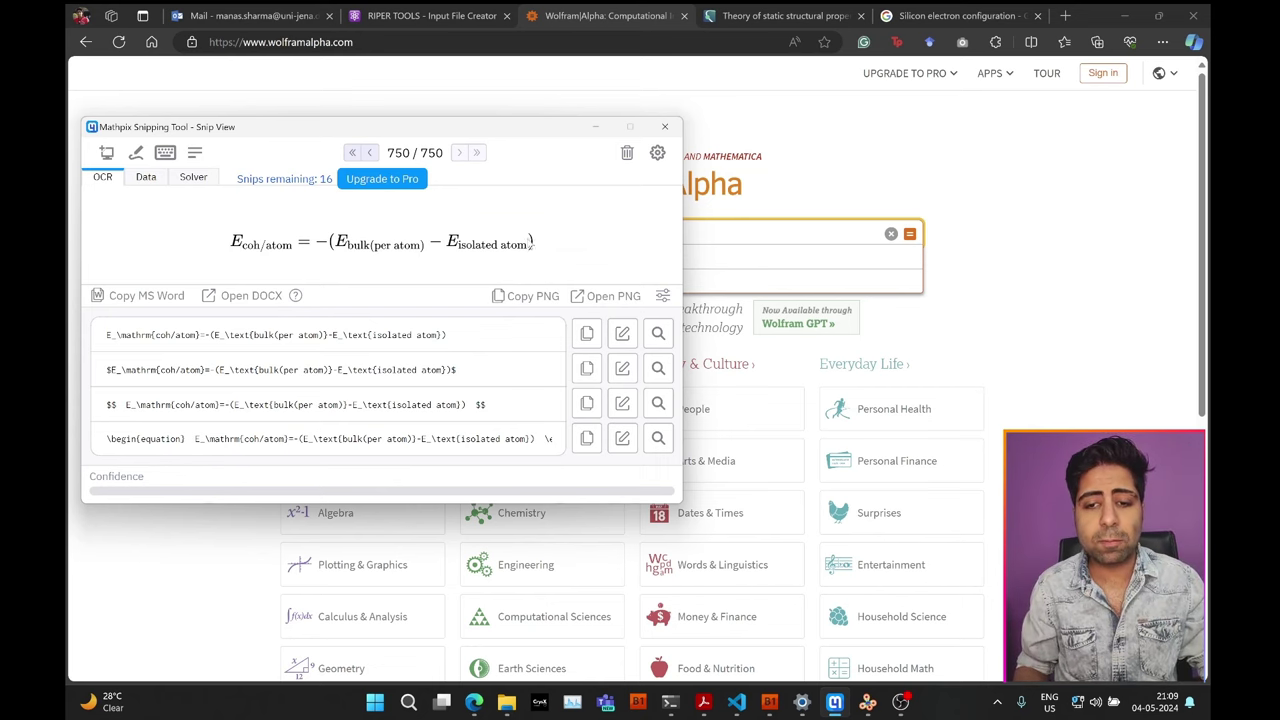
left_click(711, 221)
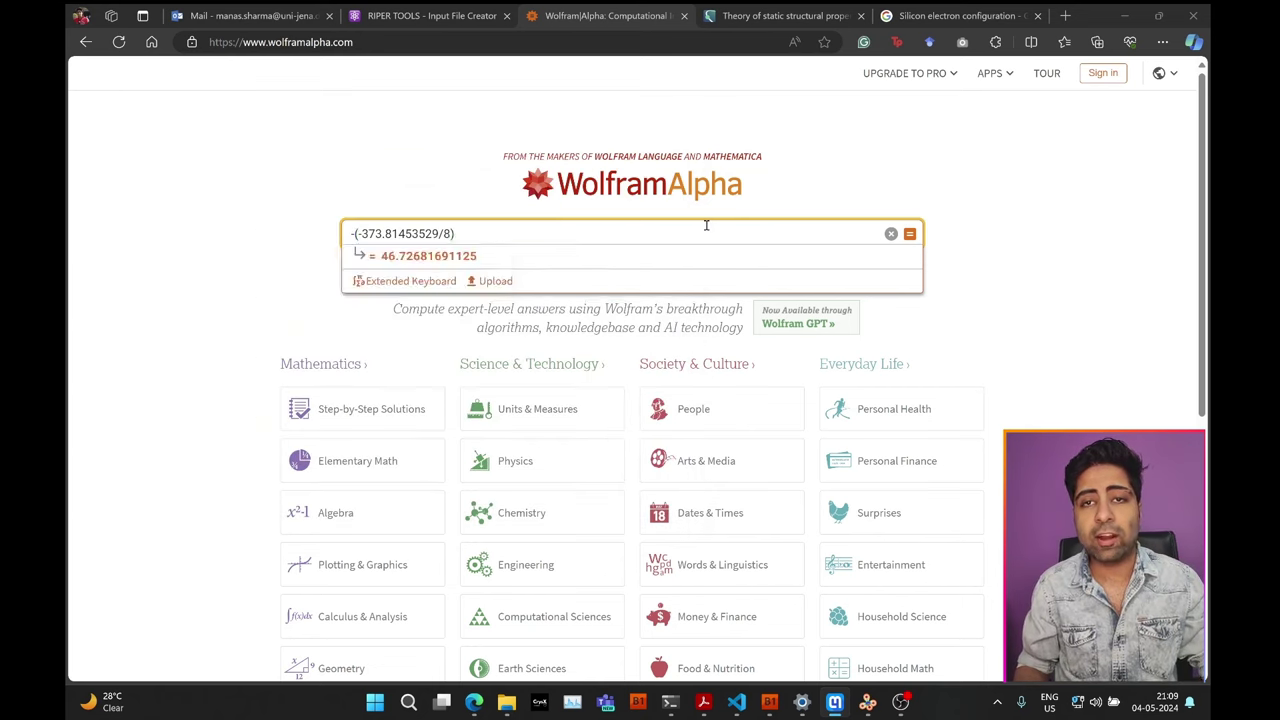
left_click(457, 233)
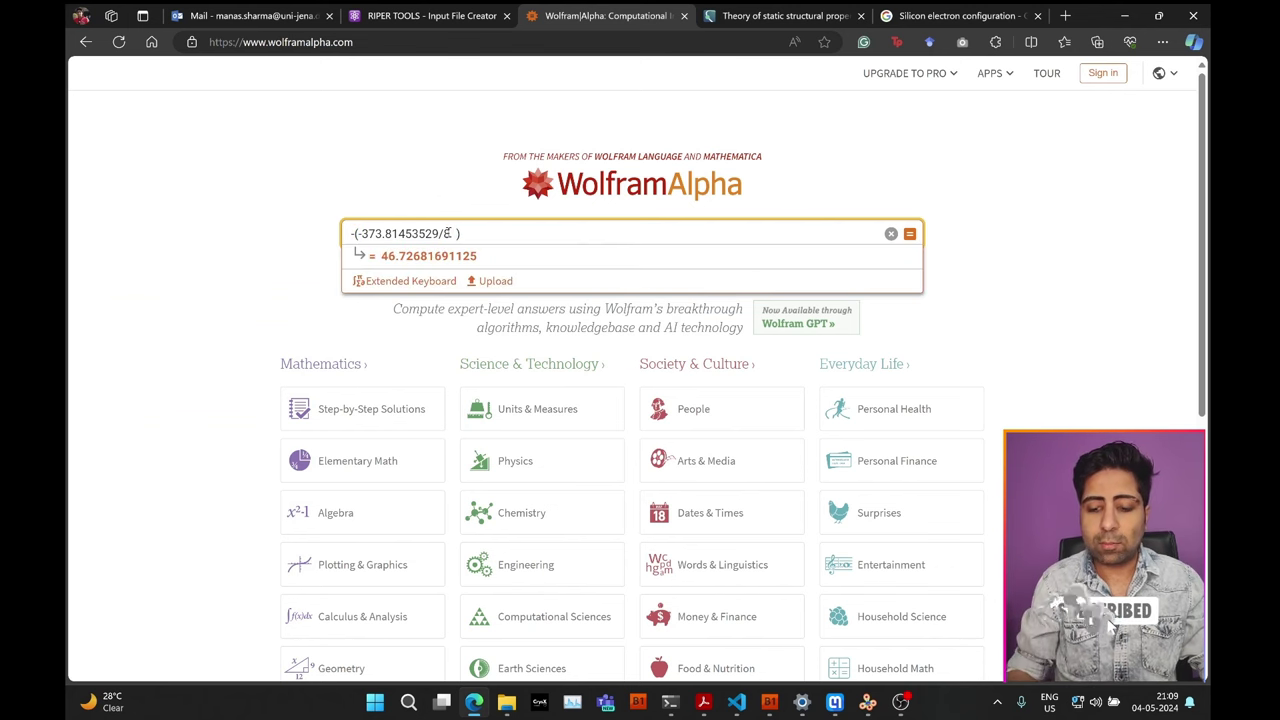
left_click(456, 233)
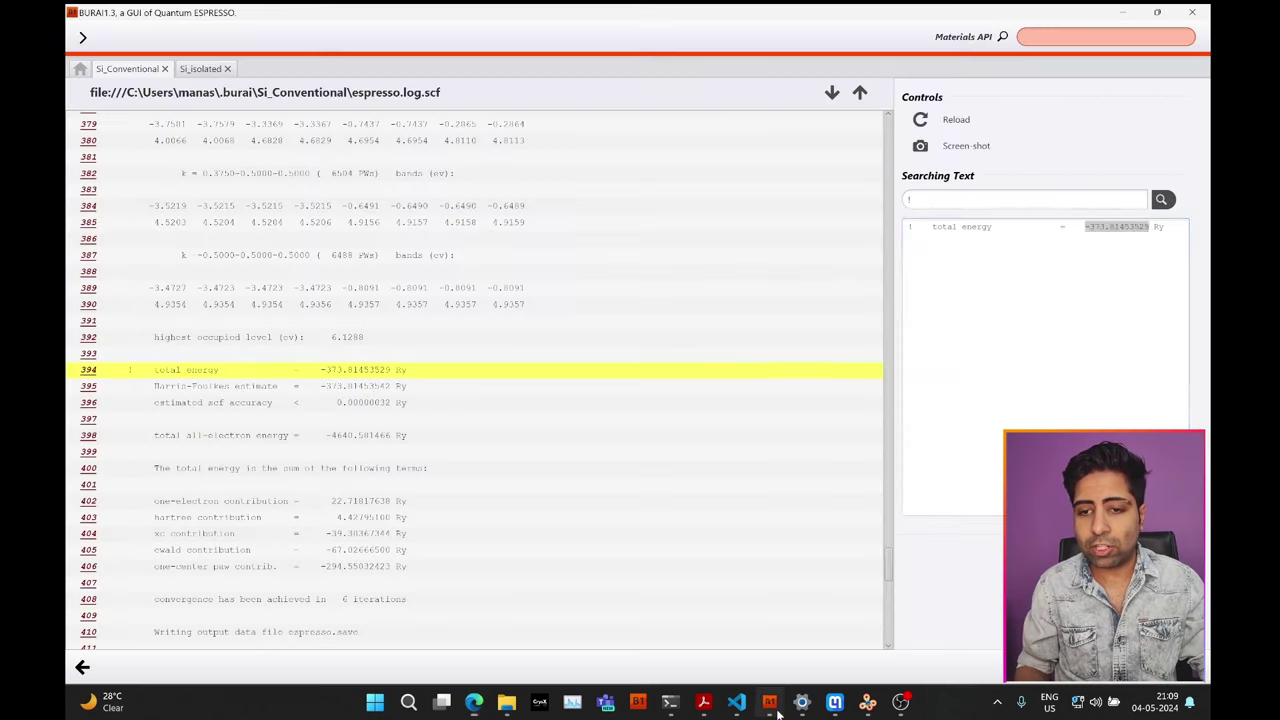
- Check the Si_isolated SCF convergence plot, then open its log
left_click(770, 703)
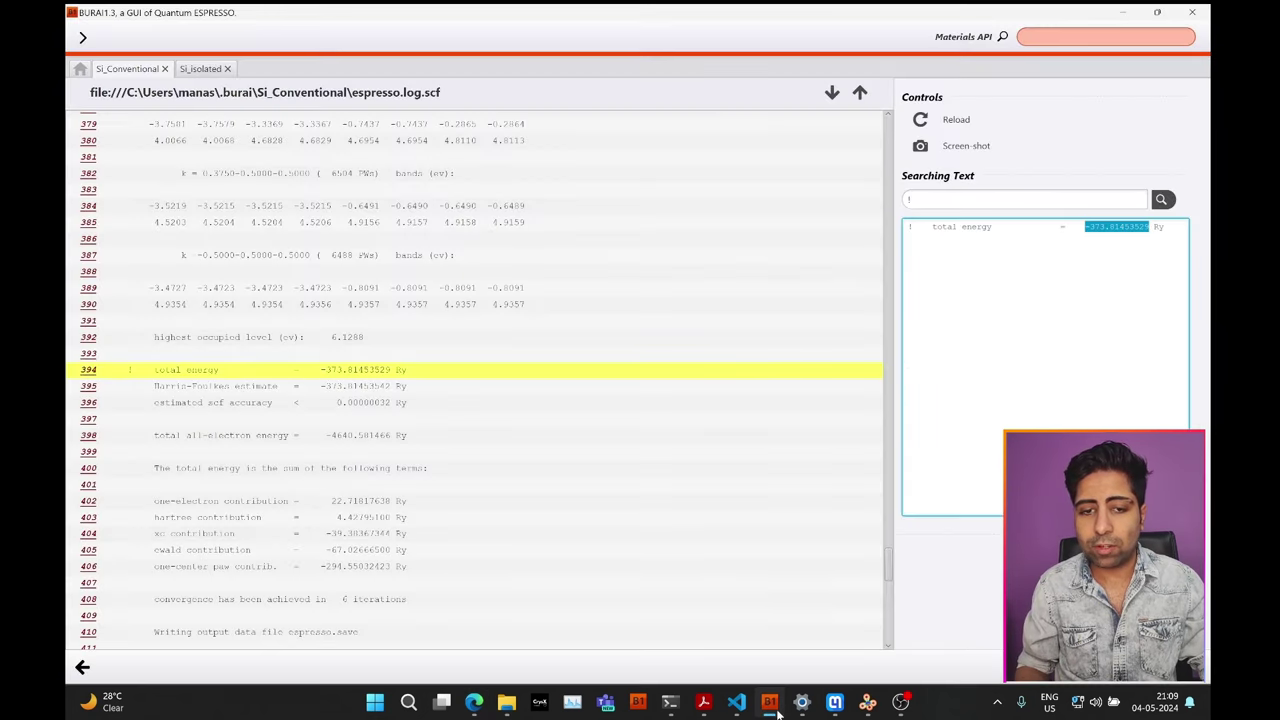
left_click(204, 69)
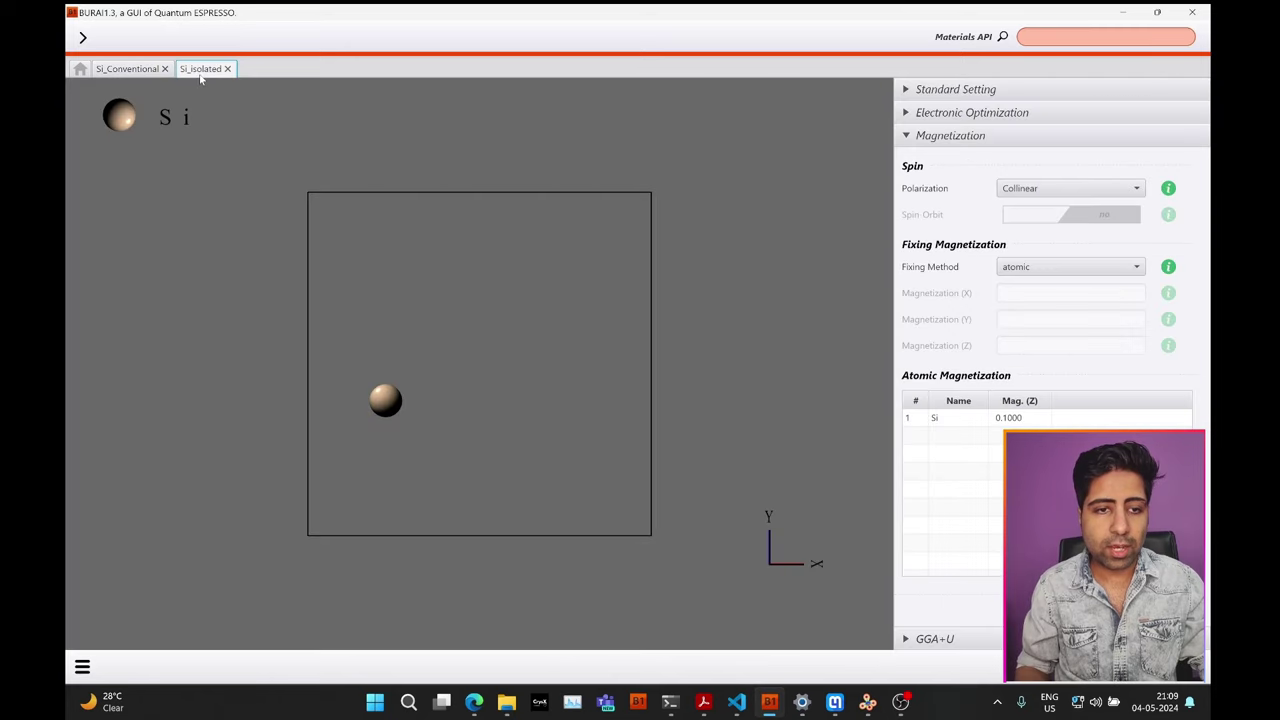
left_click(82, 666)
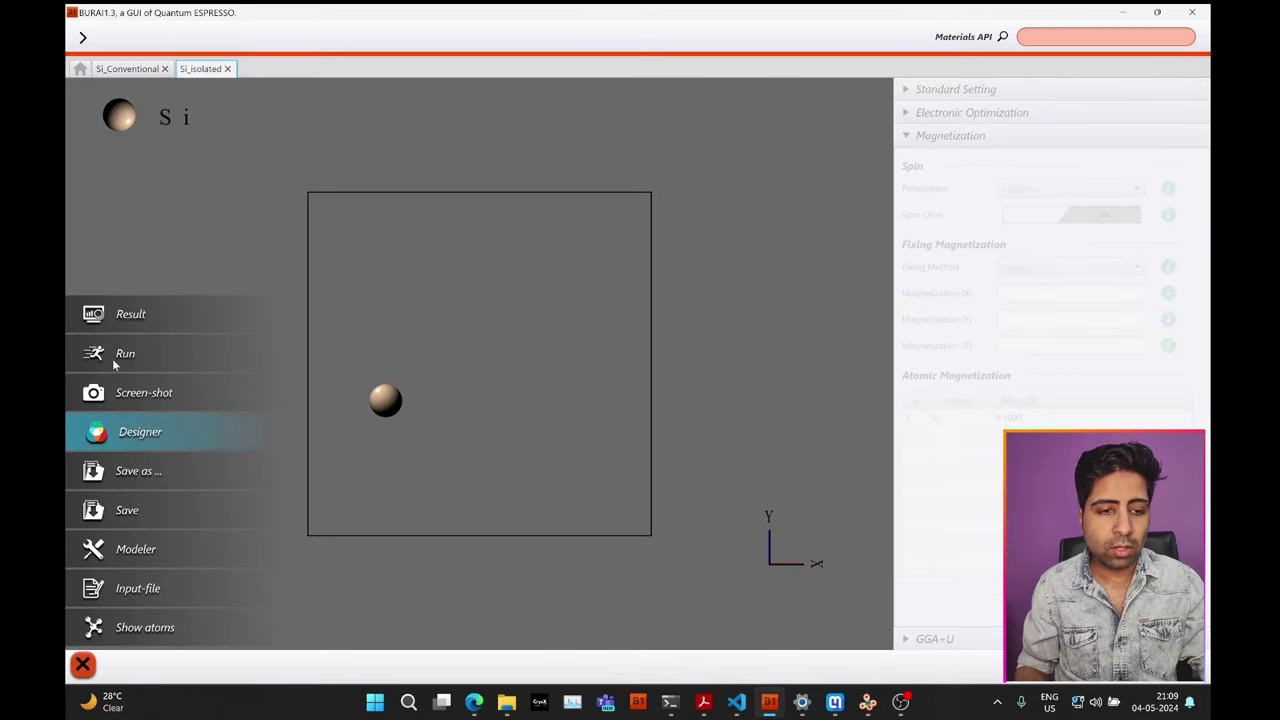
left_click(115, 318)
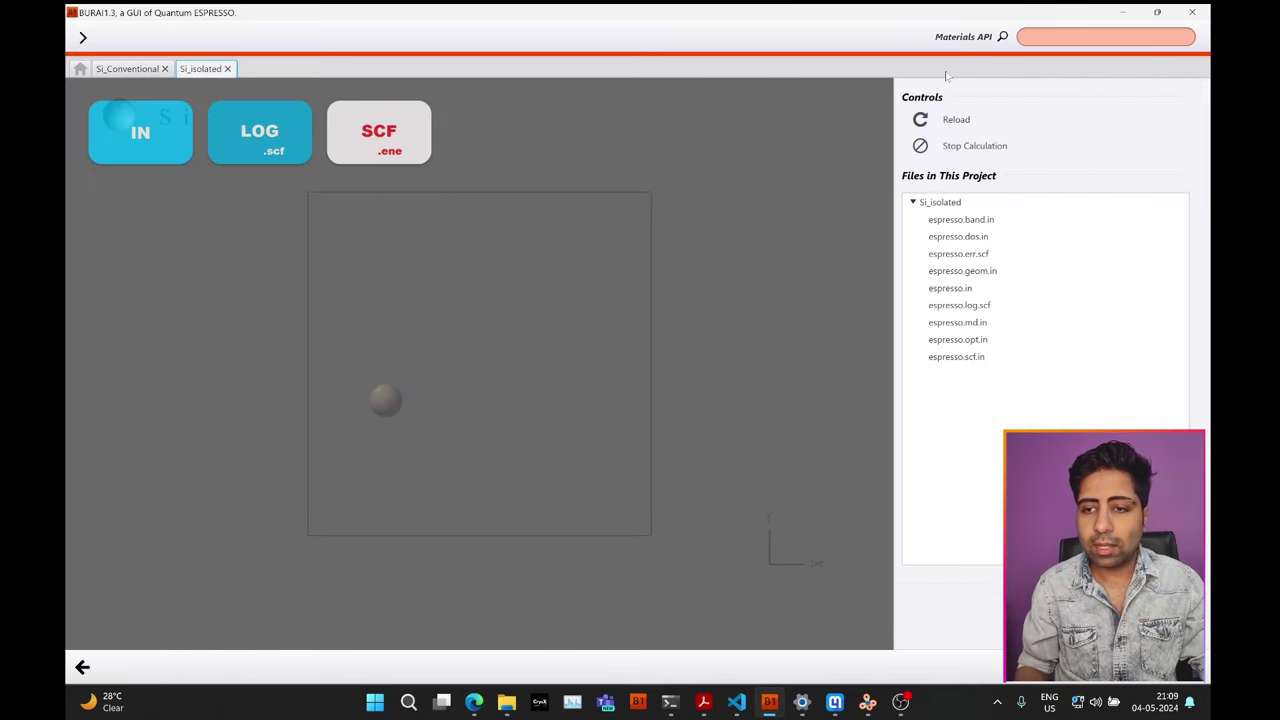
left_click(370, 144)
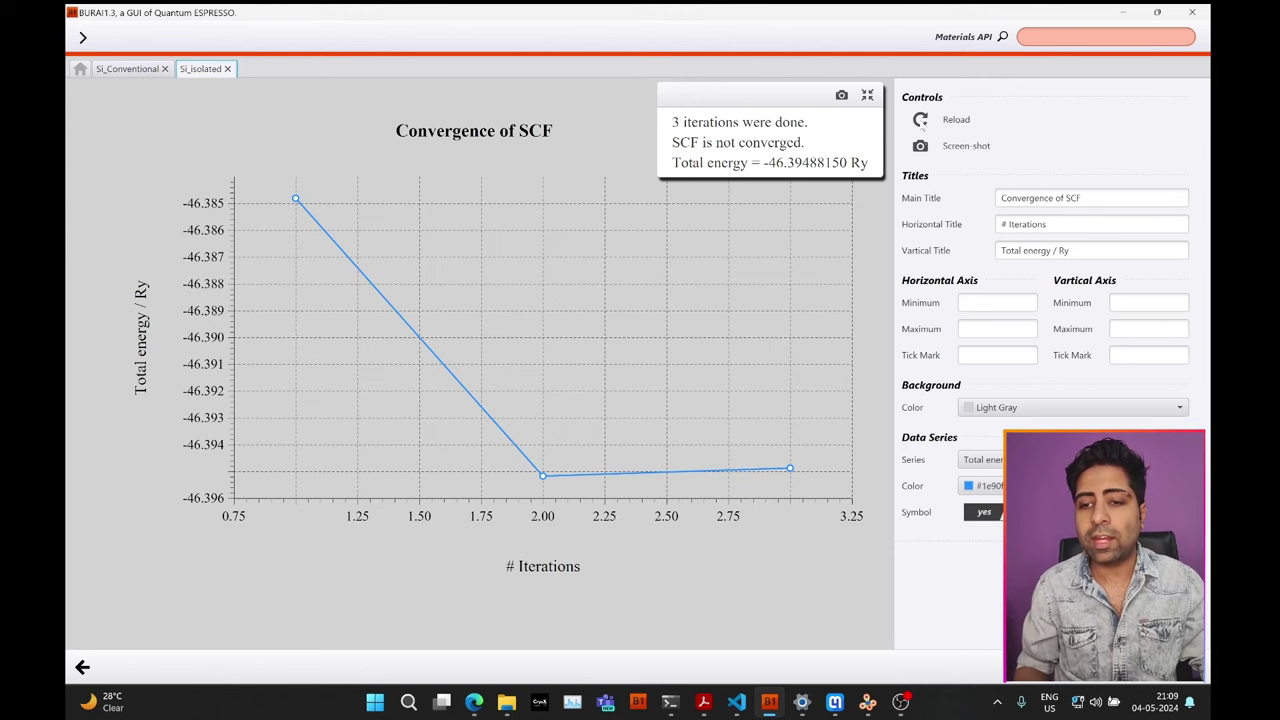
left_click(921, 120)
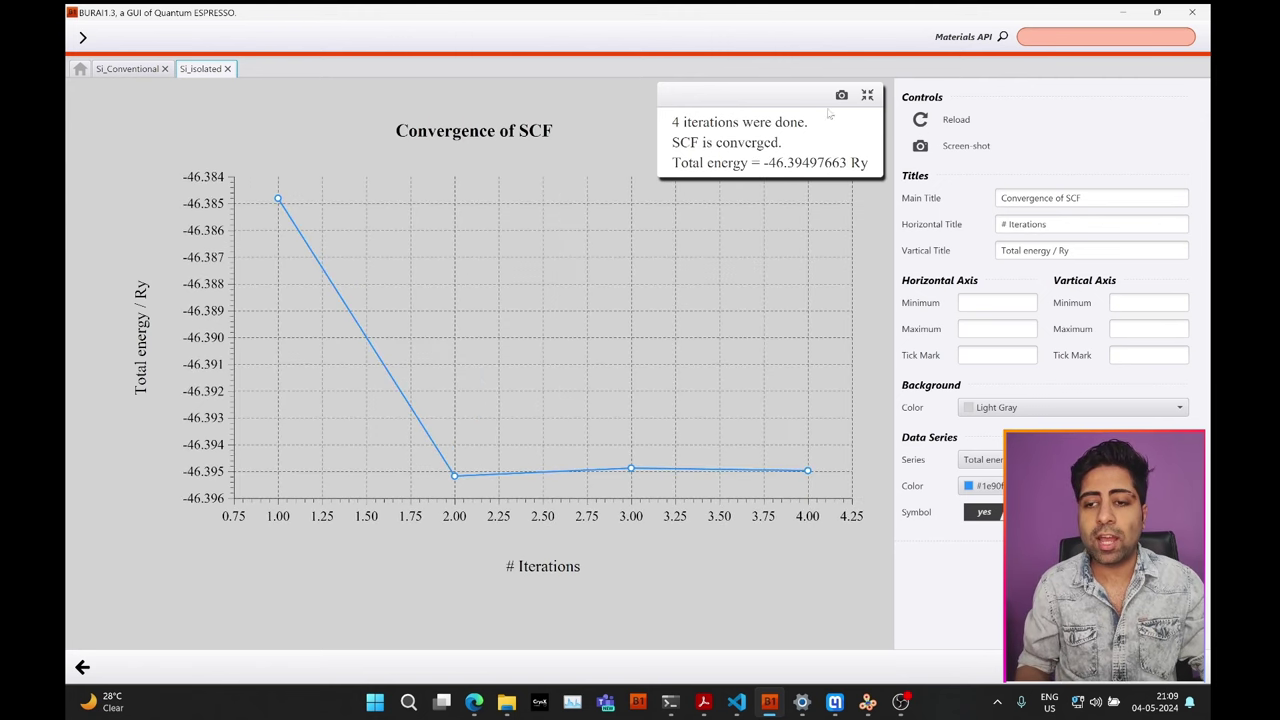
left_click(83, 668)
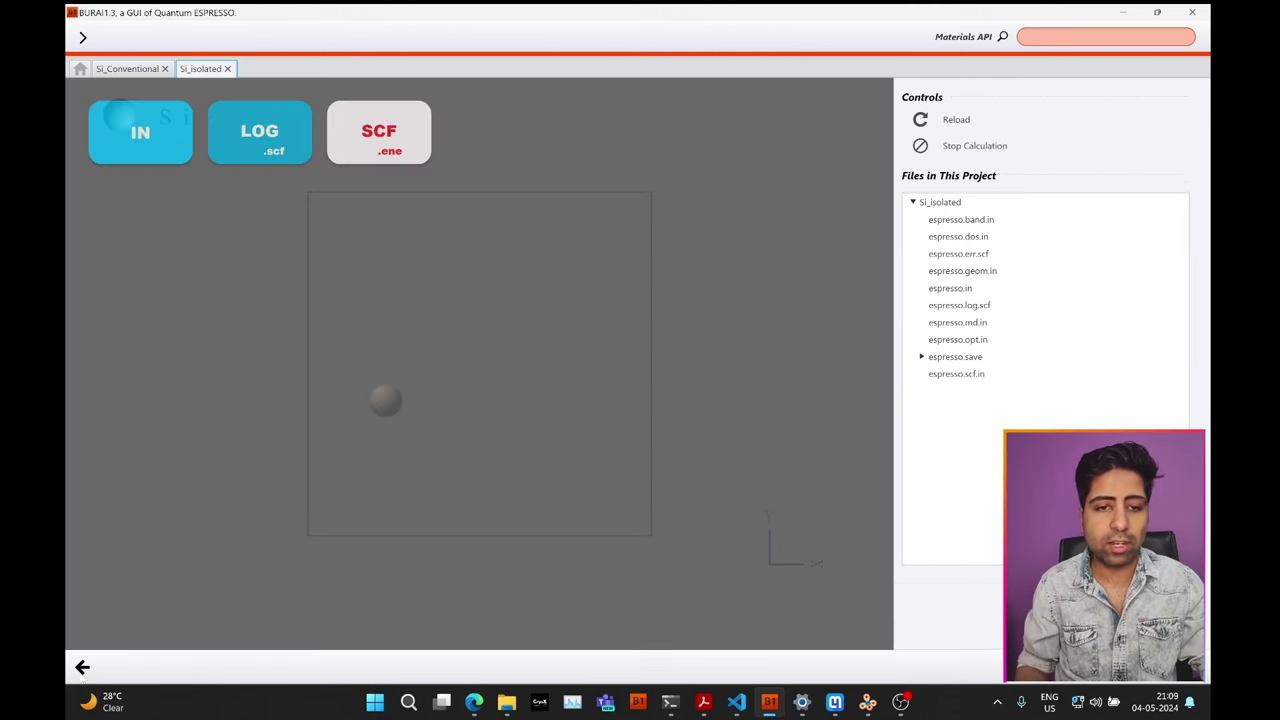
left_click(266, 149)
- Search the log for '!' and copy the isolated-atom energy -46.39497663 Ry
left_click(934, 200)
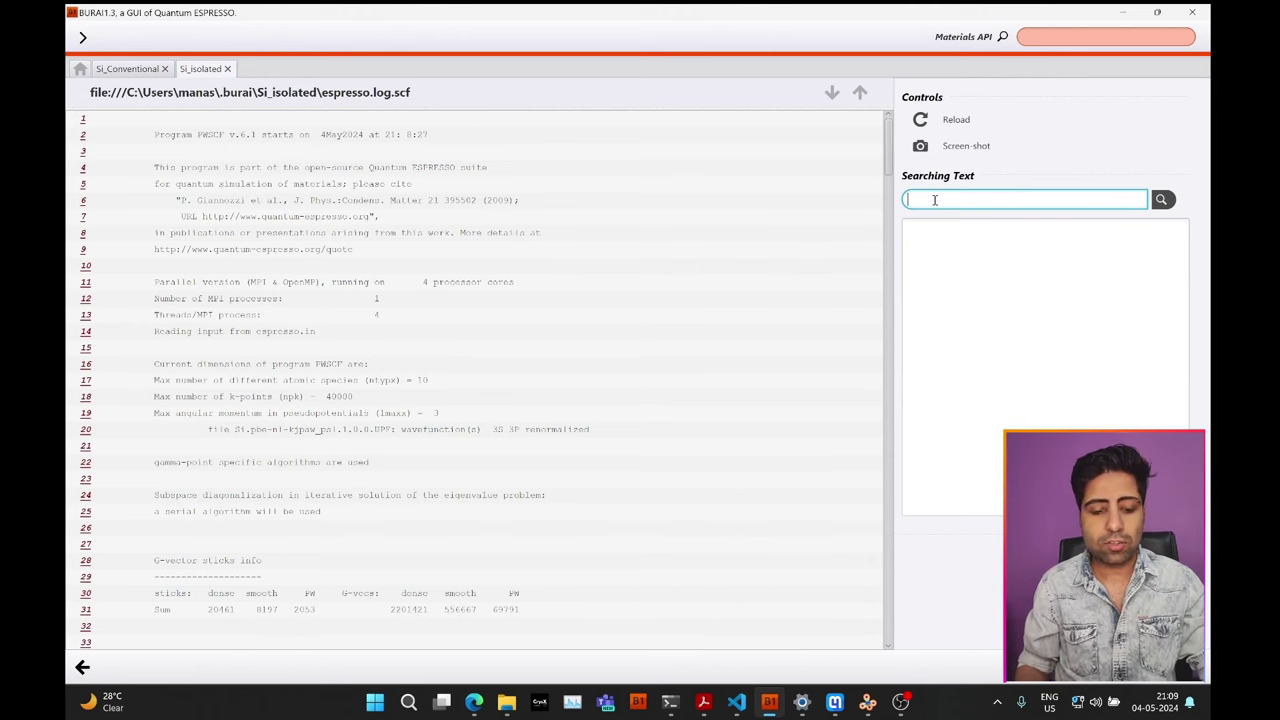
type("!")
key("Return")
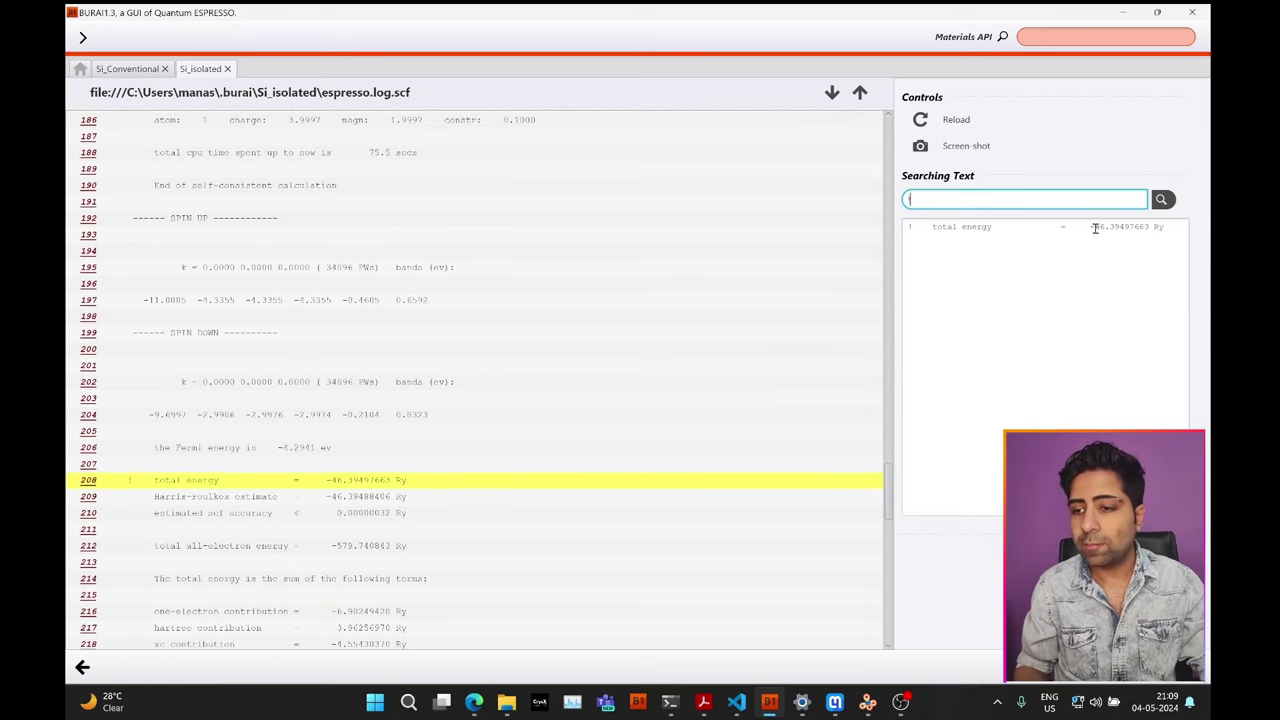
left_click_drag(1090, 226, 1149, 226)
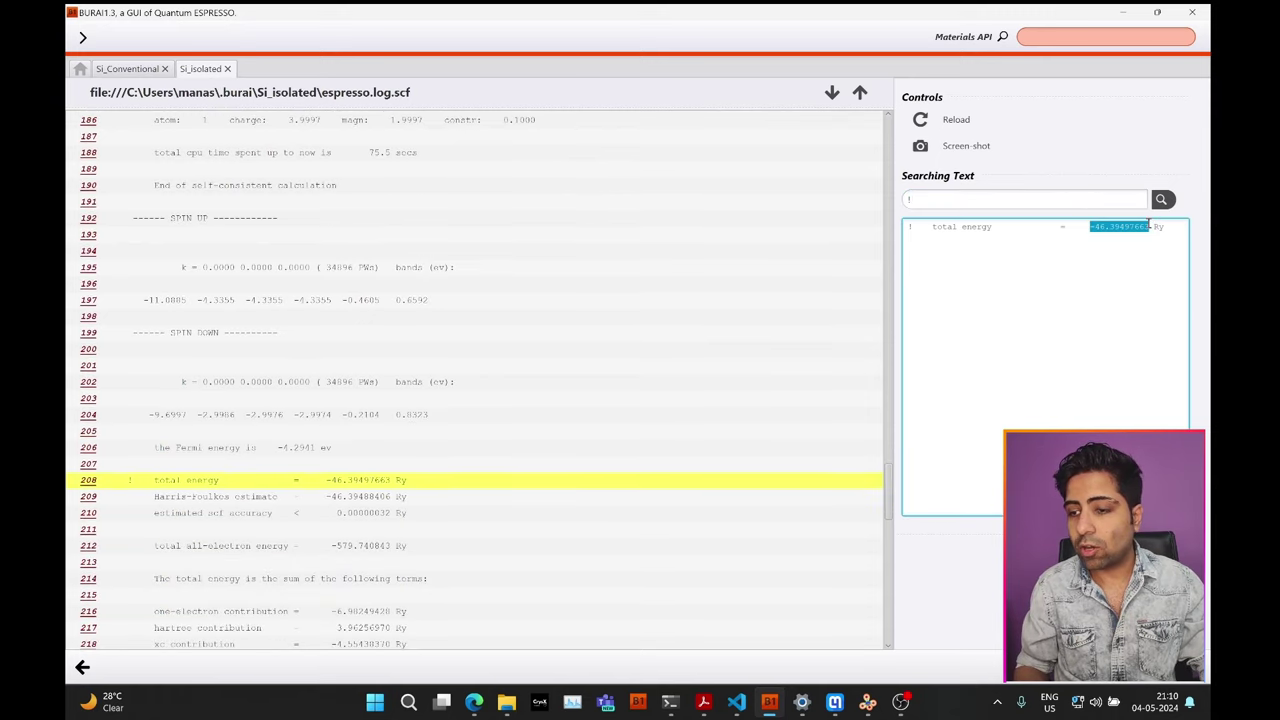
right_click(1133, 229)
left_click(1150, 240)
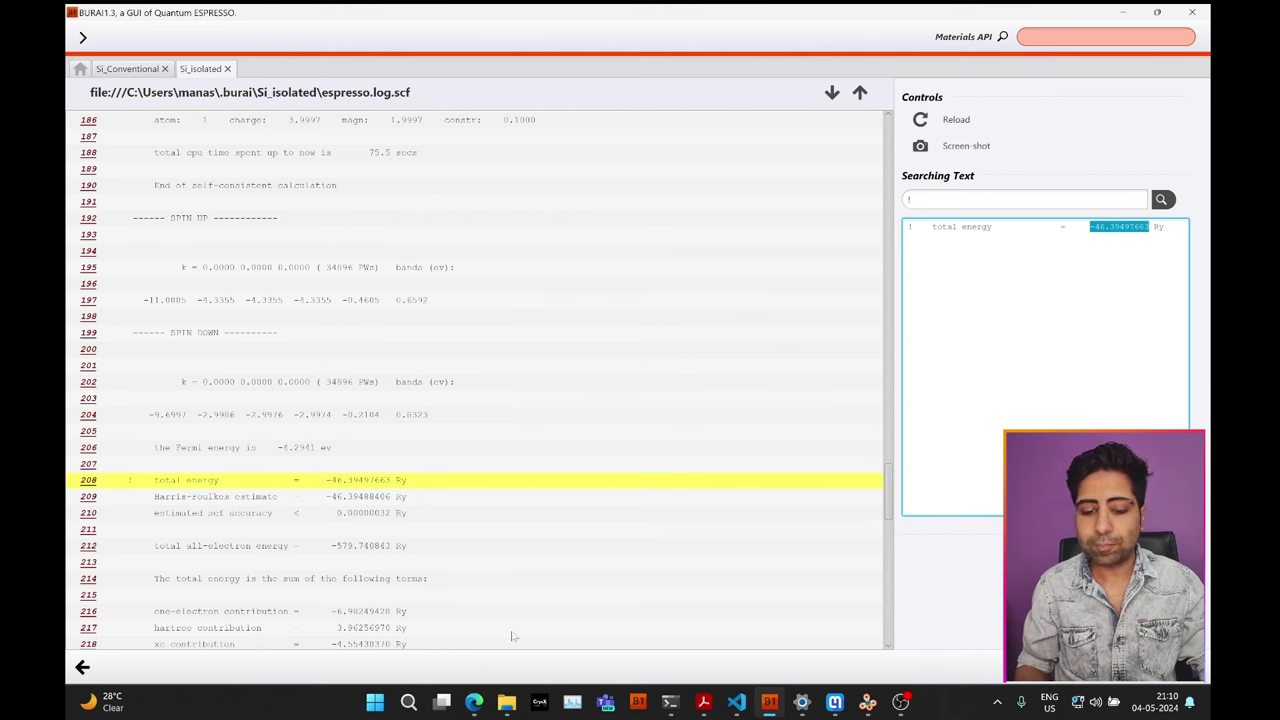
left_click(474, 702)
- Complete the query with -46.39497663 and select the result 0.33184028125 Ry
key("ctrl+v")
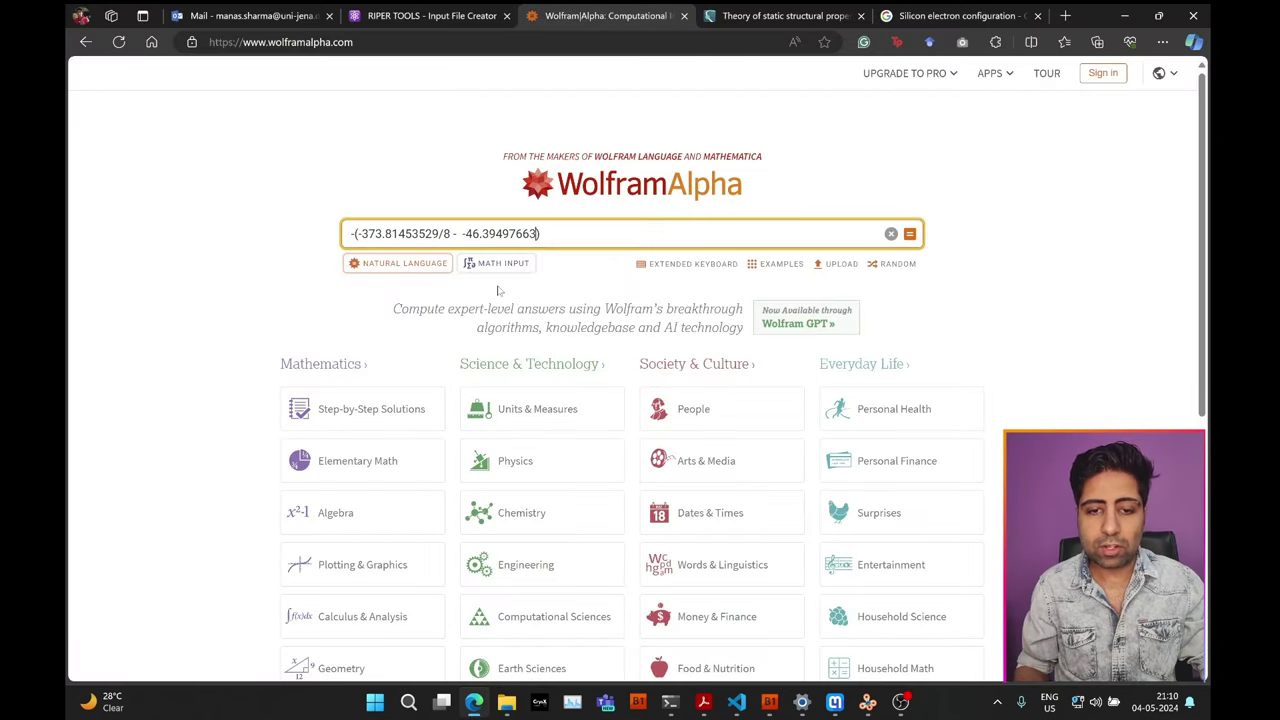
key("Return")
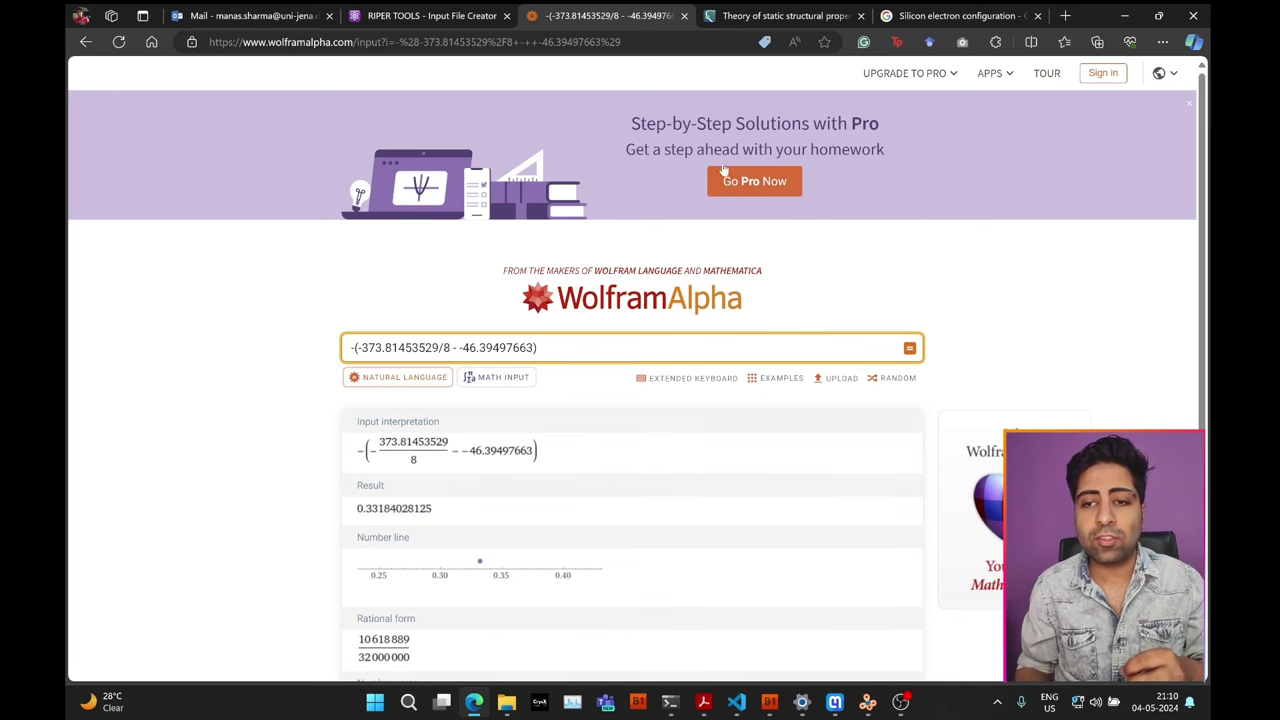
left_click(785, 15)
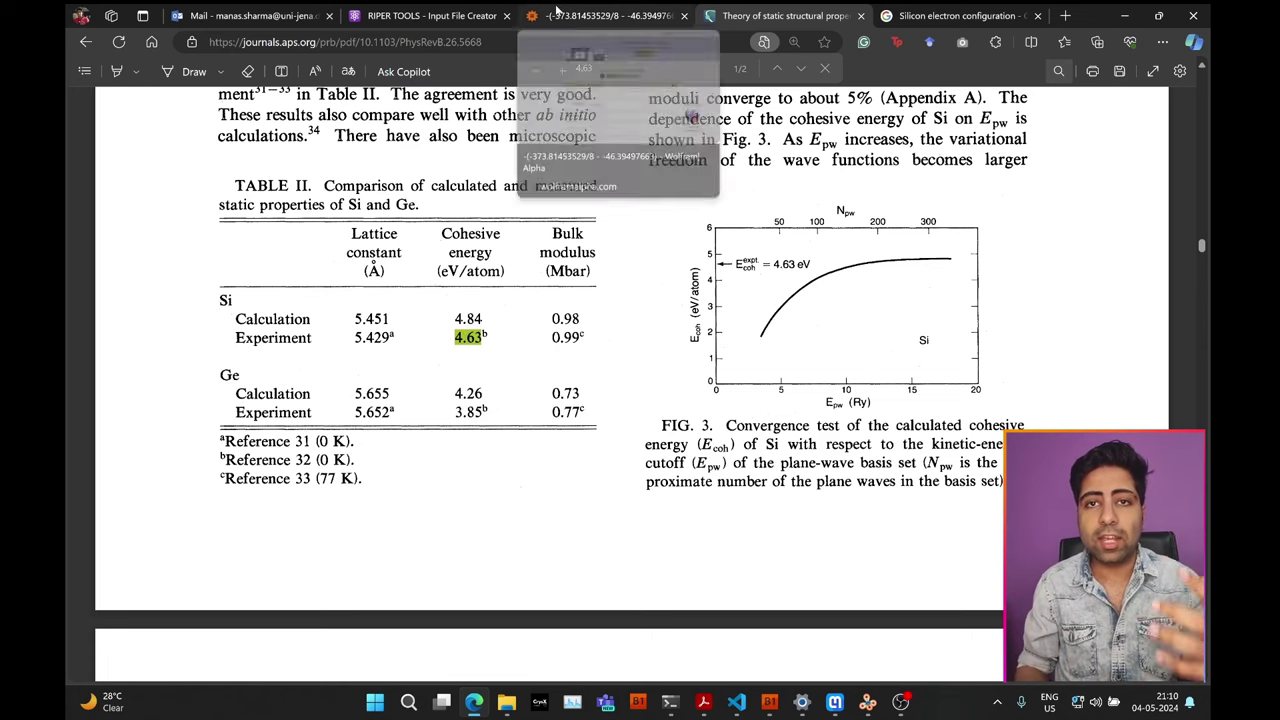
left_click(590, 15)
mouse_move(432, 515)
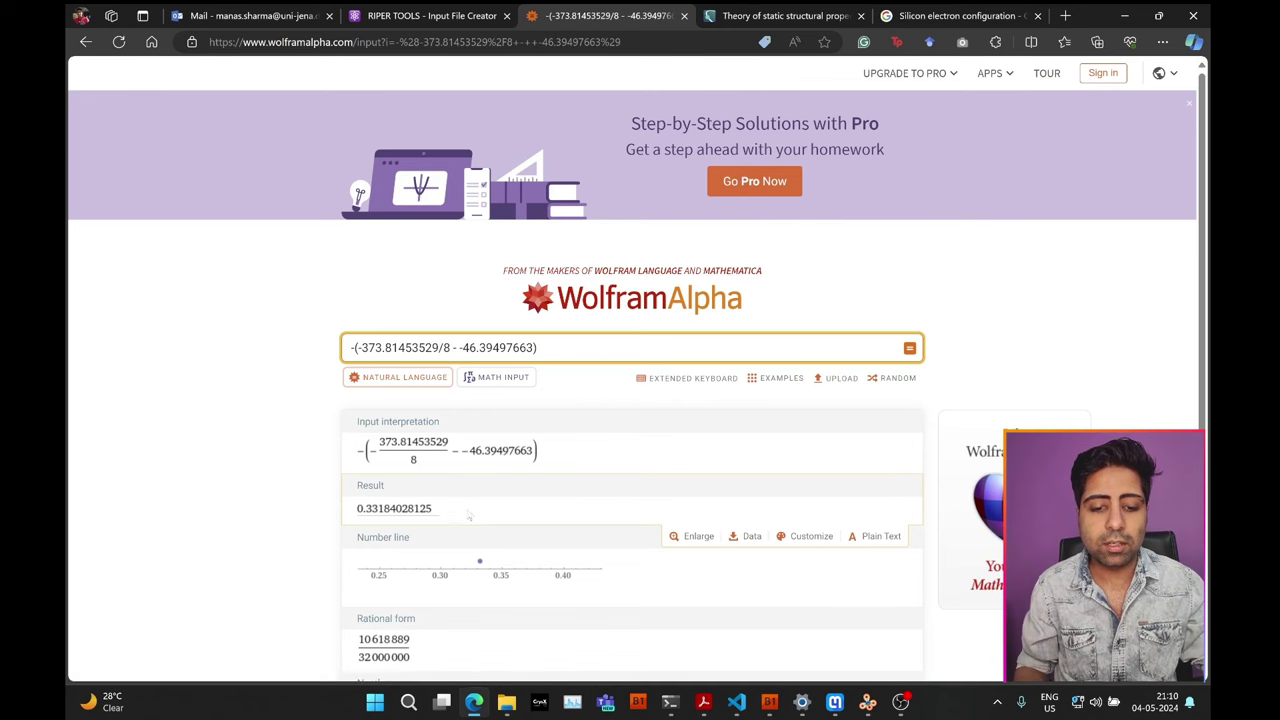
left_click_drag(474, 515, 358, 509)
left_click(410, 15)
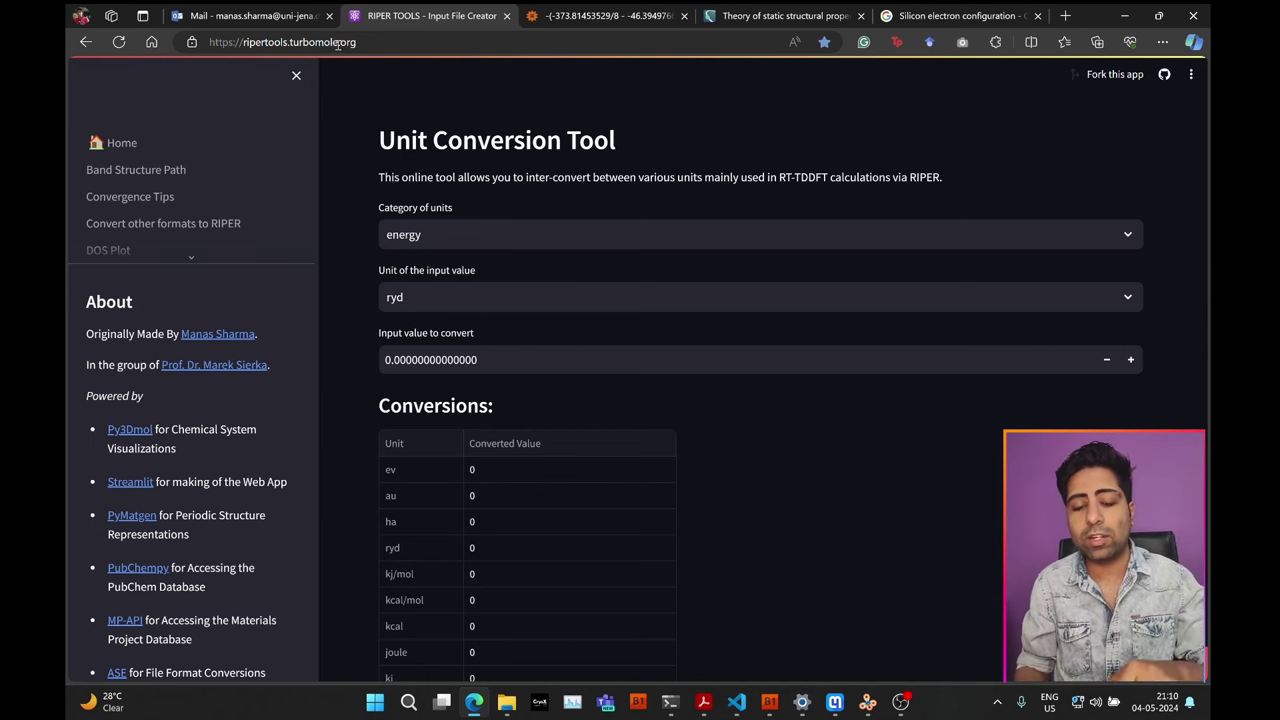
- Convert 0.33184028125 ryd to eV, giving 4.51490679929221 eV
left_click_drag(435, 297, 380, 305)
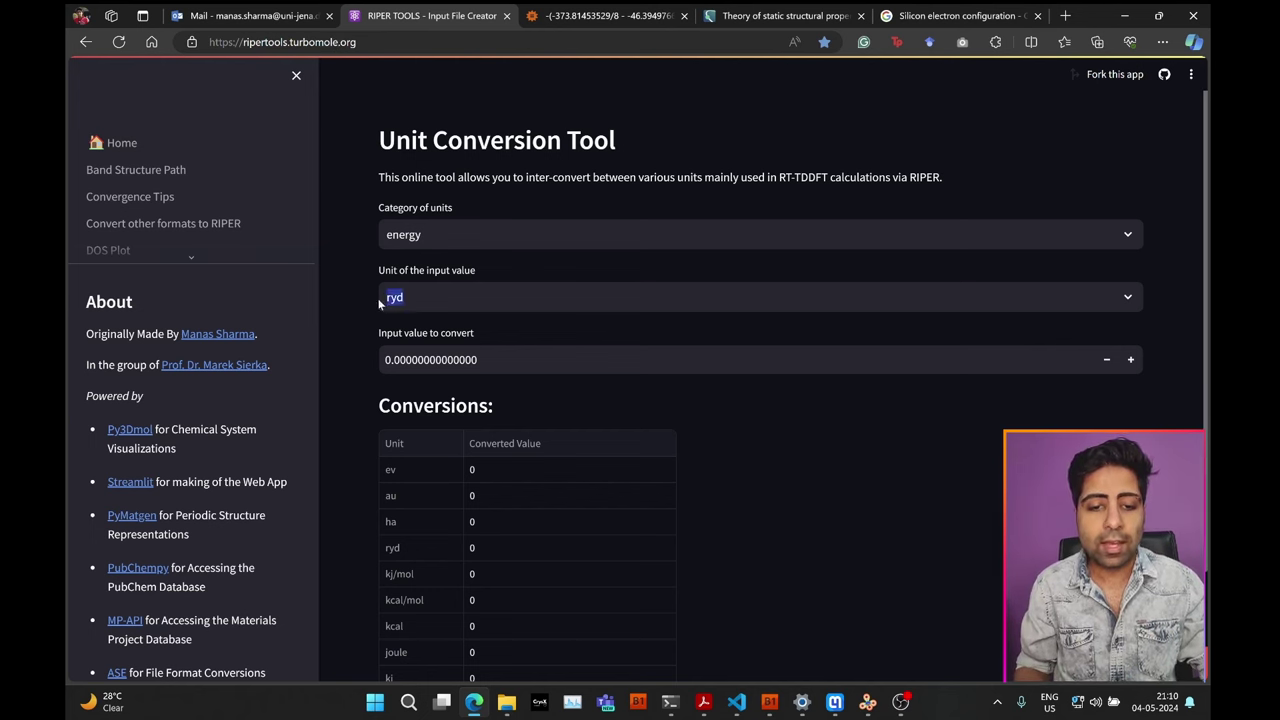
left_click(439, 306)
left_click(411, 417)
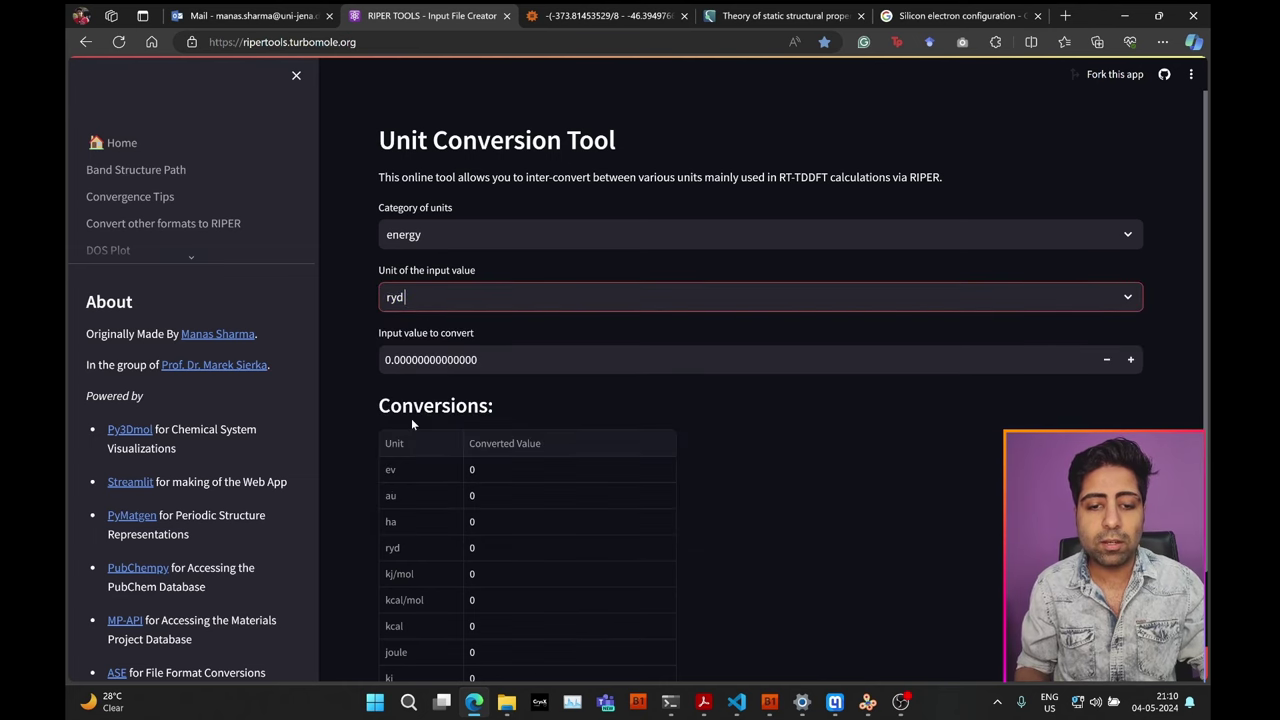
left_click_drag(489, 359, 351, 357)
key("ctrl+v")
key("Return")
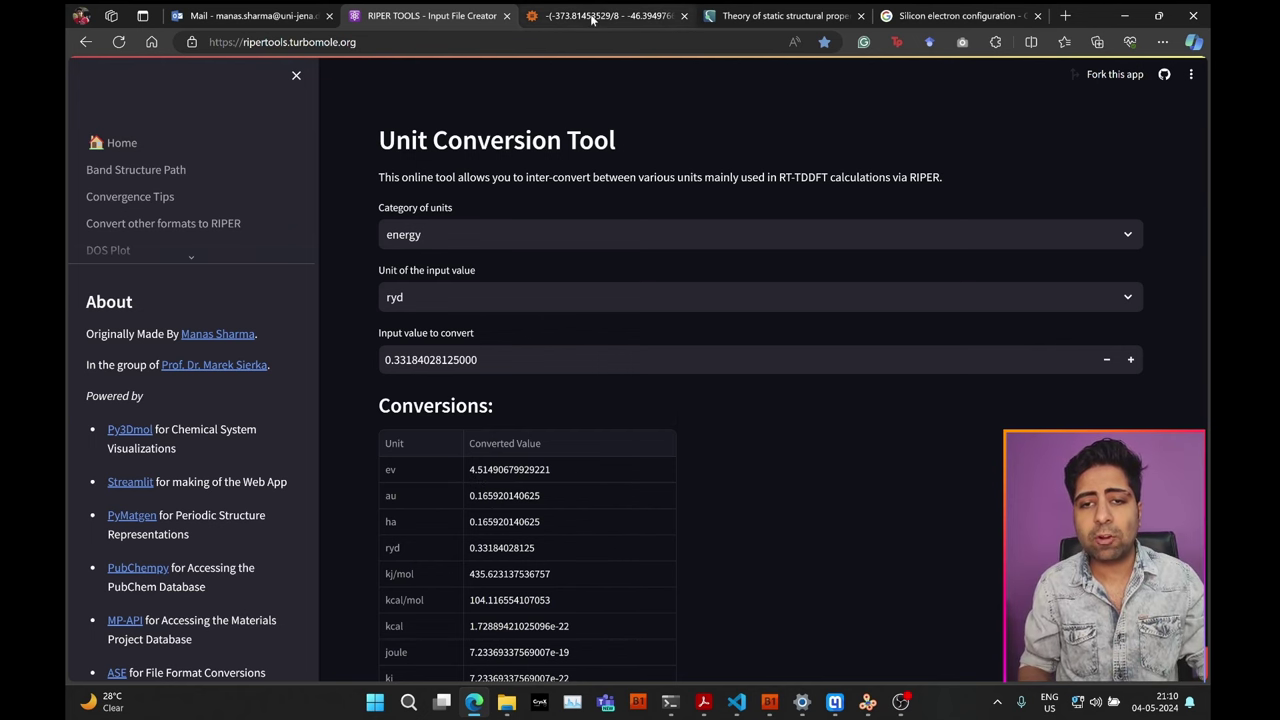
left_click(757, 16)
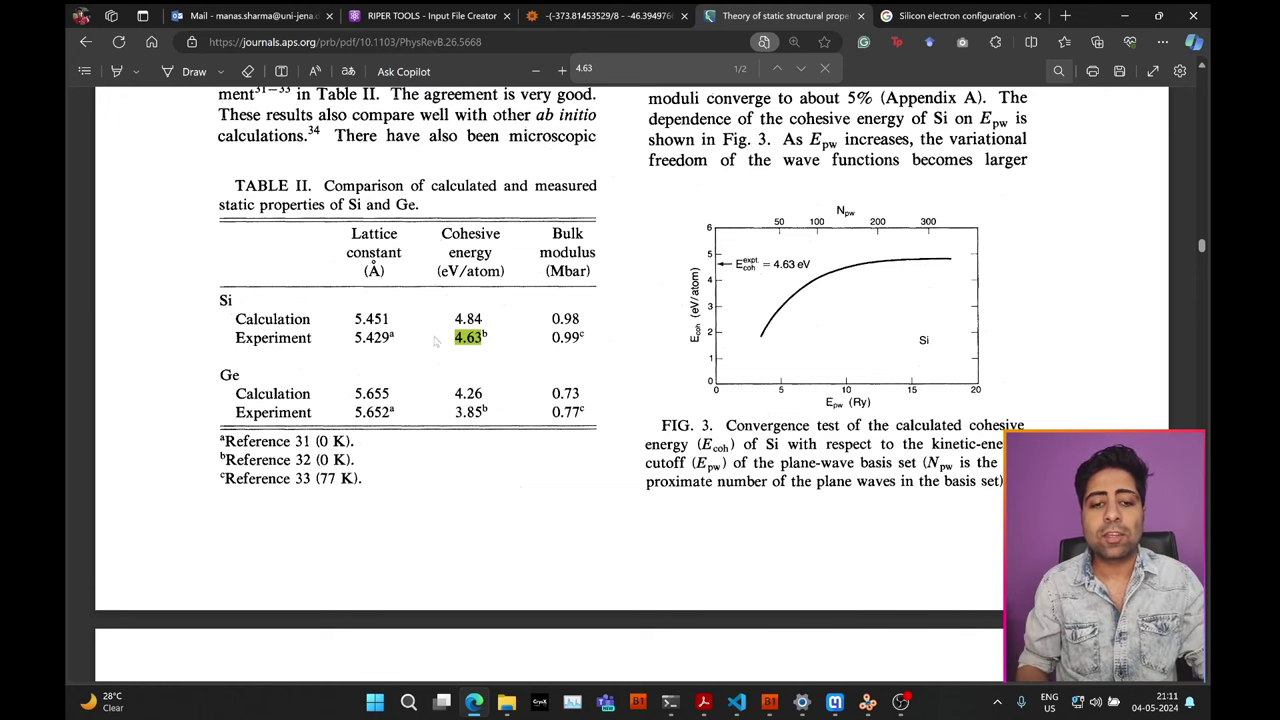
- Highlight Table II's experimental lattice constant 5.429, then return to BURAI's Si_Conventional project
left_click(352, 340)
left_click_drag(352, 340, 390, 341)
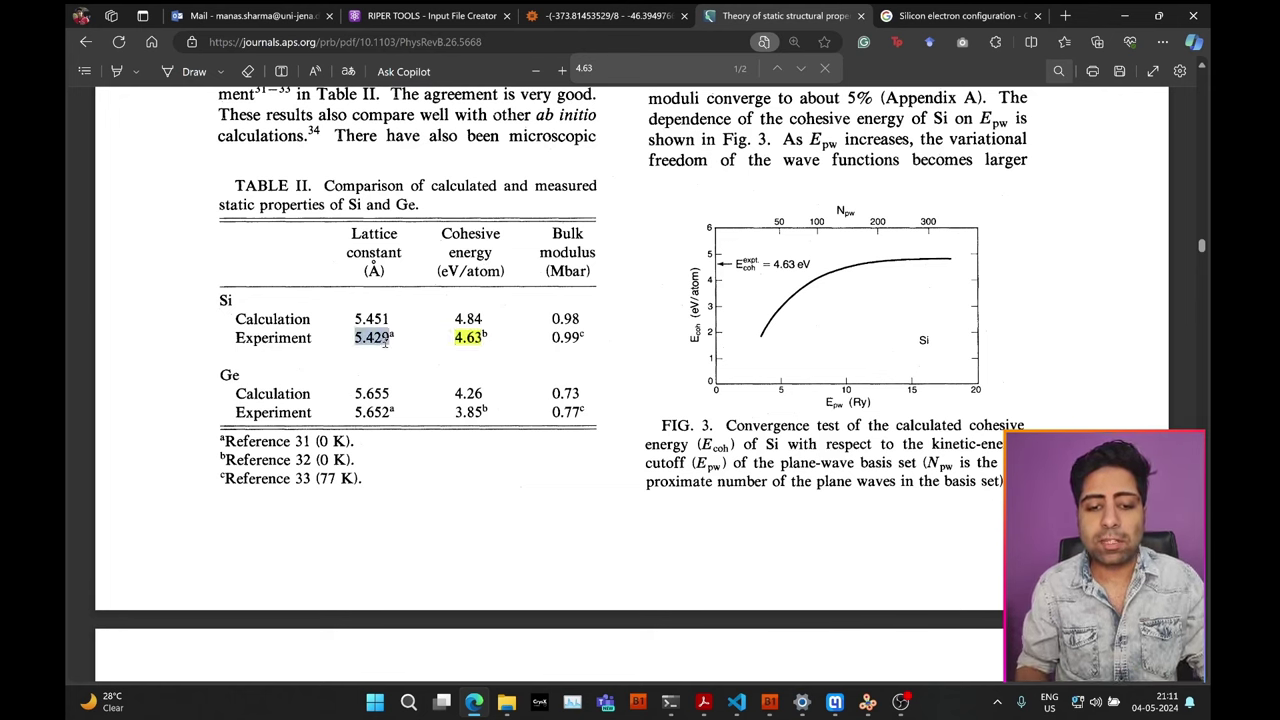
left_click(769, 702)
left_click(135, 70)
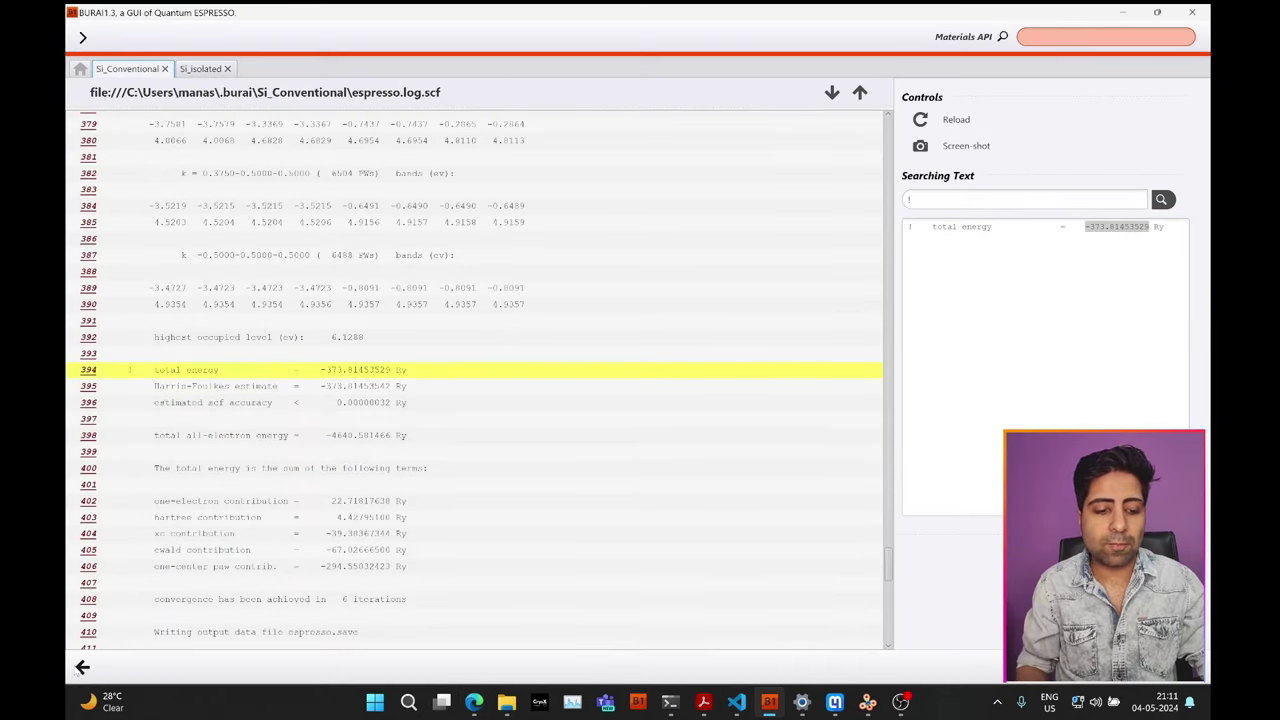
- Leave the log for the Si_Conventional structure and check its lattice constant A of 5.44370 Å
left_click(81, 668)
left_click(80, 668)
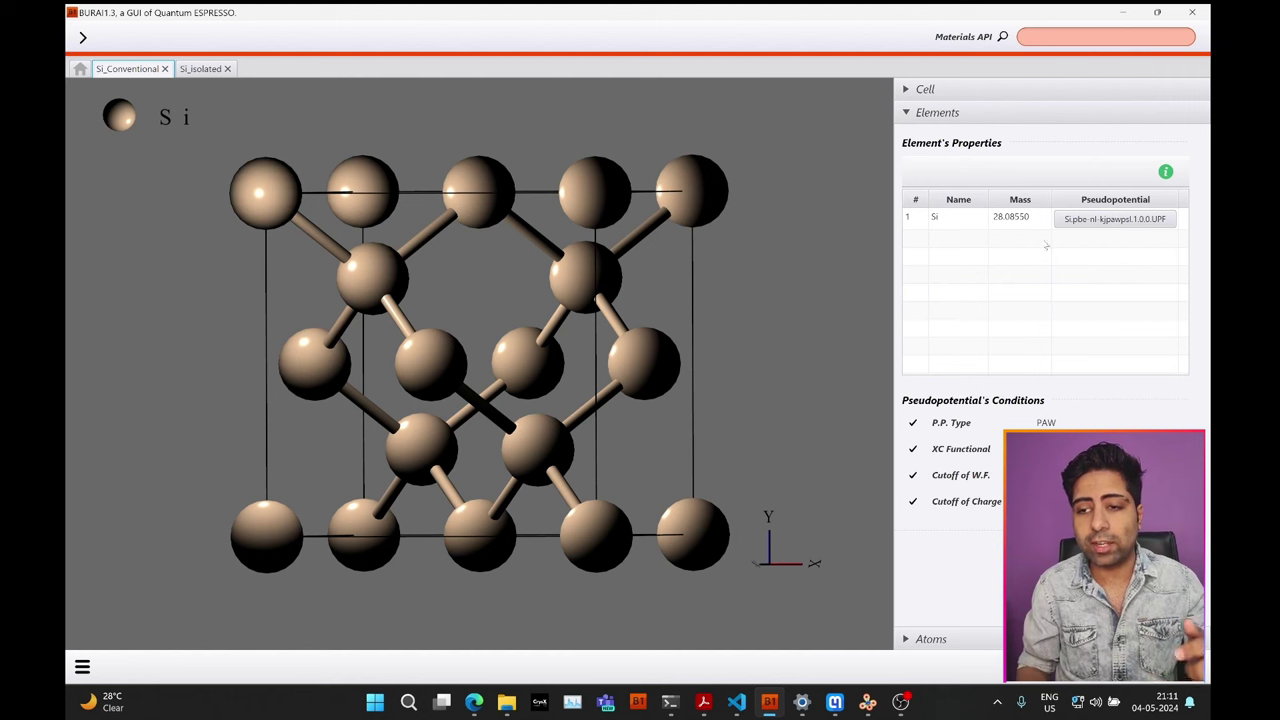
left_click(976, 92)
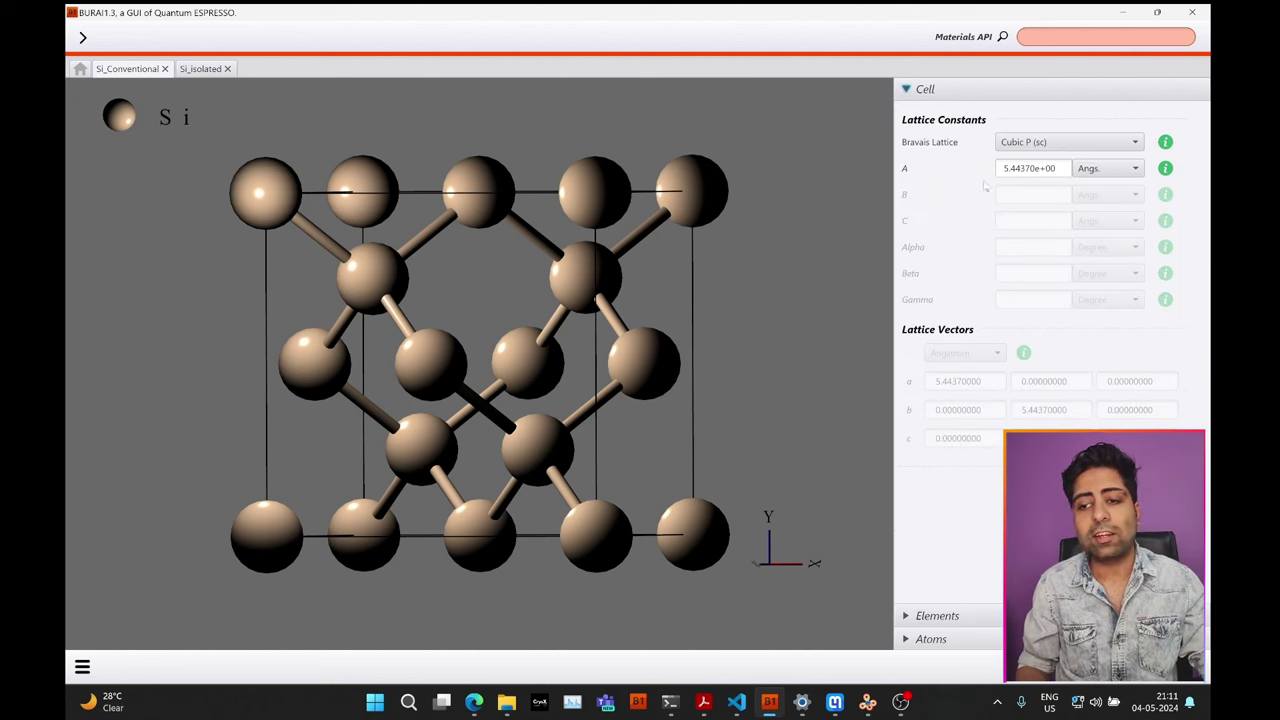
- Bring the Edge PDF back to Table II, with silicon's experimental lattice constant of 5.429 Å
left_click(474, 702)
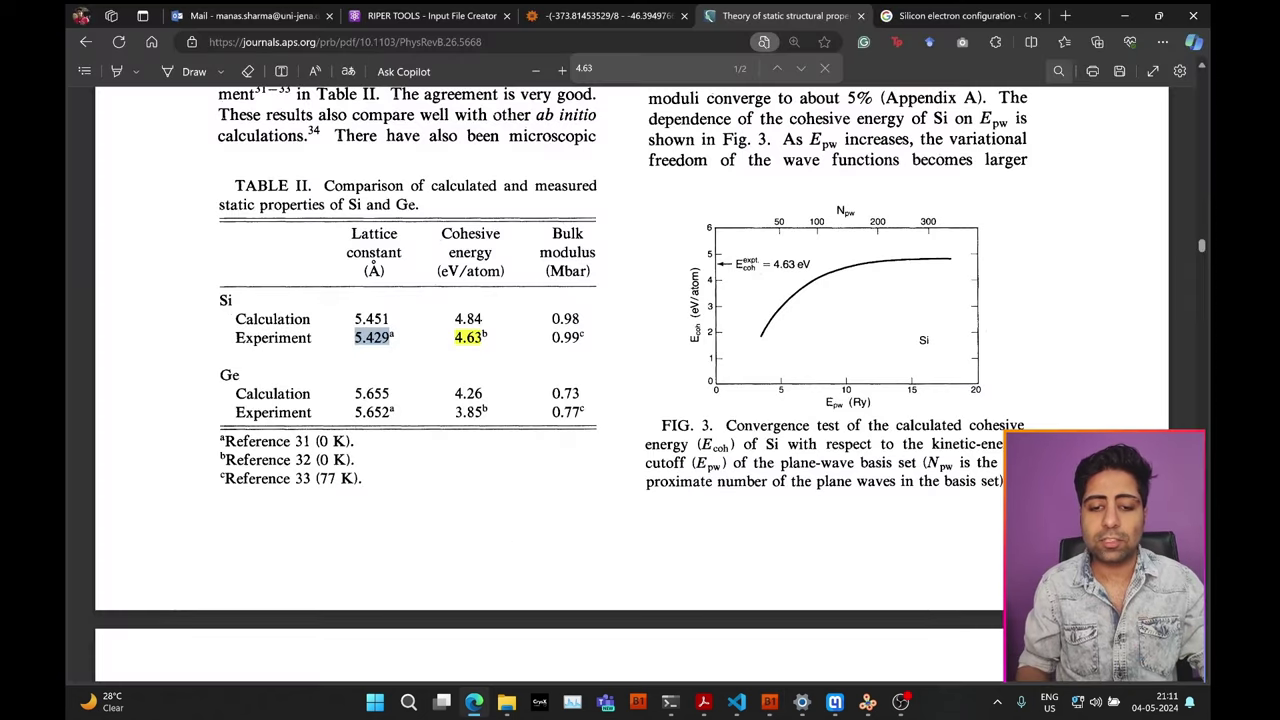